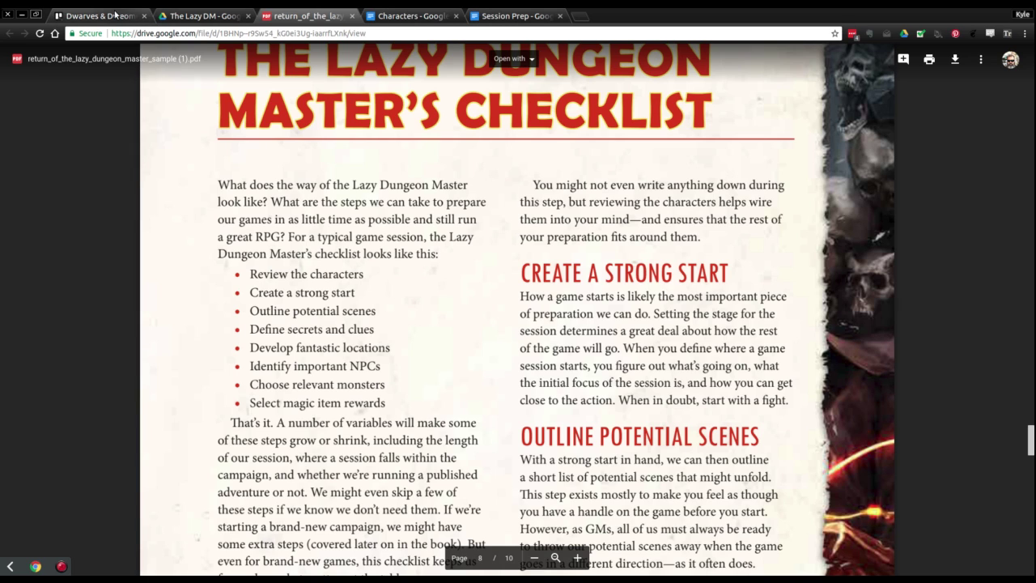
# Switch to the Trello board and review the description of the "Sometimes Locks Keep Things In" card in Potential Scenes
pyautogui.click(111, 16)
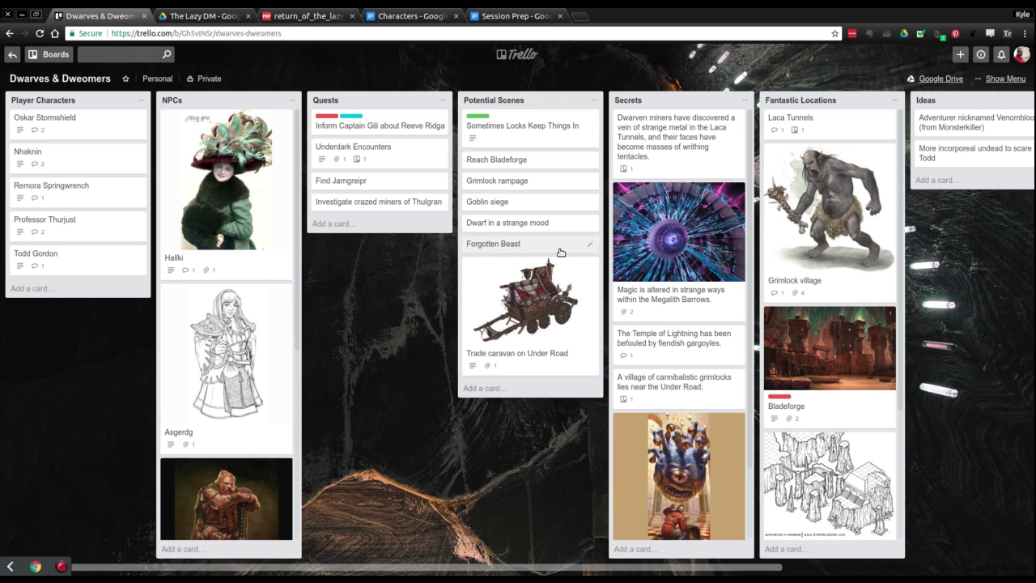
pyautogui.click(538, 137)
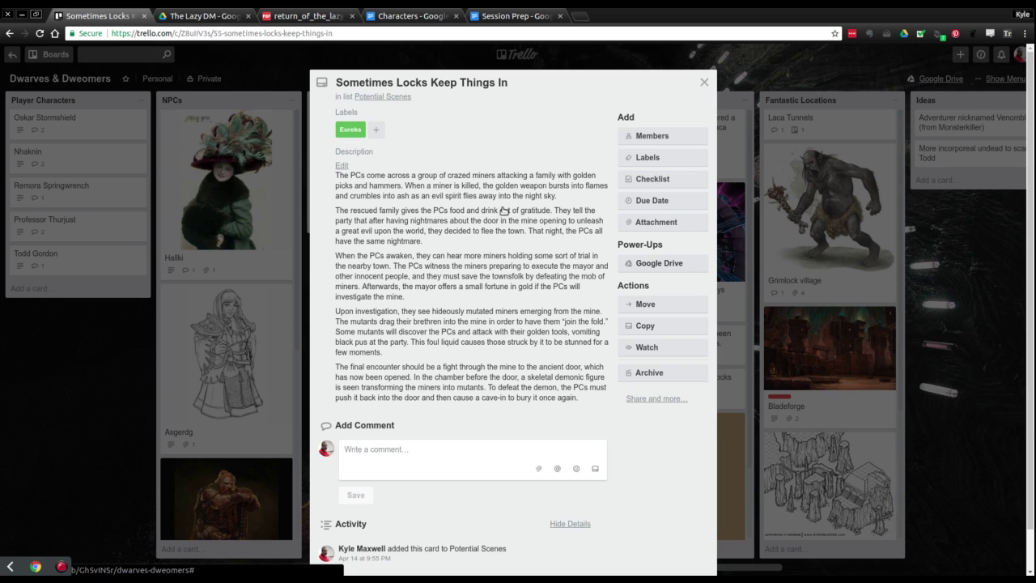
pyautogui.click(562, 198)
pyautogui.click(599, 196)
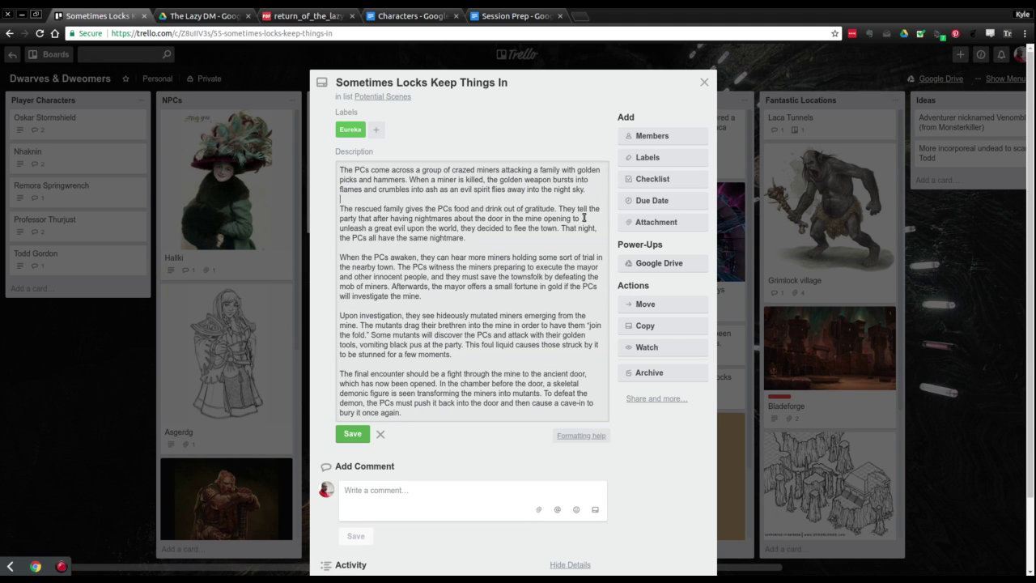
pyautogui.click(704, 84)
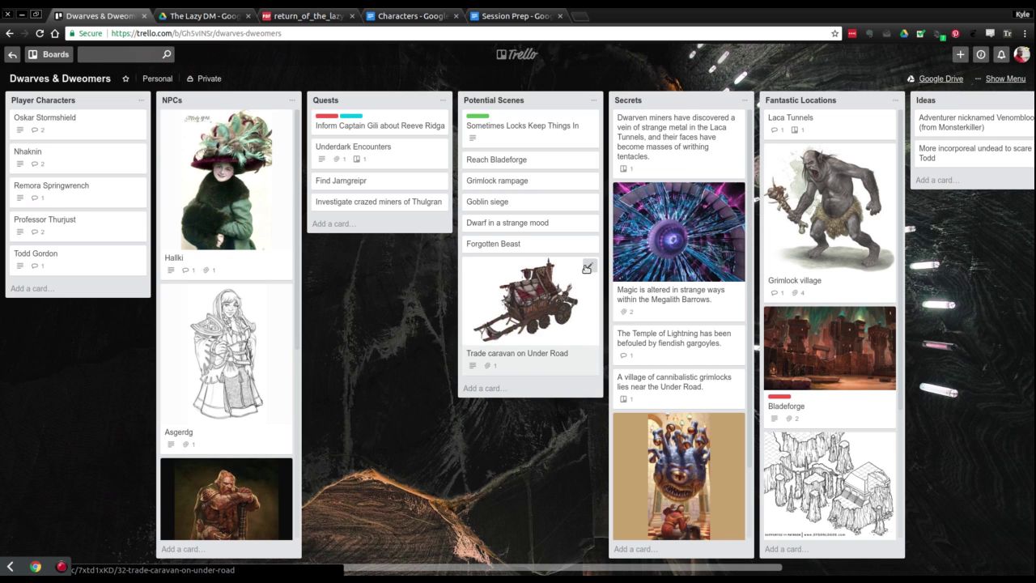
# Archive the "Trade caravan on Under Road" card in the Potential Scenes list
pyautogui.click(587, 268)
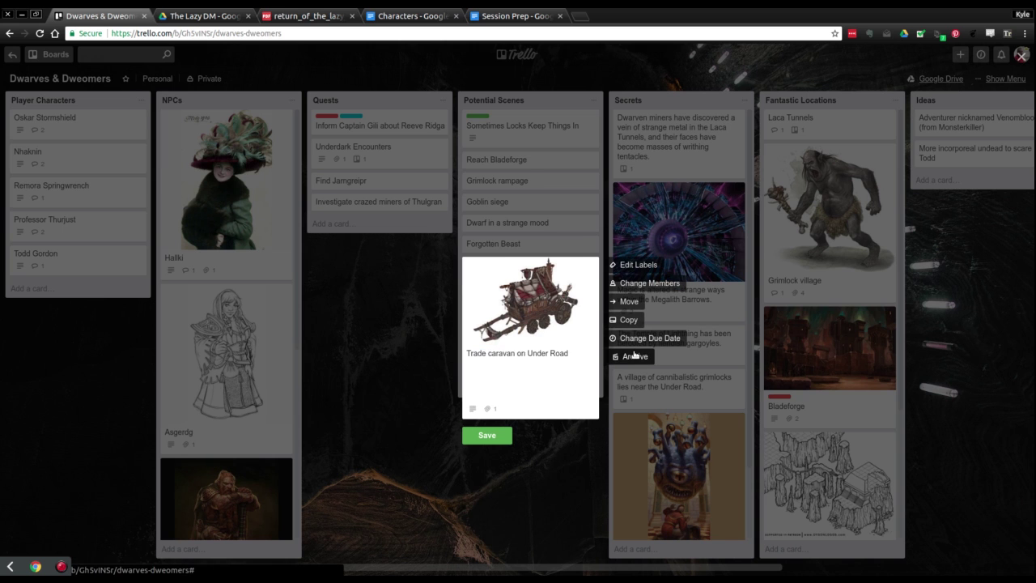
pyautogui.click(627, 353)
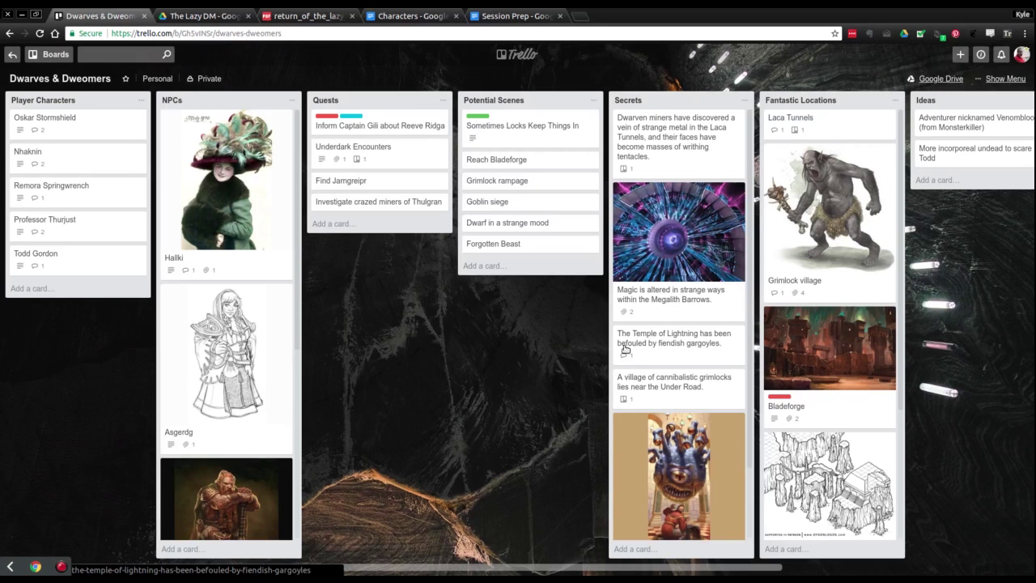
# Add a "Head back to nearby village" card to Potential Scenes and move it directly below "Sometimes Locks Keep Things In"
pyautogui.click(529, 271)
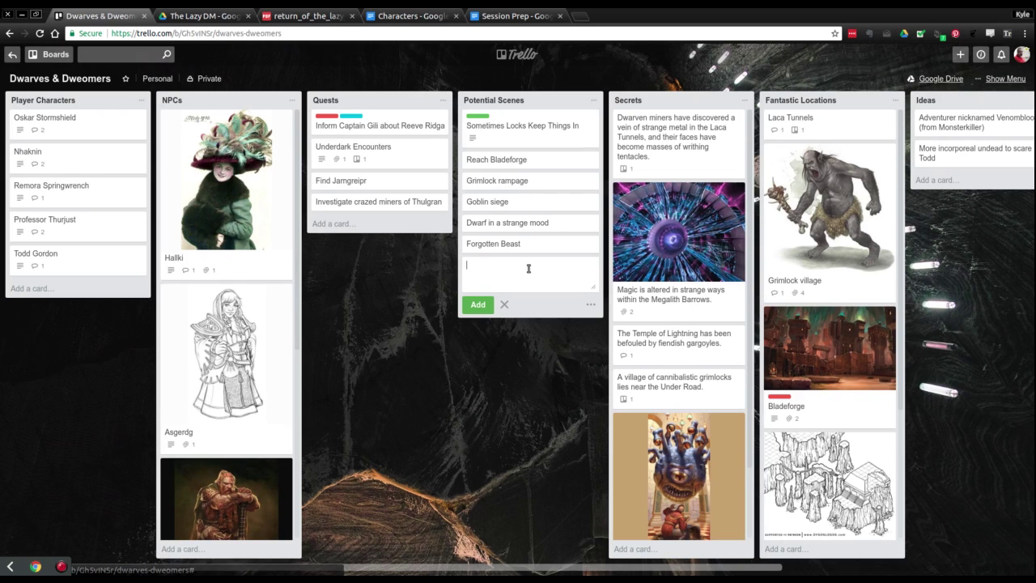
pyautogui.write('Head bac')
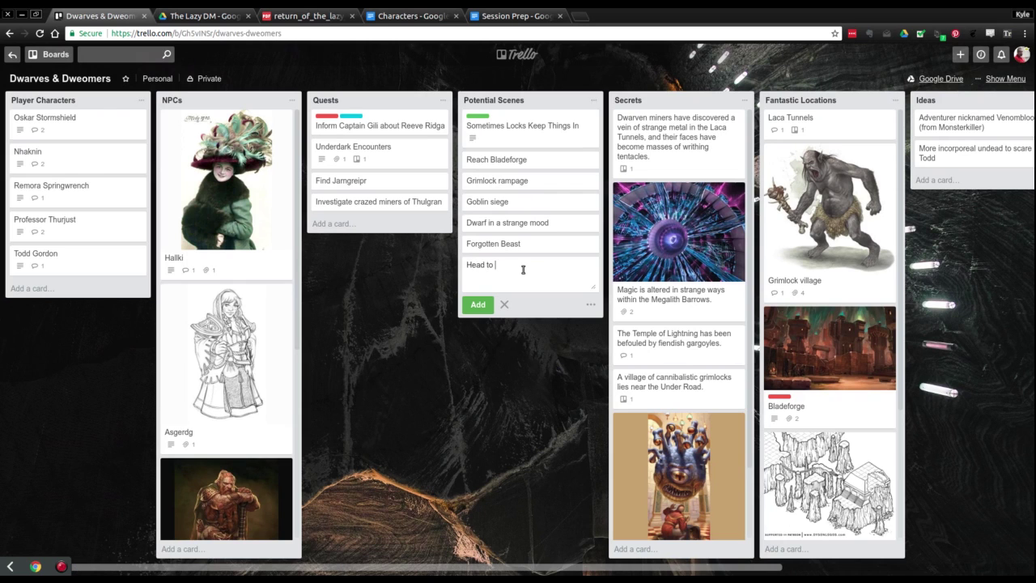
pyautogui.write('k to nearby village')
pyautogui.press('Return')
pyautogui.press('Escape')
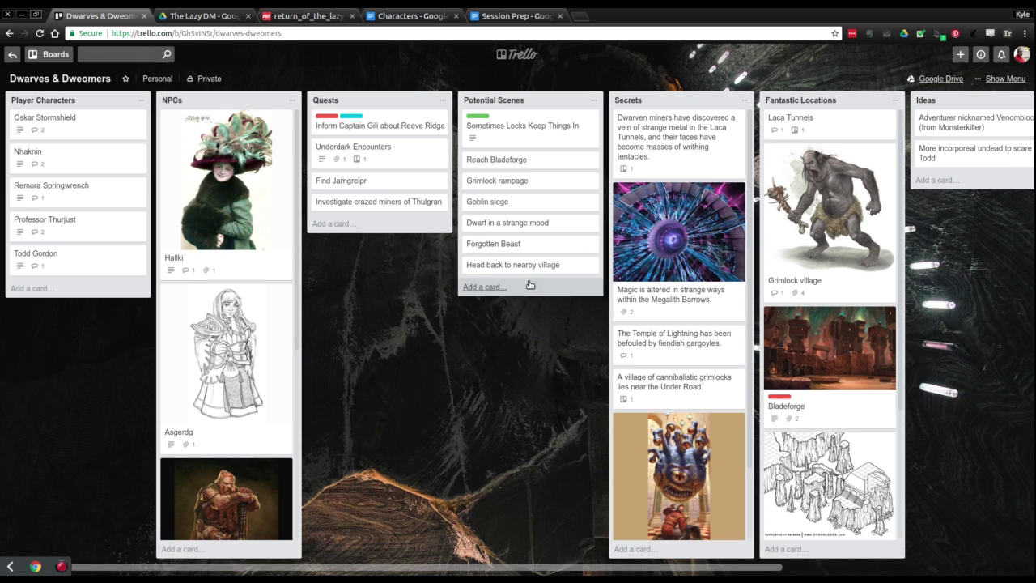
pyautogui.moveTo(560, 269); pyautogui.dragTo(568, 164)
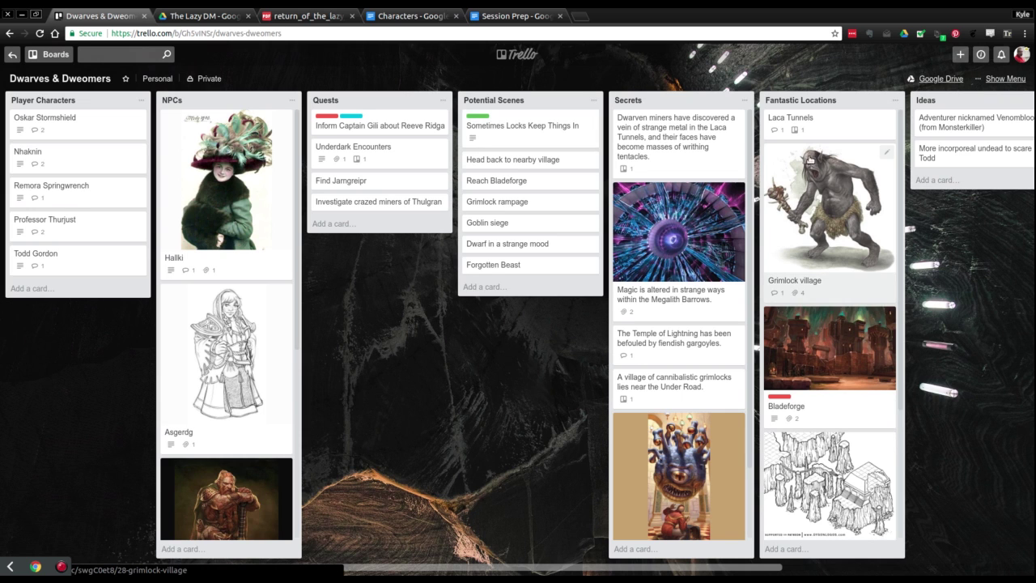
# Open the Laca Tunnels card in Fantastic Locations and review its five room dungeon comment
pyautogui.click(843, 123)
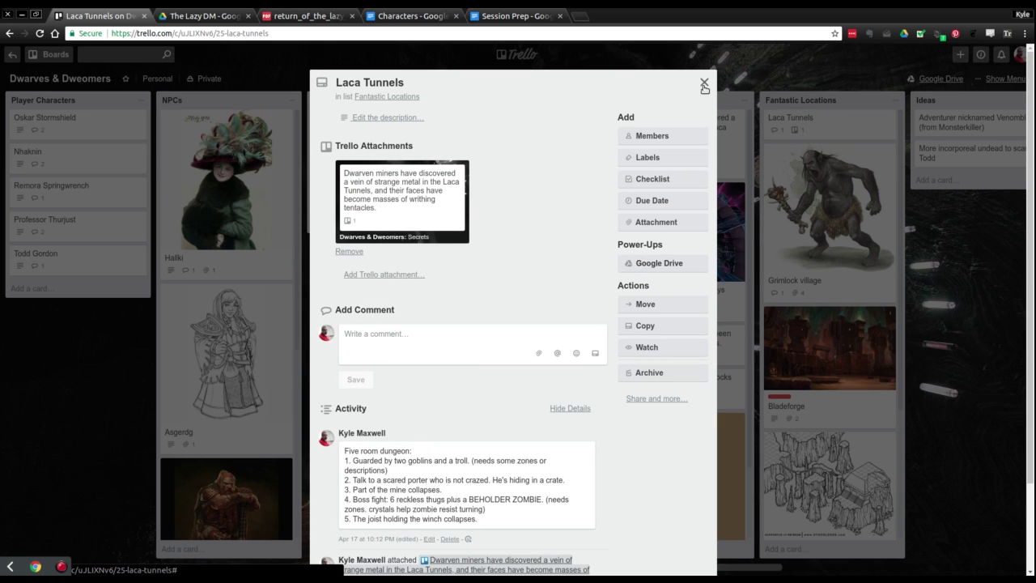
pyautogui.scroll(-3, 620, 435)
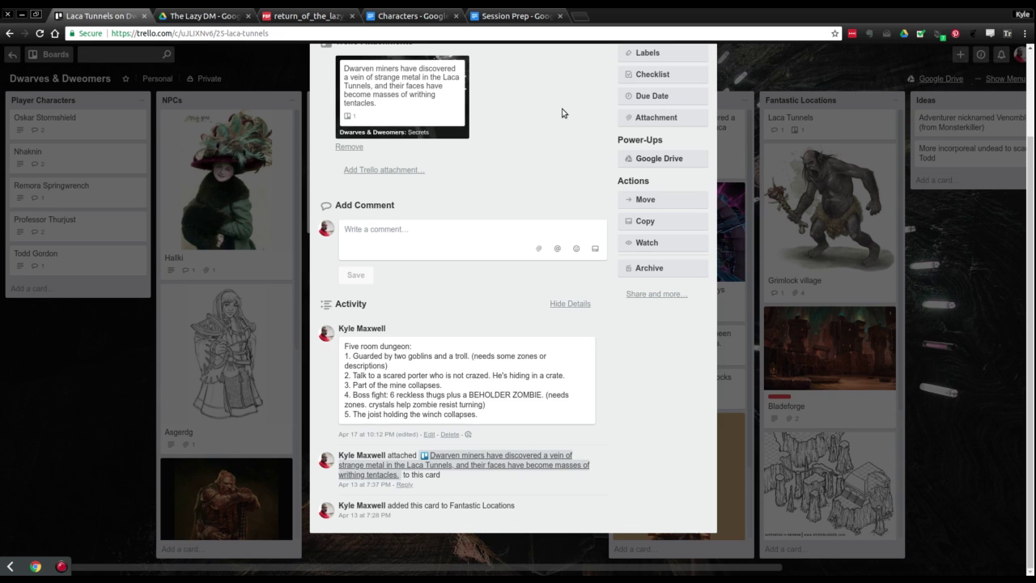
# Open kobold.club/fight/ in a new browser tab and set the group to 4 players at level 5
pyautogui.hotkey('ctrl', 't')
pyautogui.write('kobold.club/fight/')
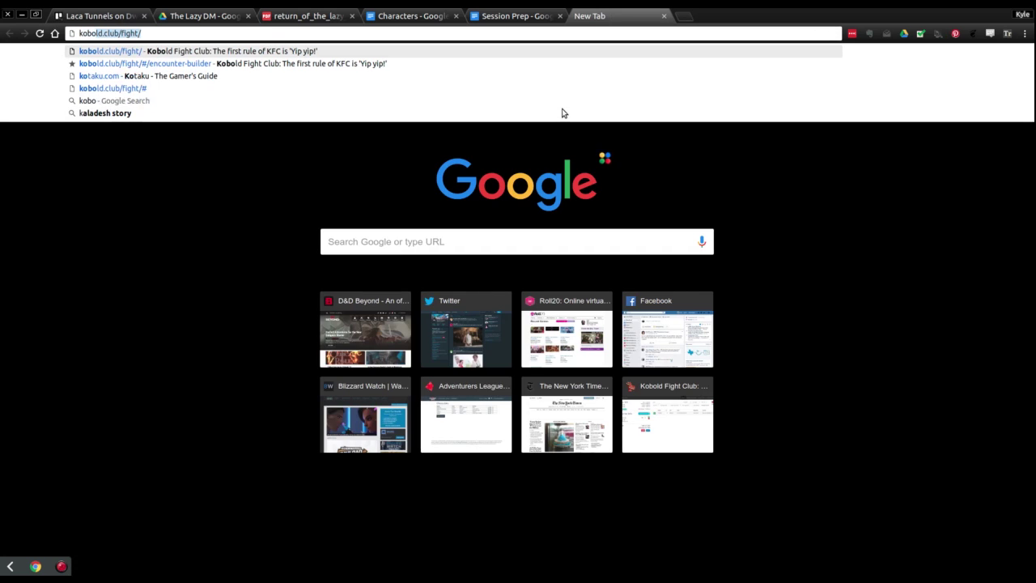
pyautogui.press('Return')
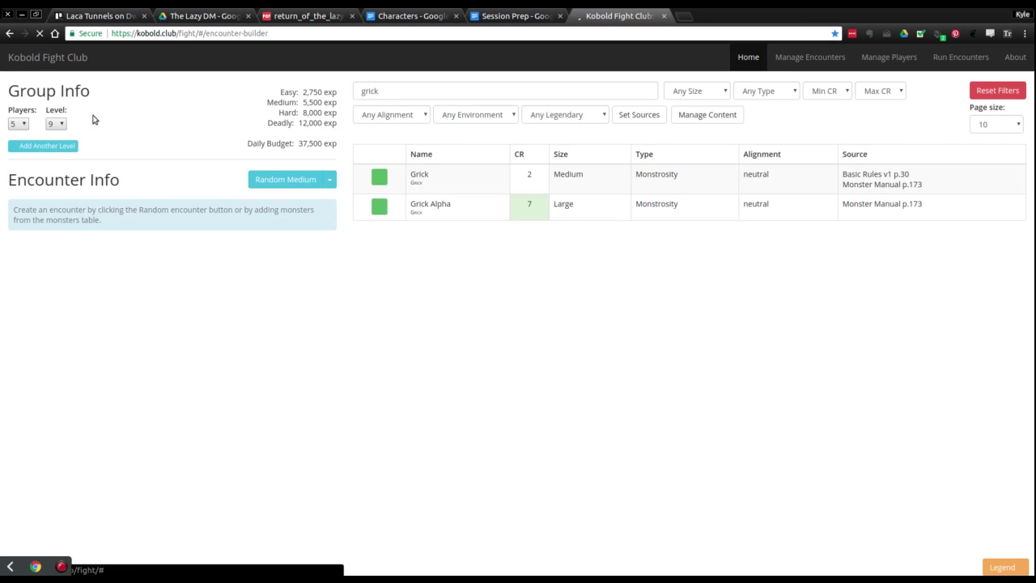
pyautogui.click(57, 123)
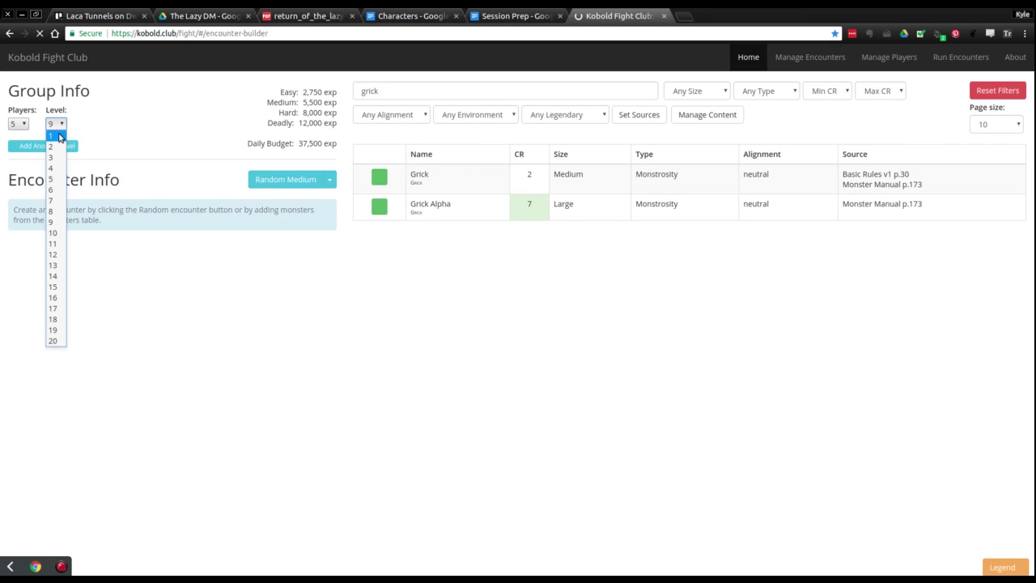
pyautogui.click(54, 179)
pyautogui.click(24, 126)
pyautogui.click(20, 169)
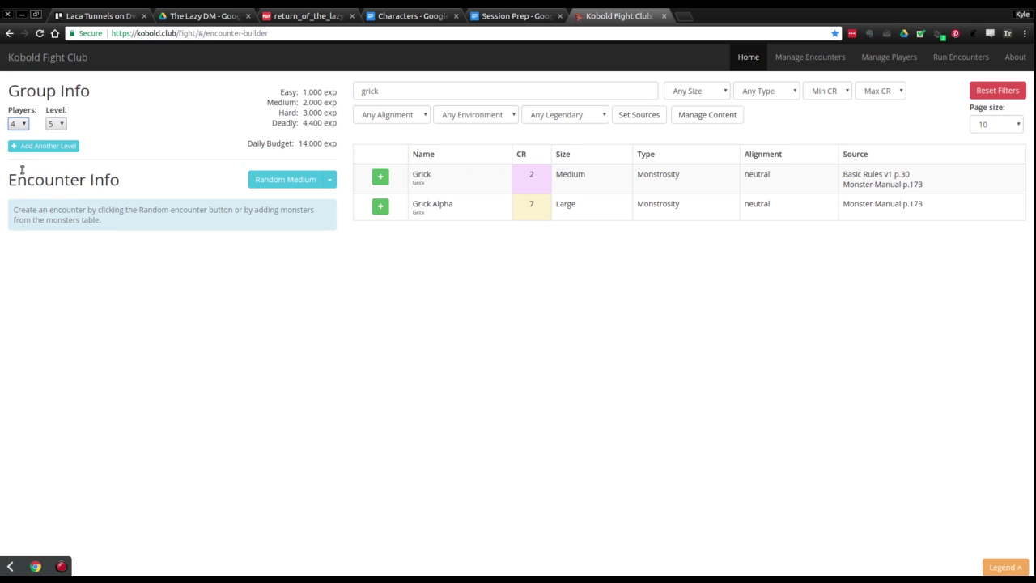
# Find the Goblin and Troll monsters and build an encounter with two Goblins and one Troll
pyautogui.tripleClick(455, 94)
pyautogui.write('goblin')
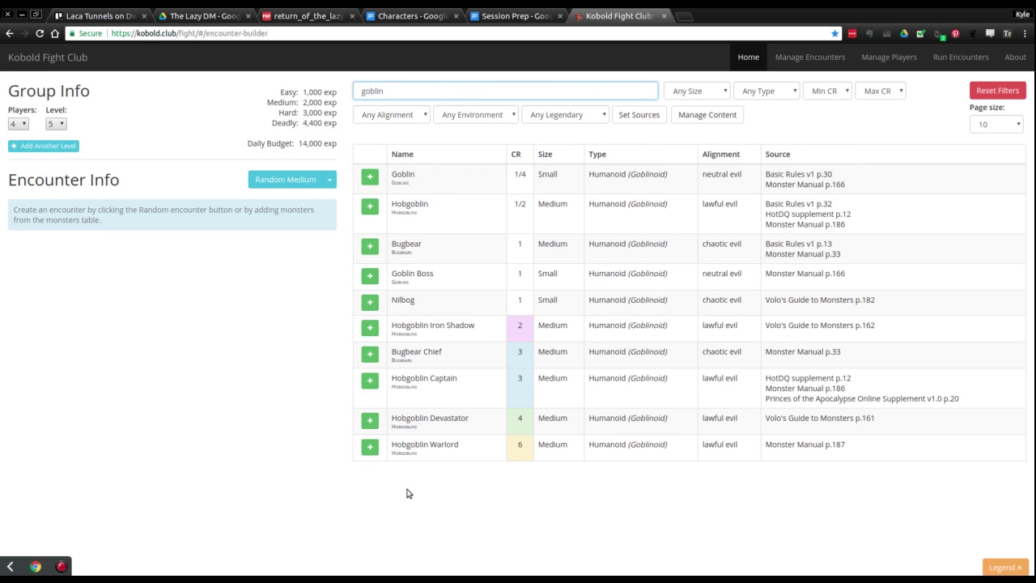
pyautogui.click(374, 179)
pyautogui.click(374, 180)
pyautogui.tripleClick(414, 94)
pyautogui.write('troll')
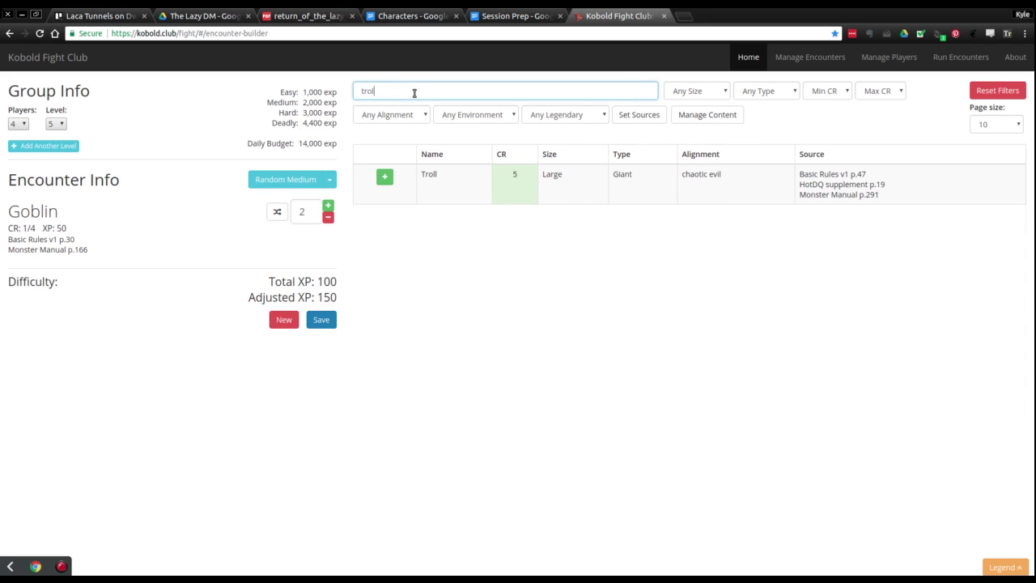
pyautogui.click(384, 177)
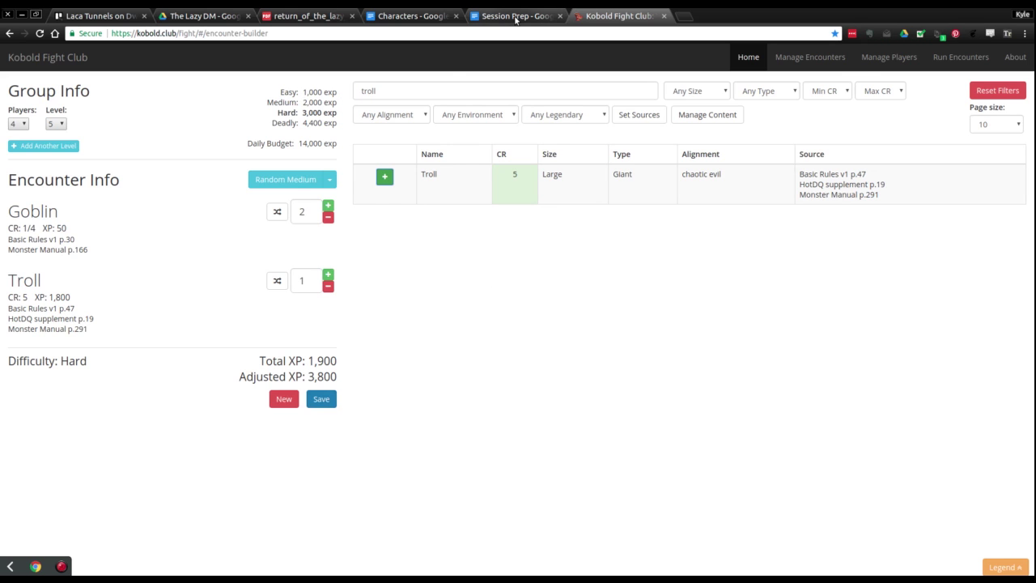
# Return to Trello and edit the Laca Tunnels comment, appending "(Give warnings about the beams buckling)" to item 3 and replacing item 4's text with "Climax:"
pyautogui.click(506, 17)
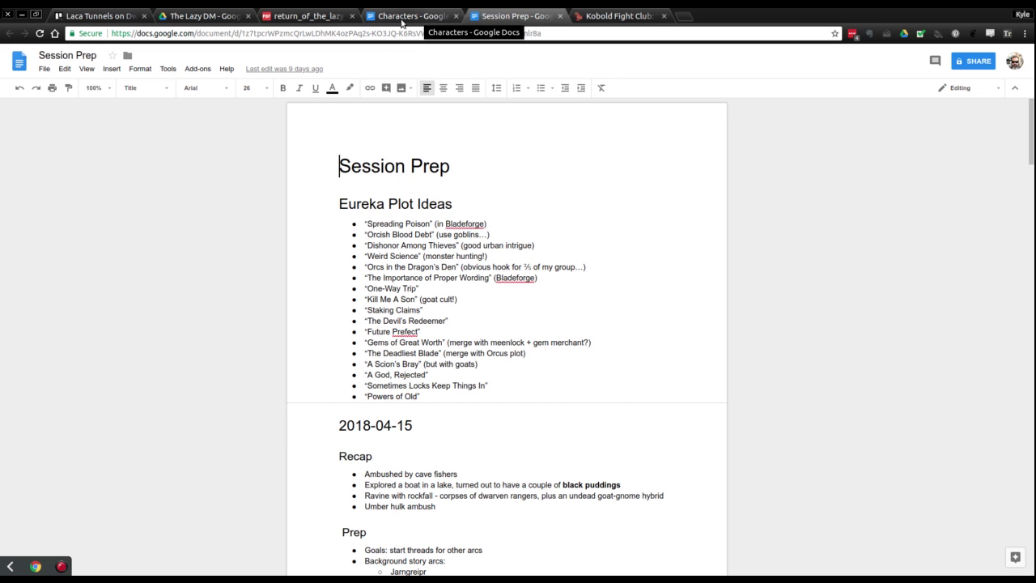
pyautogui.click(207, 17)
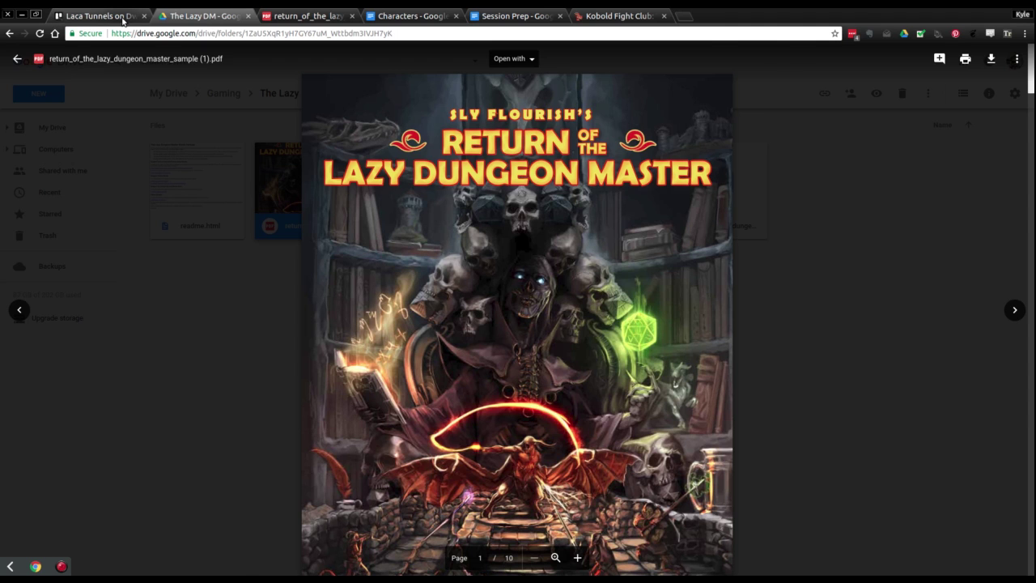
pyautogui.click(124, 18)
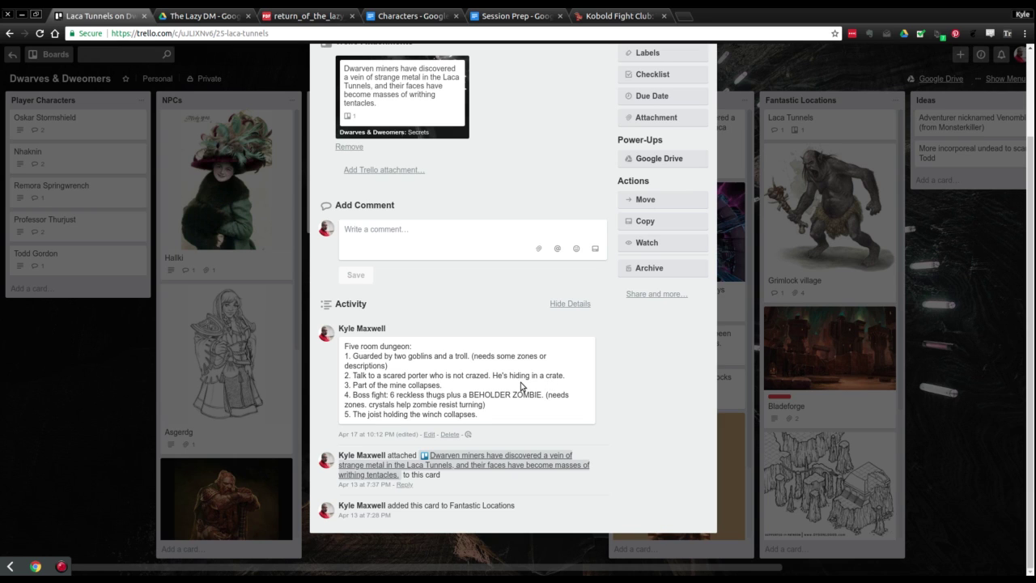
pyautogui.click(425, 436)
pyautogui.click(447, 392)
pyautogui.write('(Give warnings about the beams ')
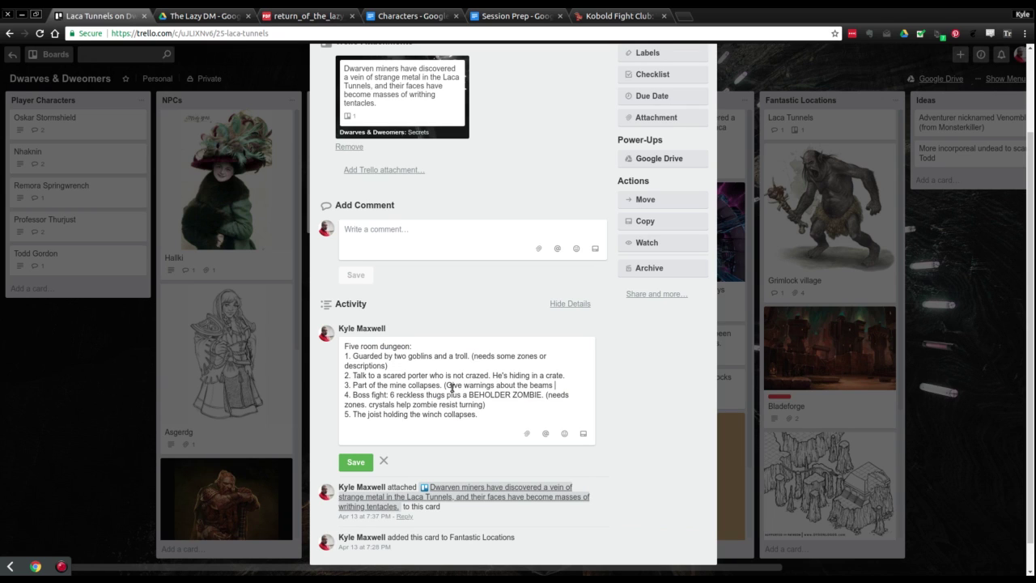
pyautogui.write('buckling')
pyautogui.moveTo(352, 395); pyautogui.dragTo(487, 403)
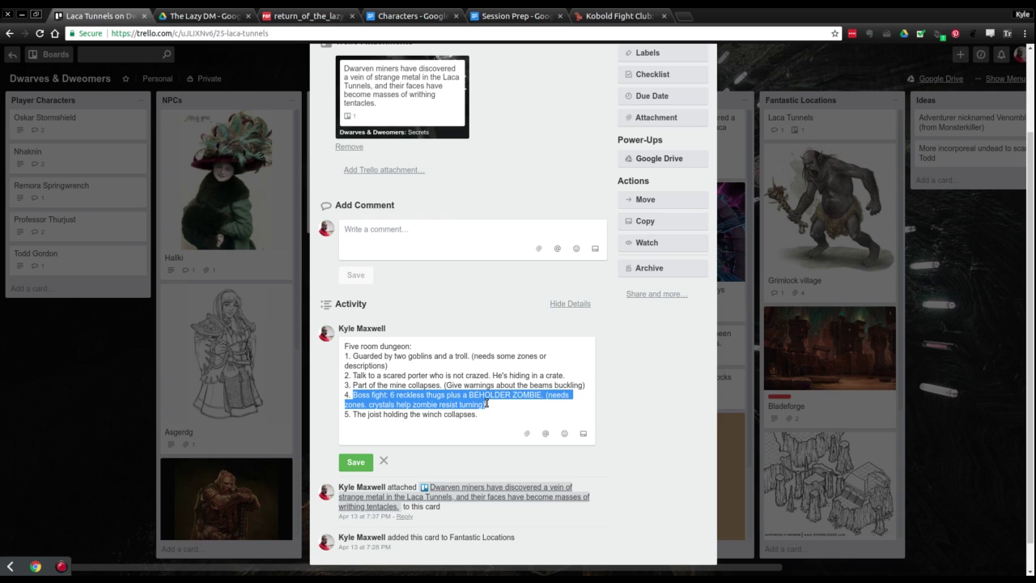
pyautogui.write('Climax:')
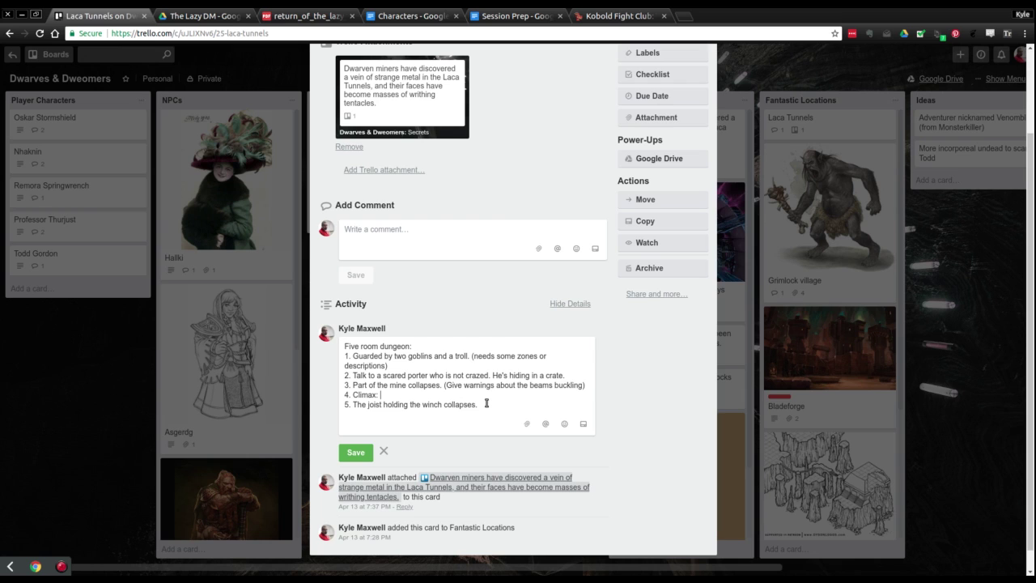
# Switch back to Kobold Fight Club, start a new encounter and list all monsters of type Undead
pyautogui.click(592, 16)
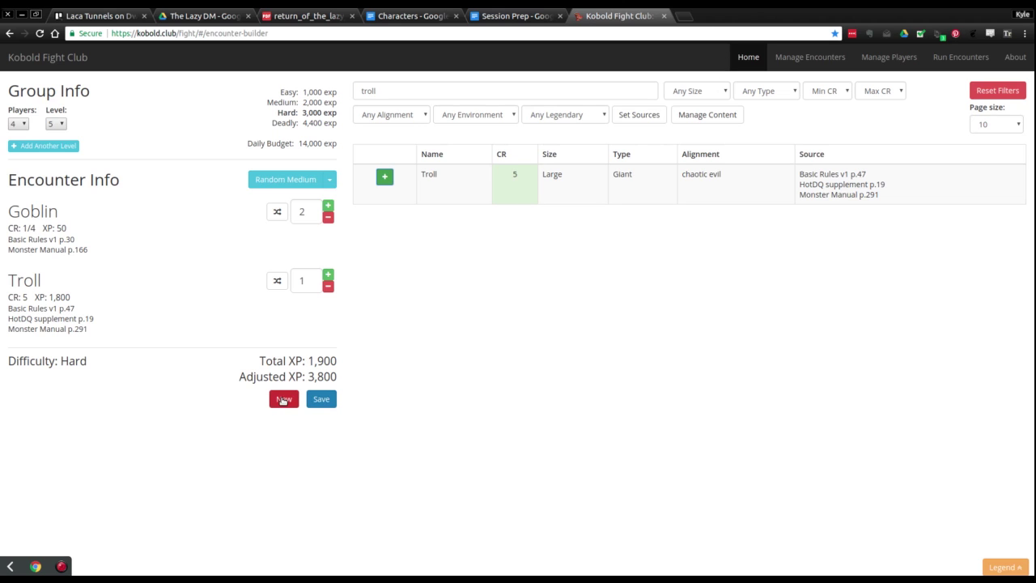
pyautogui.click(283, 399)
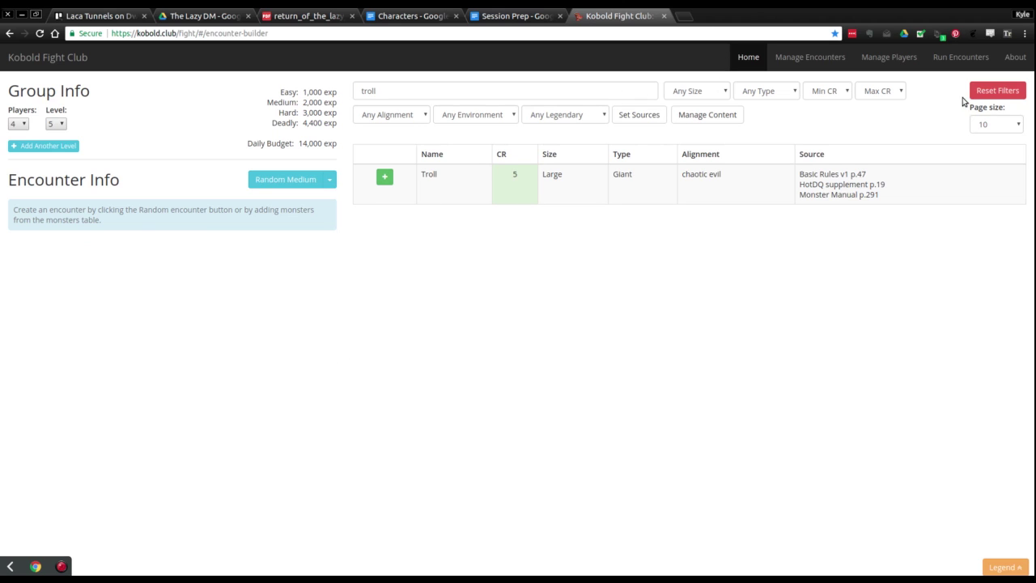
pyautogui.click(742, 96)
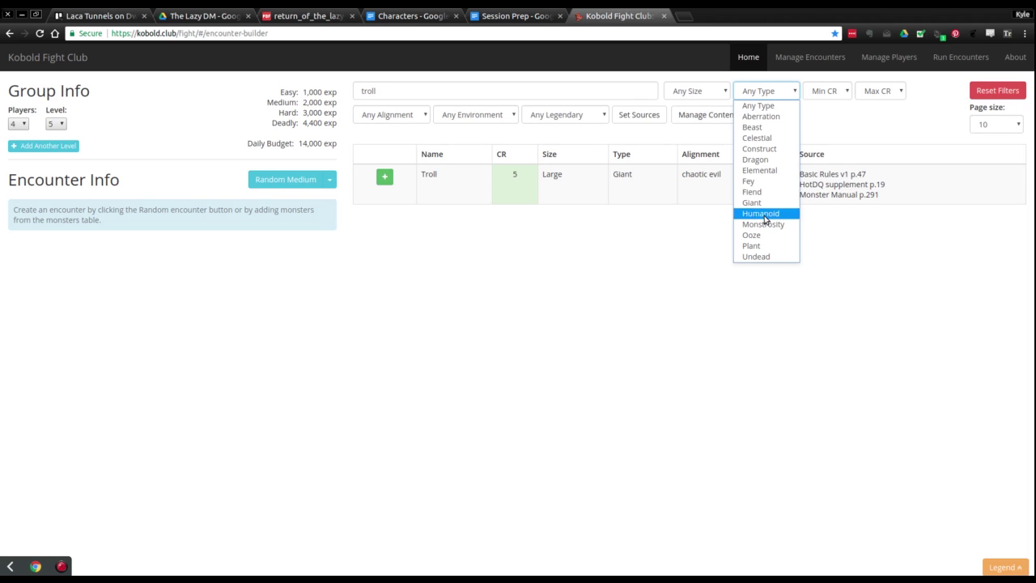
pyautogui.click(764, 255)
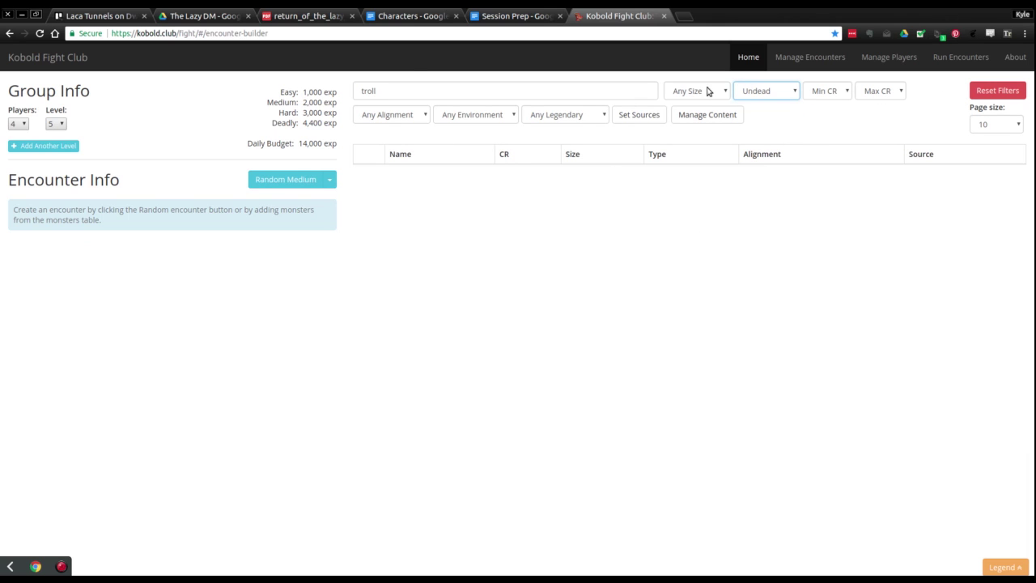
pyautogui.doubleClick(435, 88)
pyautogui.press('BackSpace')
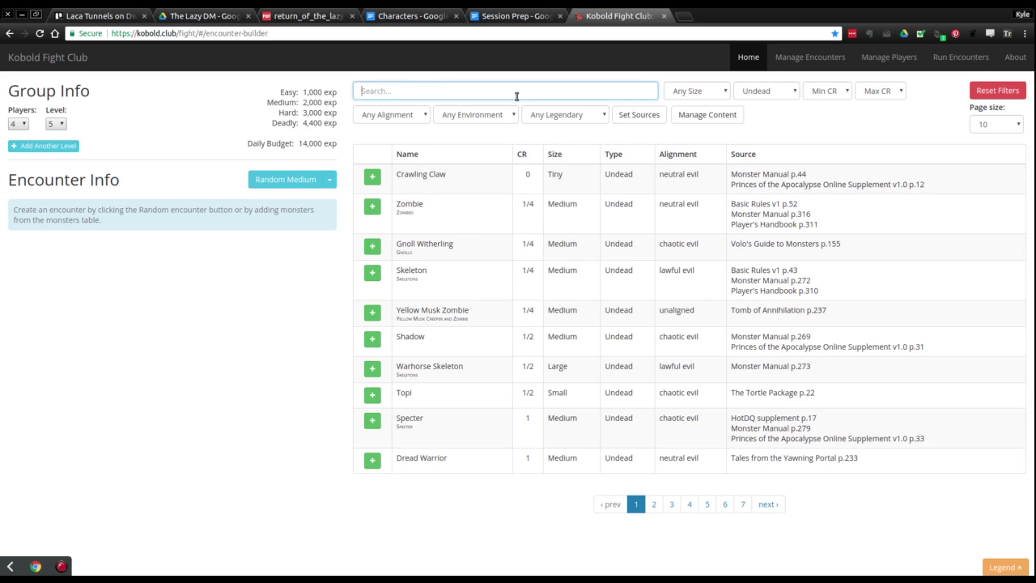
# Search the undead monsters for "flameskull" and add one Flameskull to the encounter
pyautogui.write('gh')
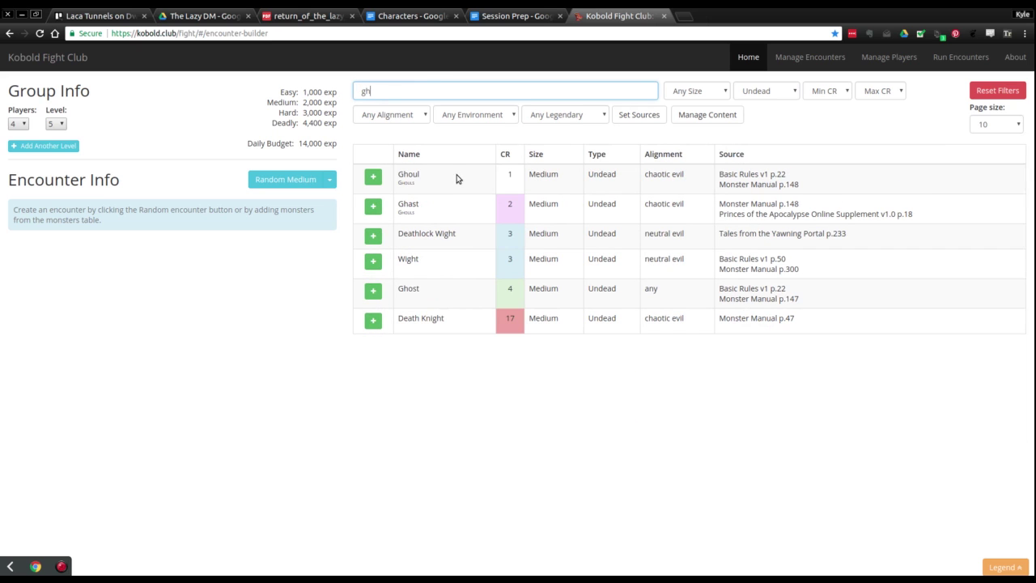
pyautogui.hotkey('ctrl', 'a')
pyautogui.write('flamesk')
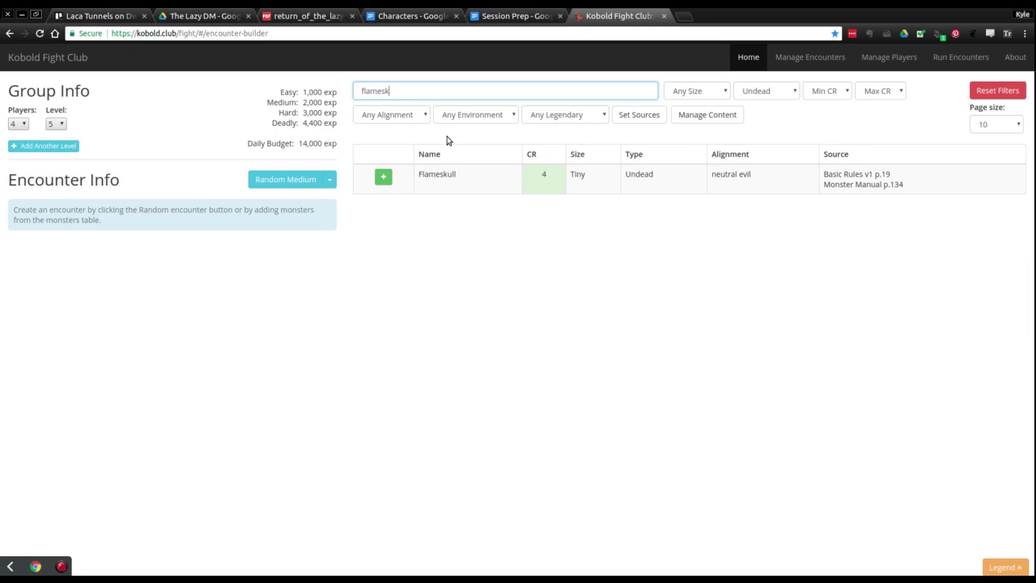
pyautogui.click(383, 176)
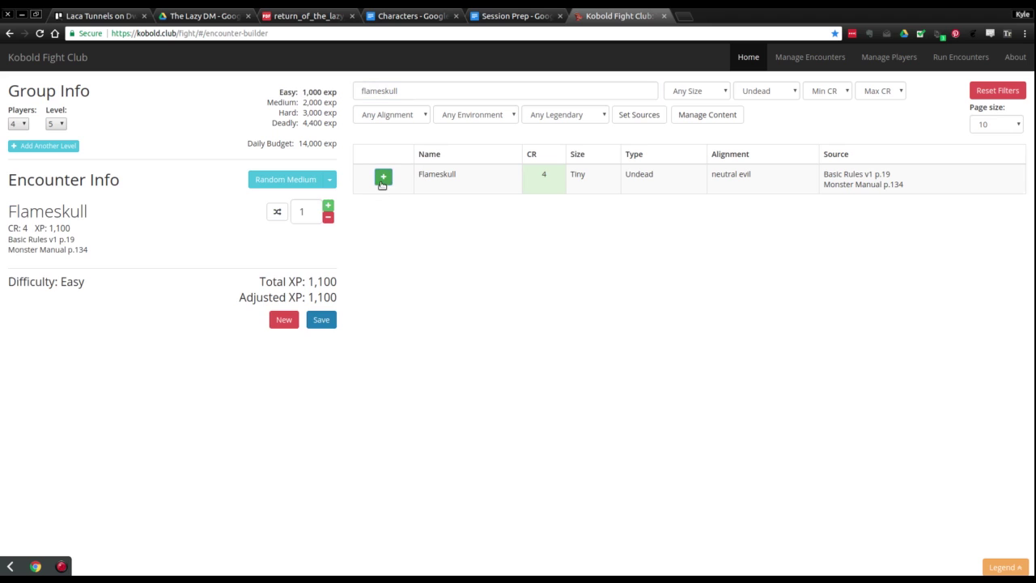
# Search for "gh" and add two Ghasts and two Ghouls to the encounter
pyautogui.doubleClick(410, 91)
pyautogui.write('gh')
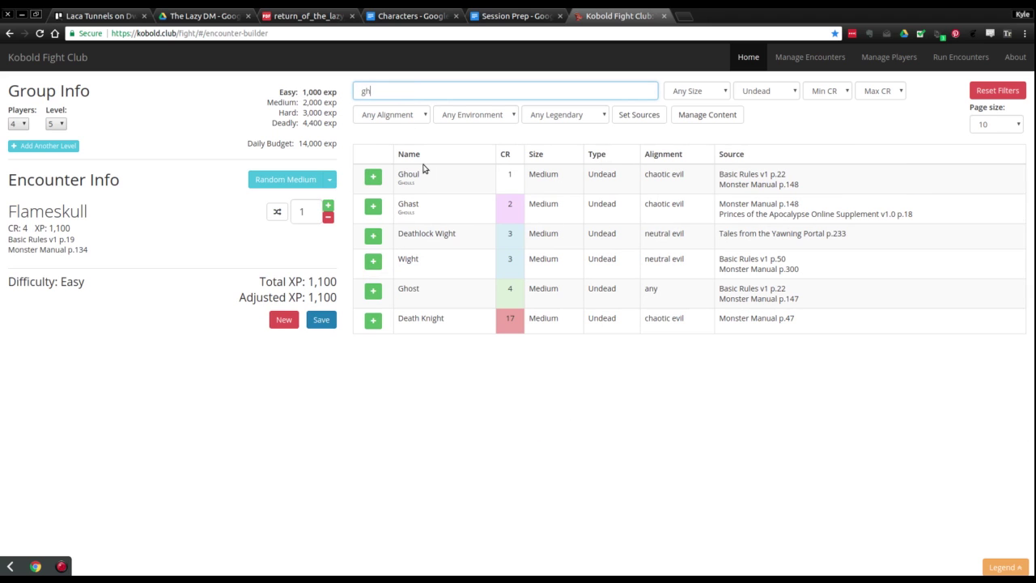
pyautogui.click(378, 210)
pyautogui.click(378, 210)
pyautogui.click(375, 182)
pyautogui.click(375, 181)
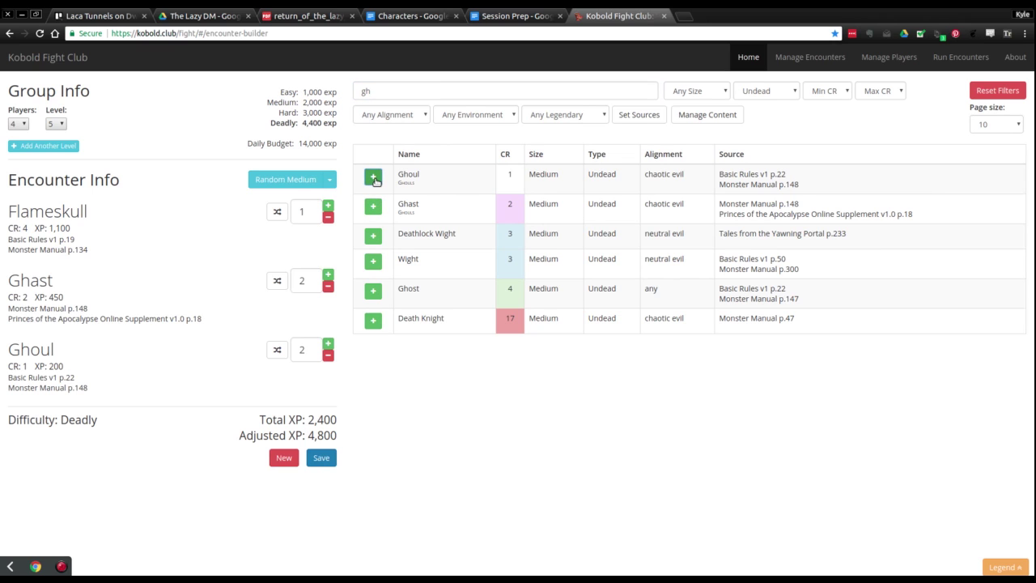
# Raise the encounter's Ghoul count to four and reduce its Ghast count to one
pyautogui.click(374, 181)
pyautogui.click(375, 181)
pyautogui.click(327, 286)
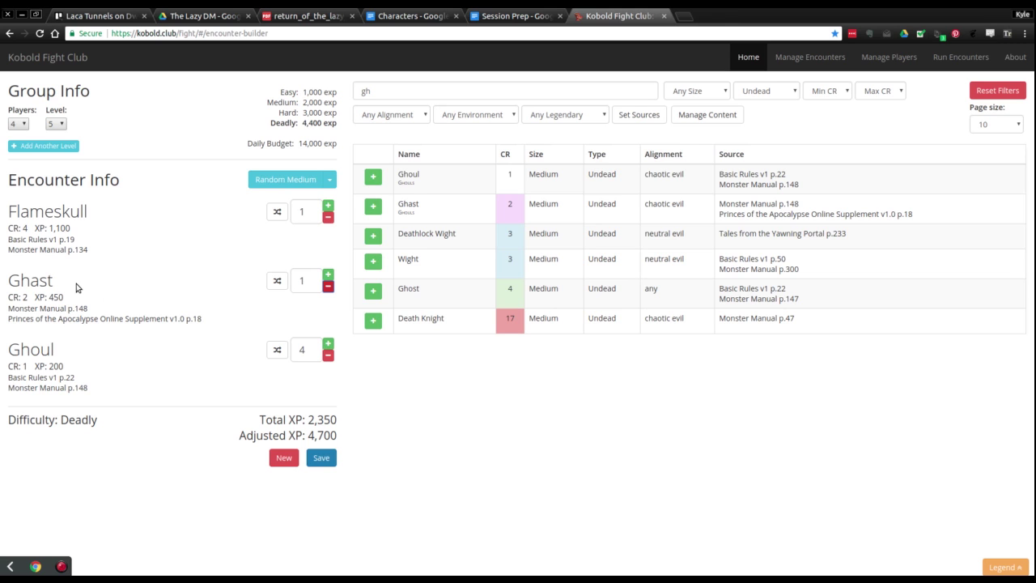
# Open the Ghast page at dndbeyond.com/monsters/ghast in a new browser tab and read its stat block
pyautogui.hotkey('ctrl', 't')
pyautogui.write('dndbeyond.com/monsters/')
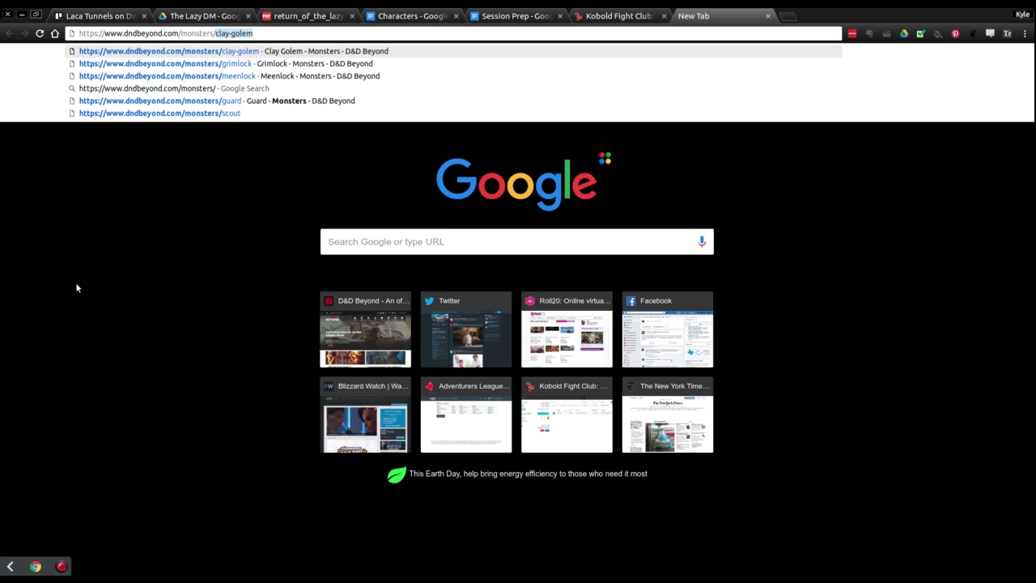
pyautogui.write('ghas')
pyautogui.write('t')
pyautogui.press('Return')
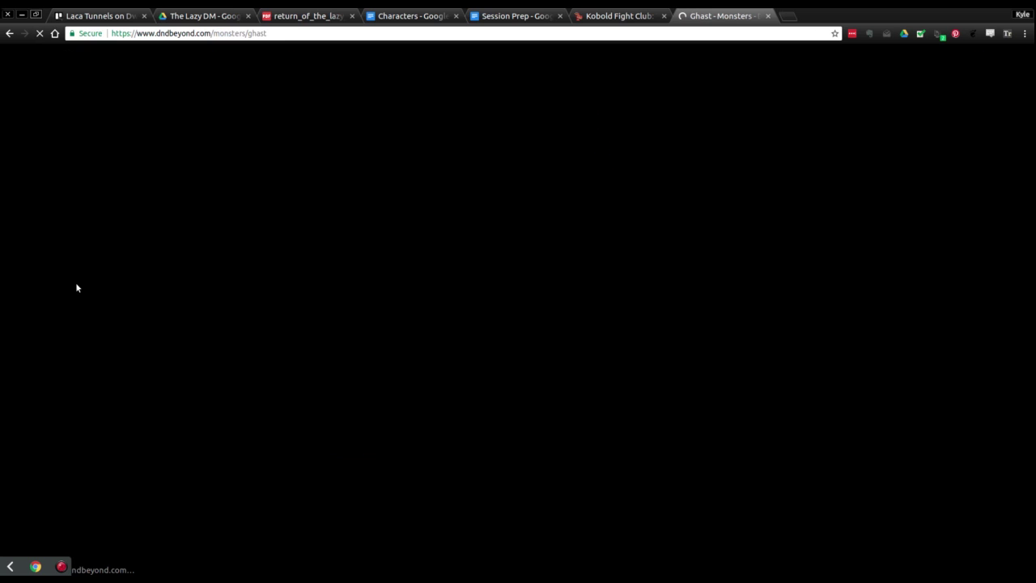
pyautogui.scroll(-3, 191, 278)
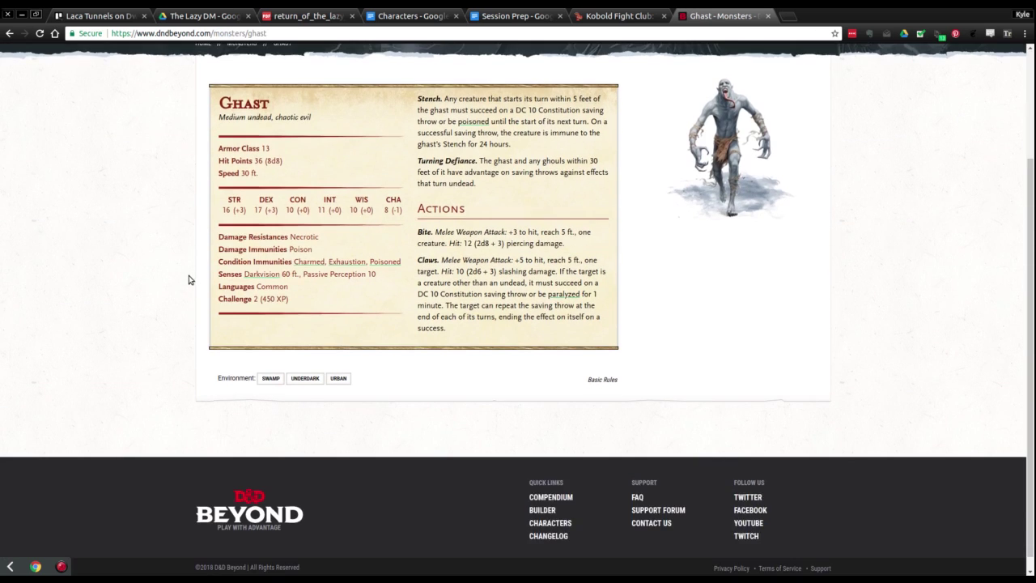
pyautogui.scroll(3, 290, 332)
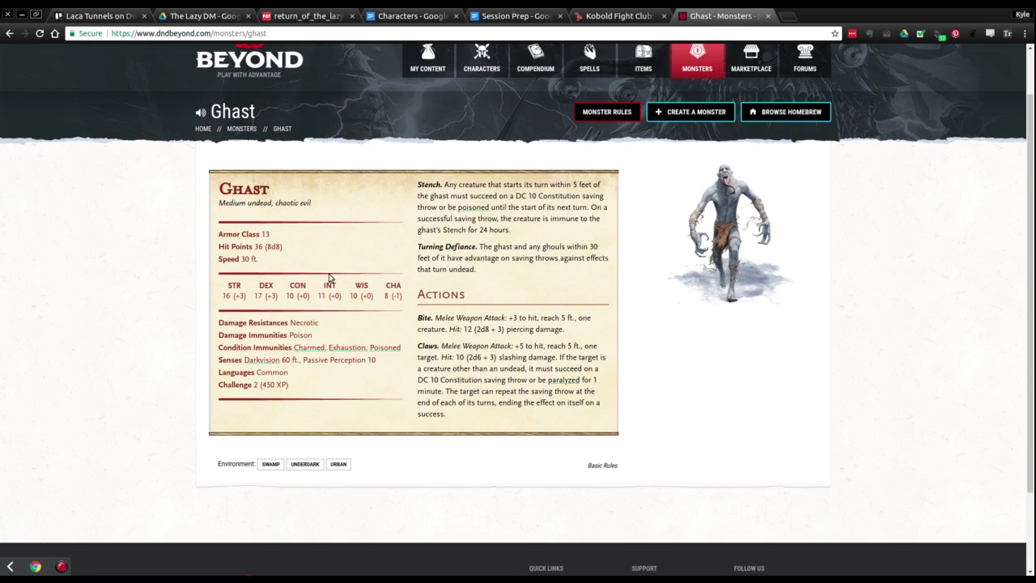
# Change the D&D Beyond address to the ghoul page and read its stat block and description
pyautogui.doubleClick(258, 34)
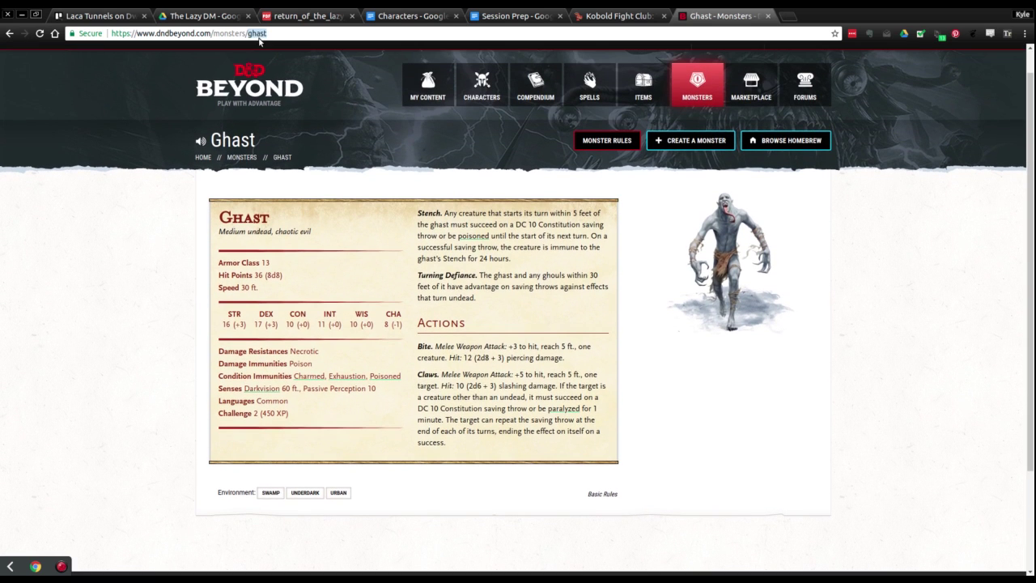
pyautogui.write('ghoul')
pyautogui.press('Return')
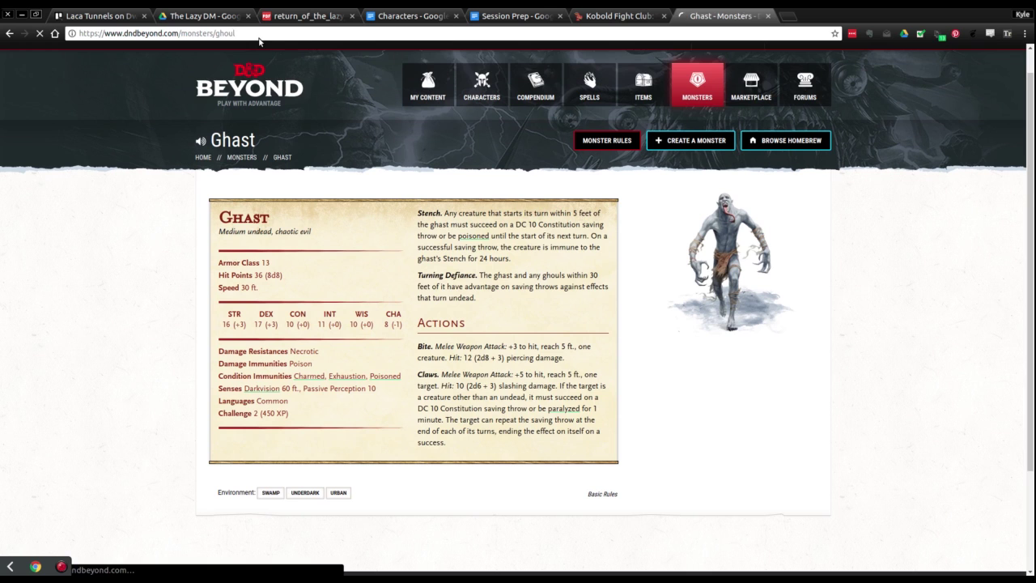
pyautogui.scroll(-3, 409, 258)
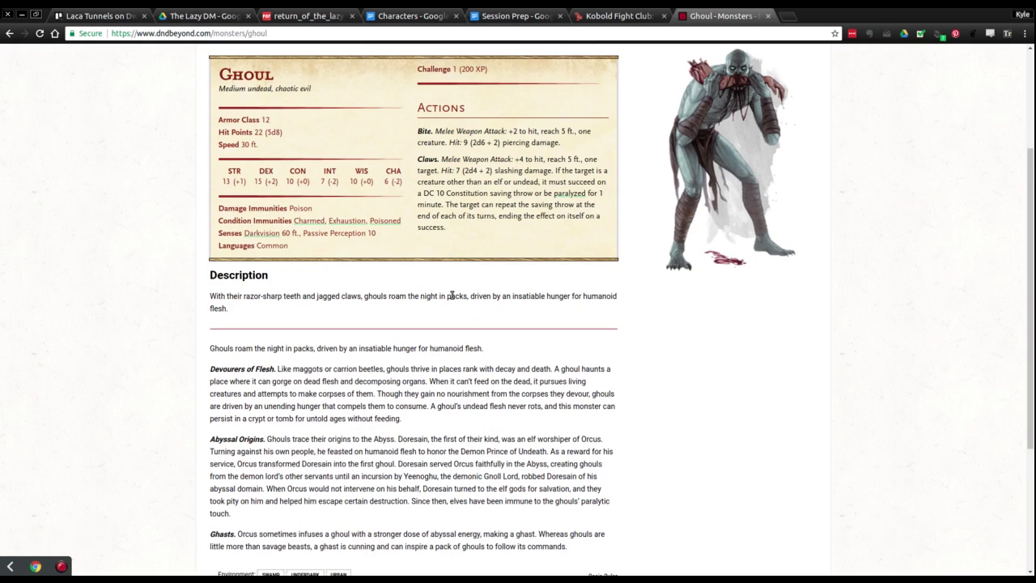
pyautogui.scroll(-3, 451, 299)
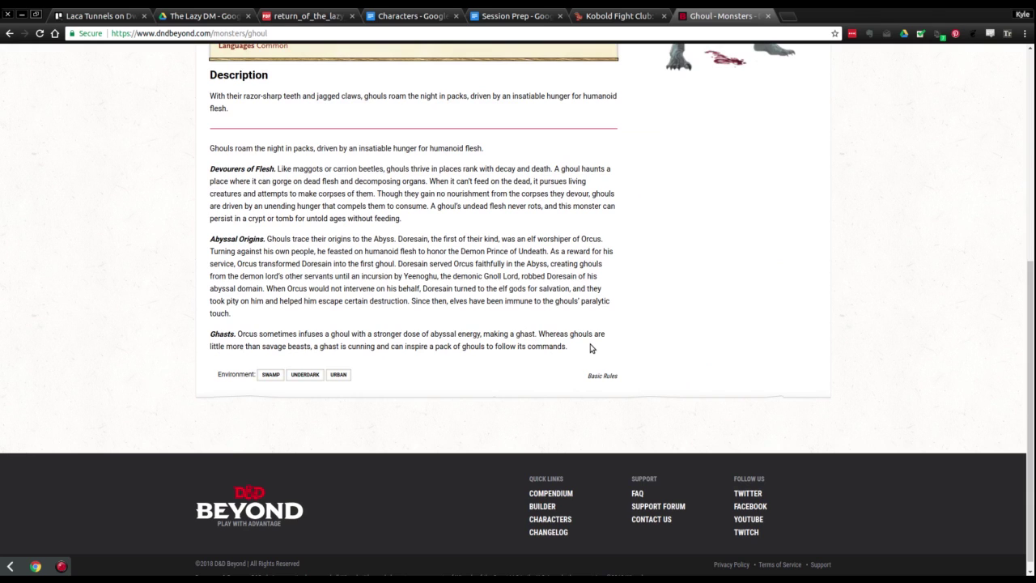
# Go back to the Ghast page and examine its Turning Defiance trait
pyautogui.click(524, 334)
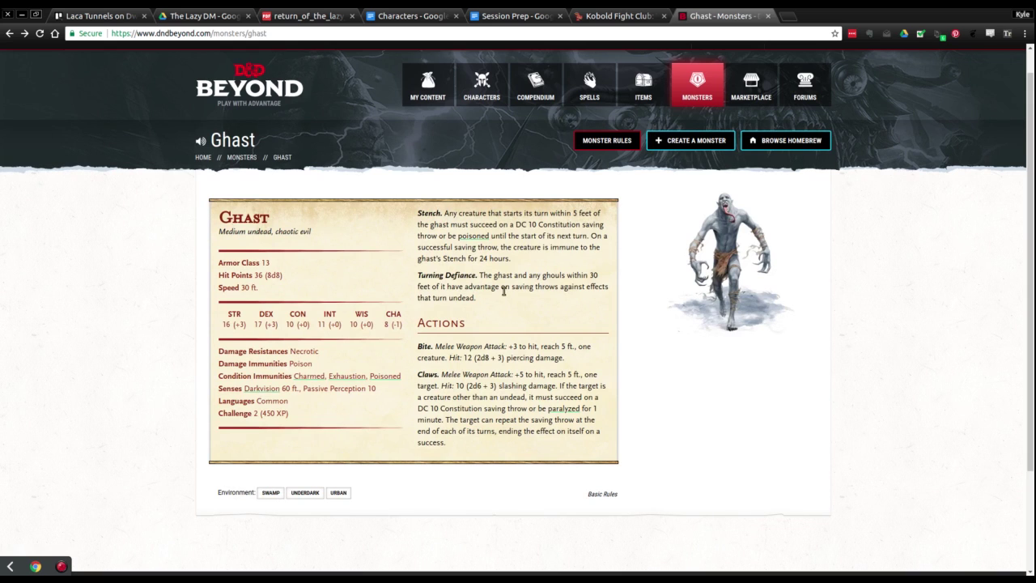
pyautogui.moveTo(481, 275); pyautogui.dragTo(535, 301)
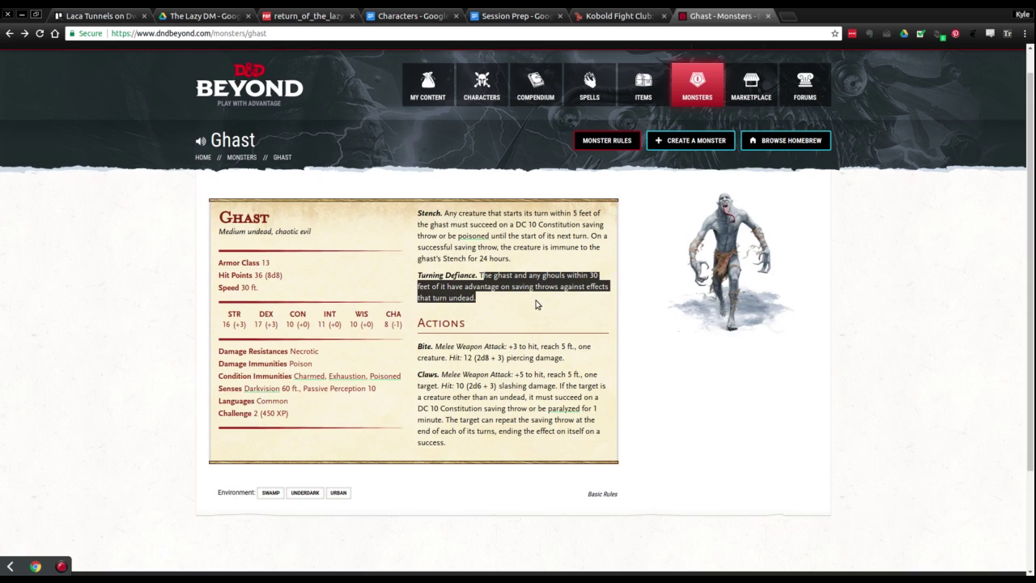
pyautogui.click(536, 305)
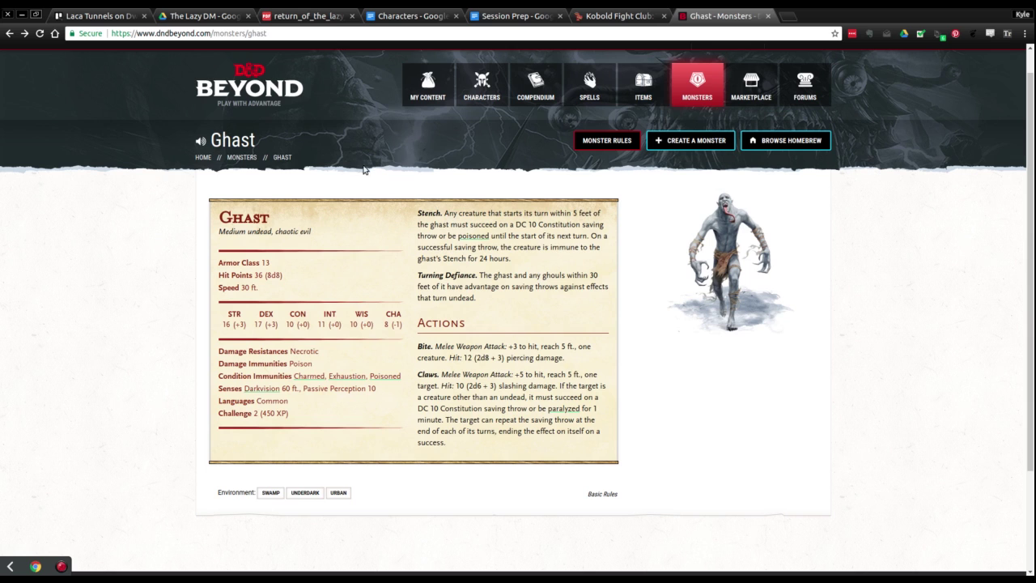
# Change the D&D Beyond address to the flameskull page and examine its stat block
pyautogui.doubleClick(256, 34)
pyautogui.write('flameskull')
pyautogui.press('Return')
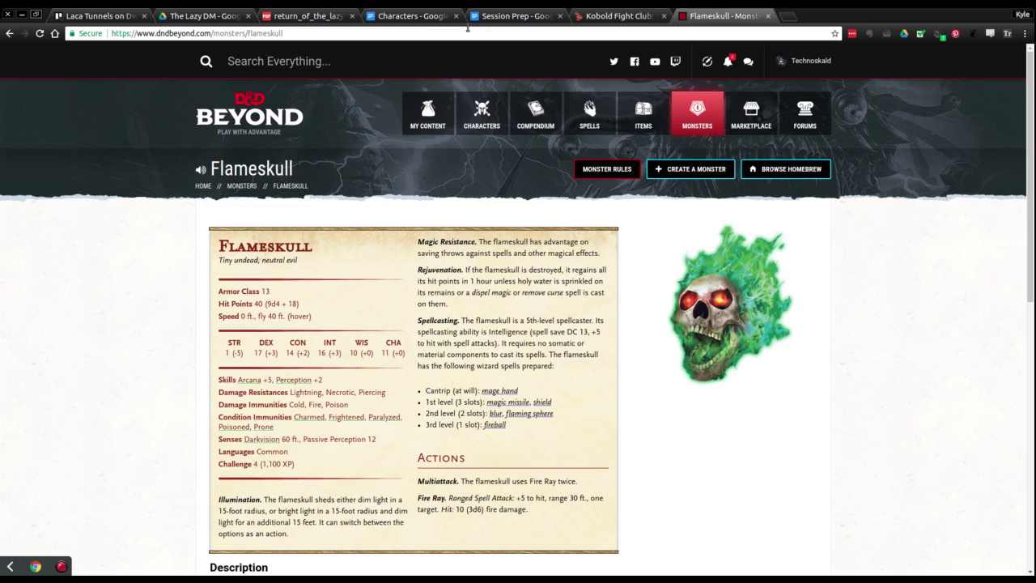
# Return to Trello and continue item 4 with "Room that was recently broken into by the miners. Evil altar with swirling necromantic aura. Skulls set into"
pyautogui.click(503, 15)
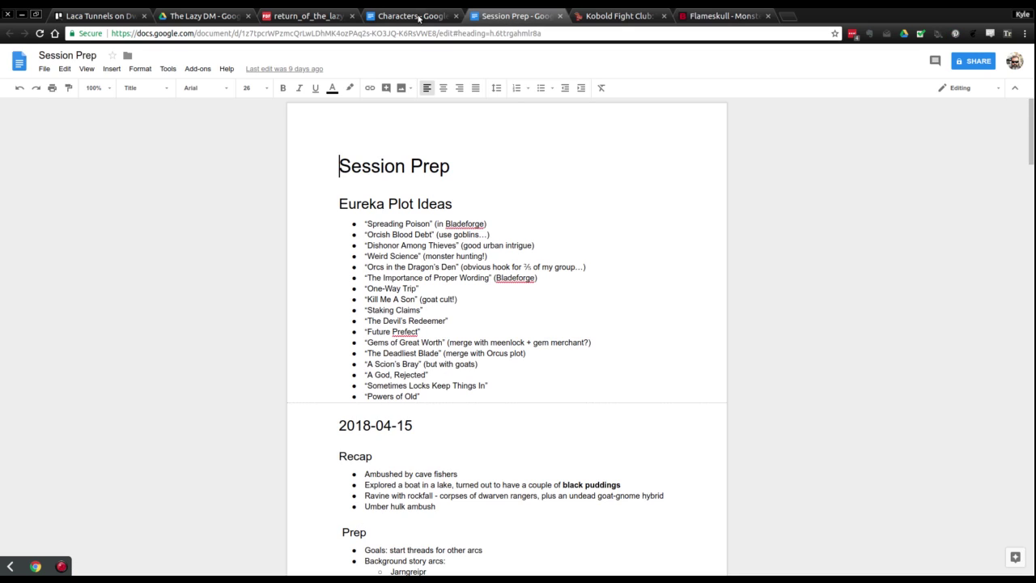
pyautogui.click(89, 16)
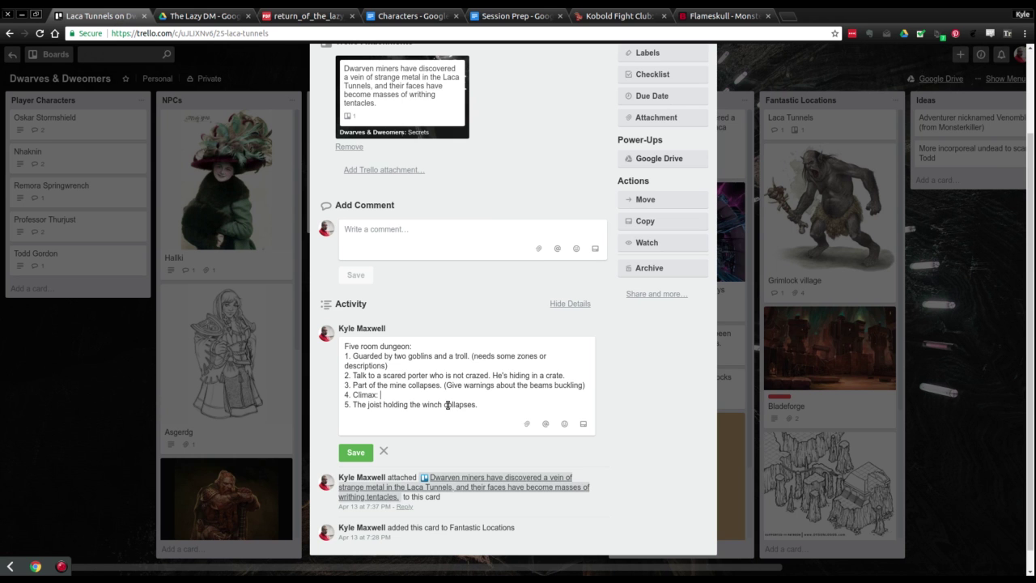
pyautogui.write('Room with')
pyautogui.press('BackSpace')
pyautogui.press('BackSpace')
pyautogui.press('BackSpace')
pyautogui.press('BackSpace')
pyautogui.press('BackSpace')
pyautogui.write('that was recently broken into ')
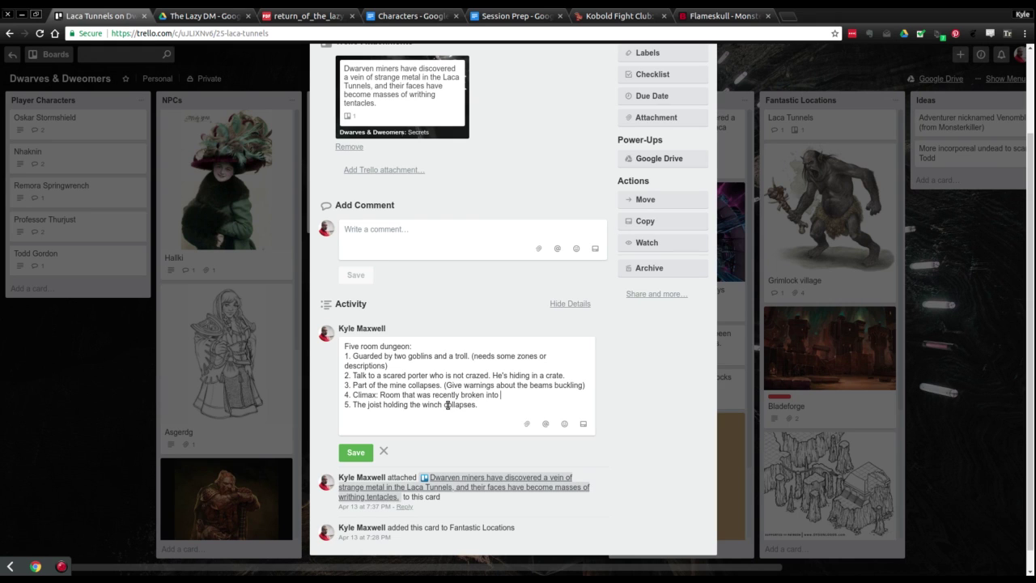
pyautogui.write('by the miners. Evil atltar with swirlgi')
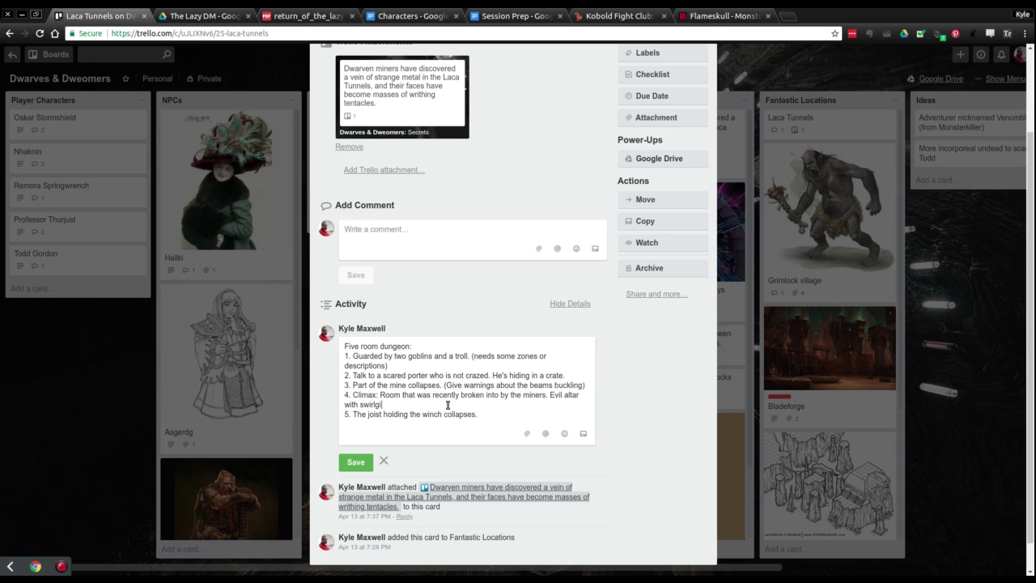
pyautogui.write('ning necromantic aura. Skulls set into ')
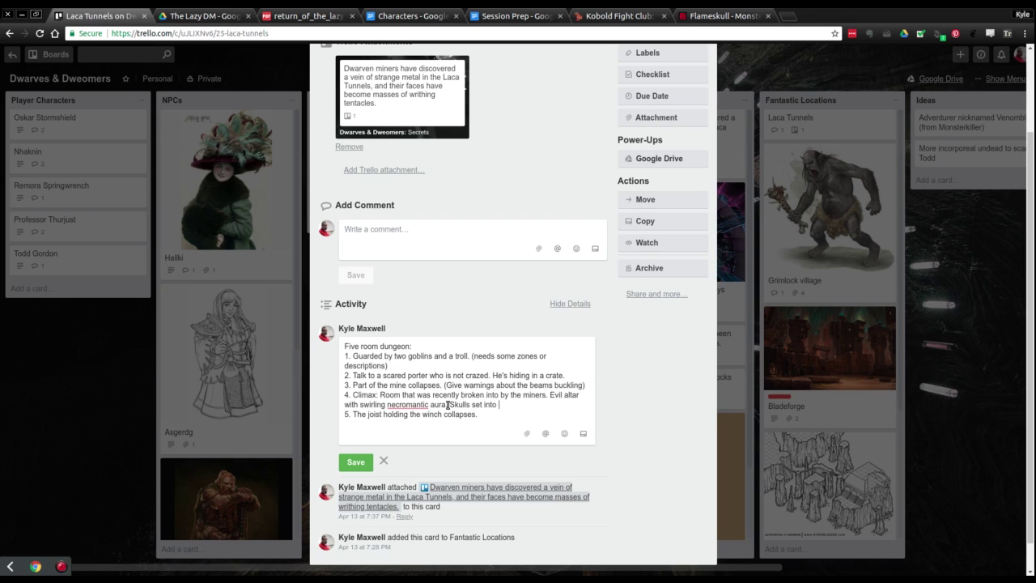
# Finish item 4 with "wall - on round 2, one of them comes to "unlife" as a flameskull. Ghasts and ghouls from the dead miners." and save the comment
pyautogui.write('wall - on round 2, one of them comes to "unflik')
pyautogui.press('BackSpace')
pyautogui.write('life')
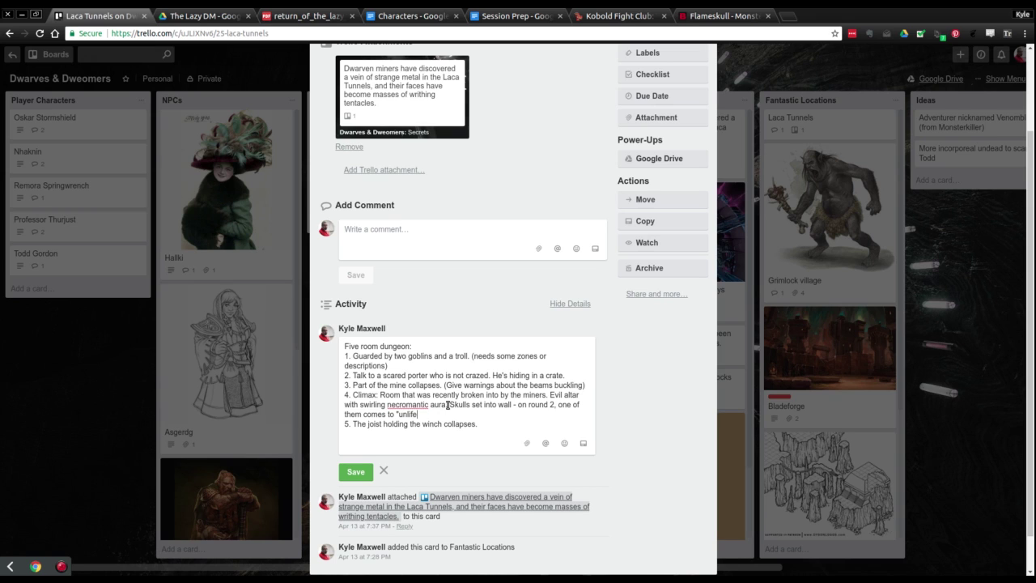
pyautogui.write('" as a flamesk')
pyautogui.write('ull. Ghasts an')
pyautogui.write('ls ')
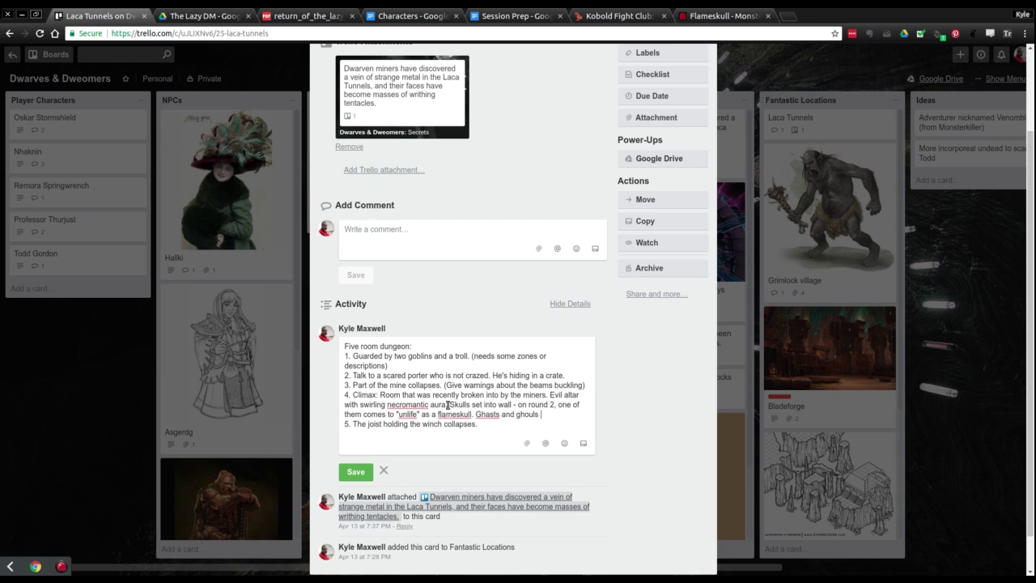
pyautogui.write('from the dead miners.')
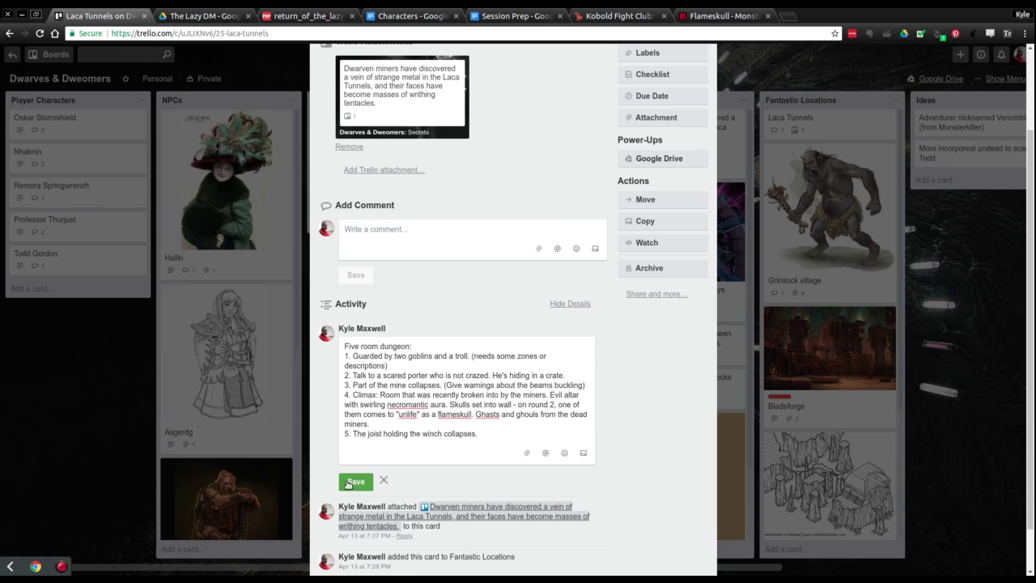
pyautogui.click(353, 482)
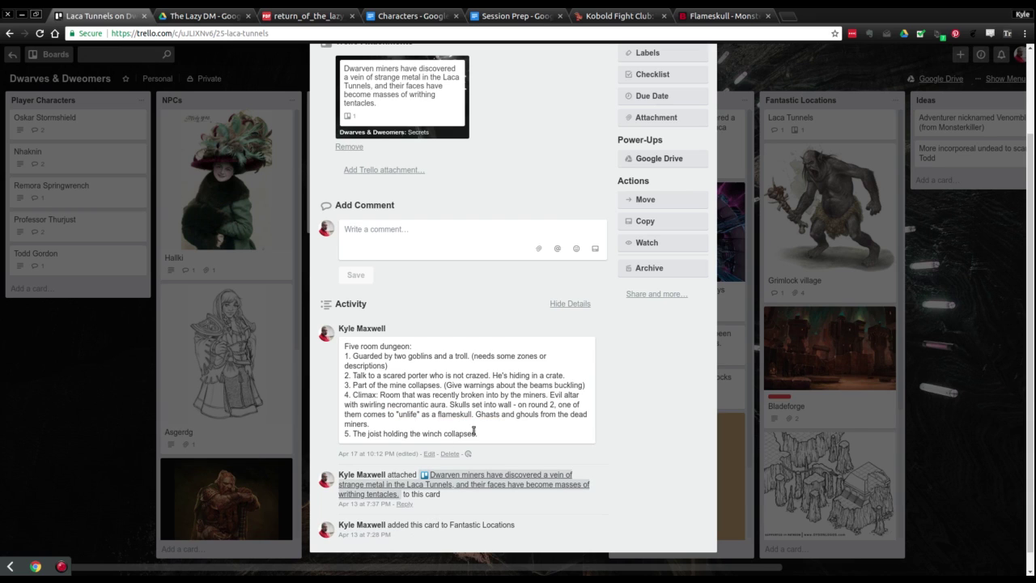
pyautogui.click(762, 74)
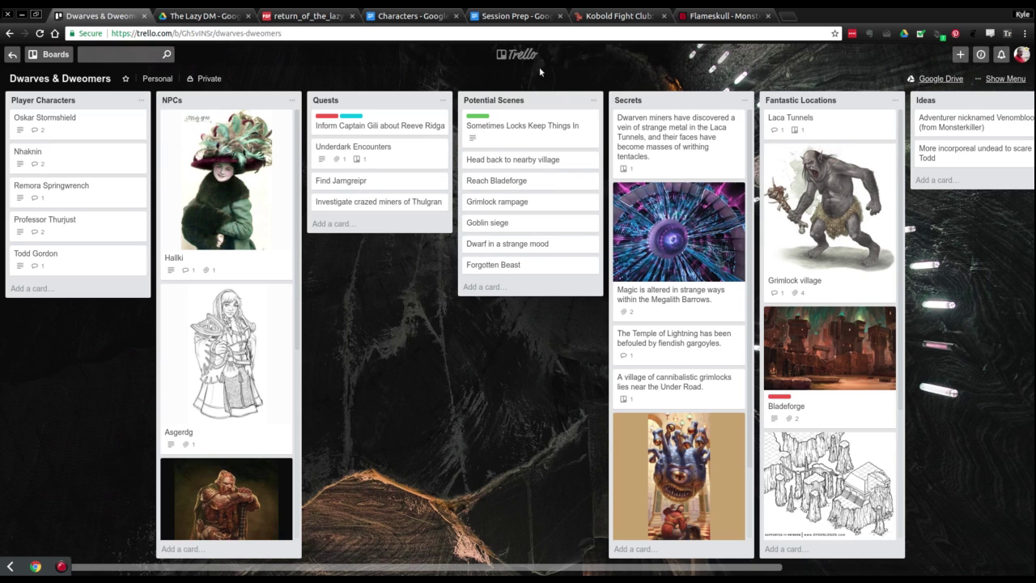
# Review the 2018-04-15 and 2018-04-08 notes in the Session Prep document and the Lazy Dungeon Master's checklist PDF
pyautogui.click(506, 19)
pyautogui.scroll(-4, 542, 225)
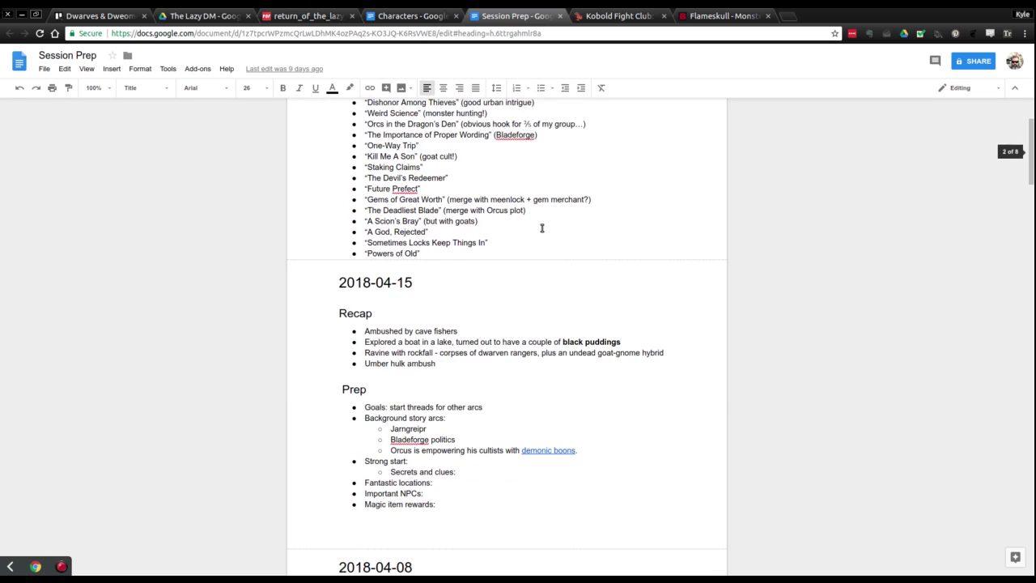
pyautogui.scroll(-5, 543, 296)
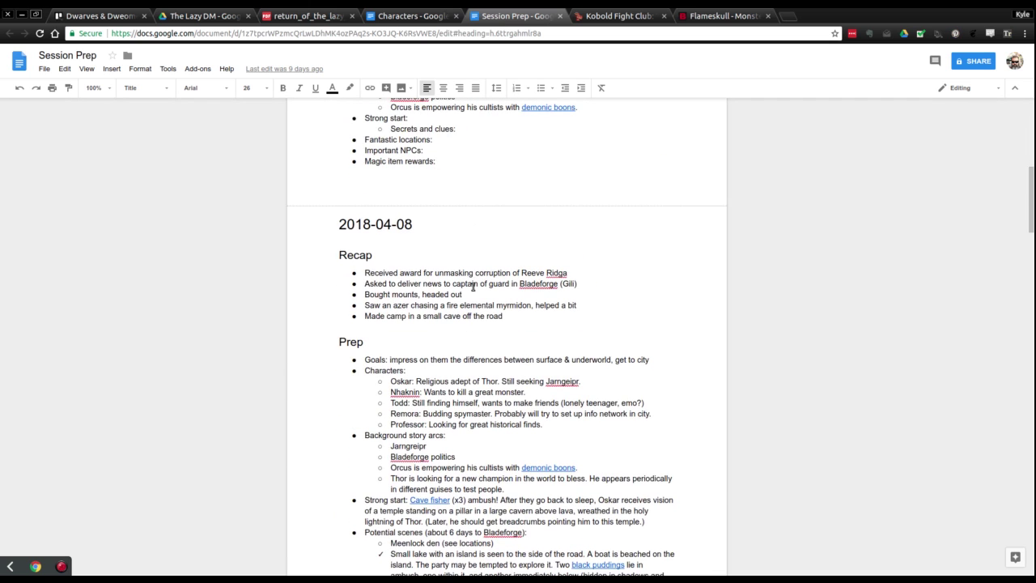
pyautogui.scroll(-3, 459, 294)
pyautogui.scroll(5, 418, 256)
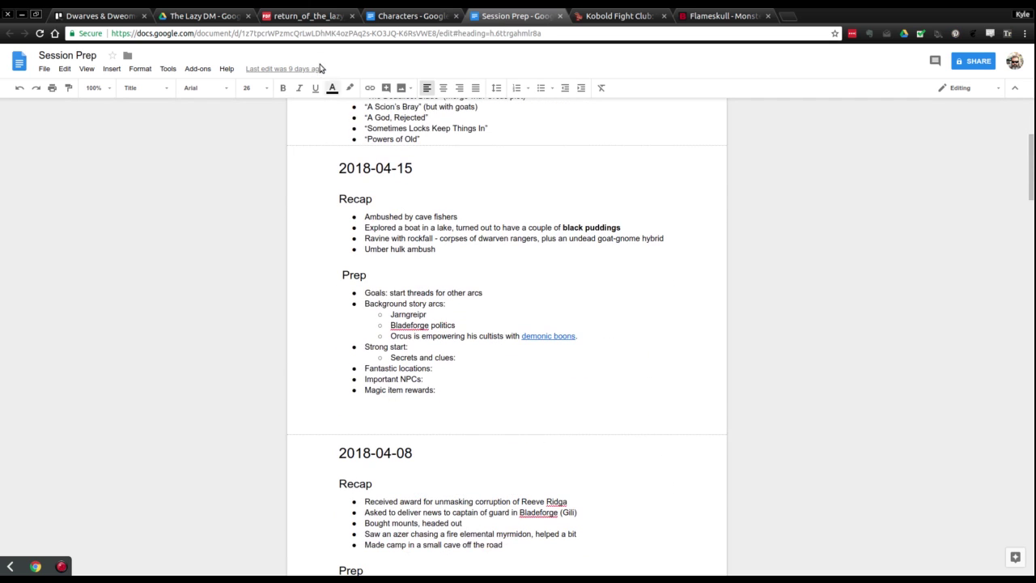
pyautogui.click(396, 21)
pyautogui.click(299, 20)
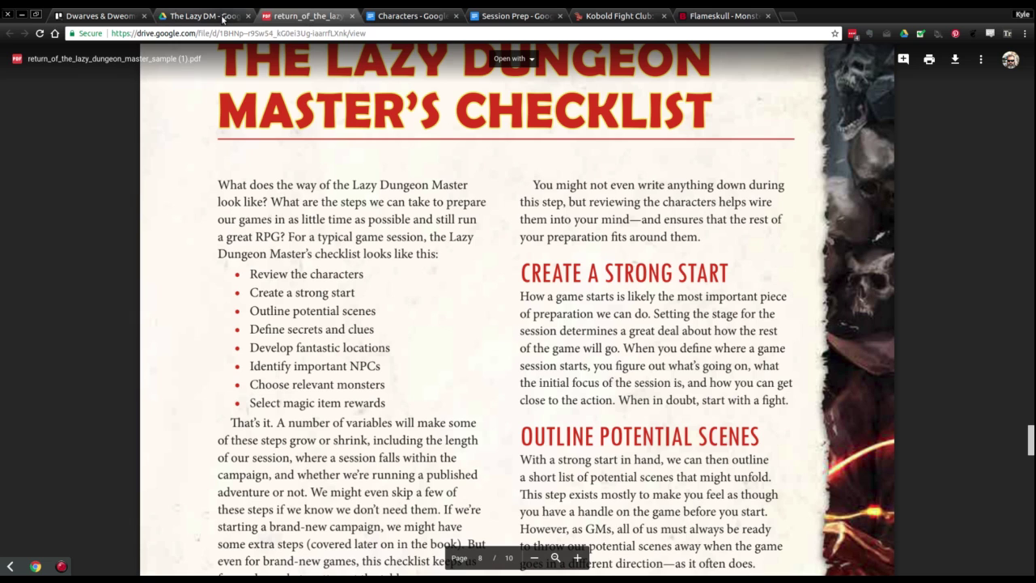
# Open donjon's 5e Random Generator at donjon.bin.sh/5e/random/ in a new browser tab and check which content types it offers
pyautogui.hotkey('ctrl', 't')
pyautogui.write('dnon')
pyautogui.press('BackSpace')
pyautogui.press('BackSpace')
pyautogui.press('BackSpace')
pyautogui.write('onjon.bin.sh/5e/random/')
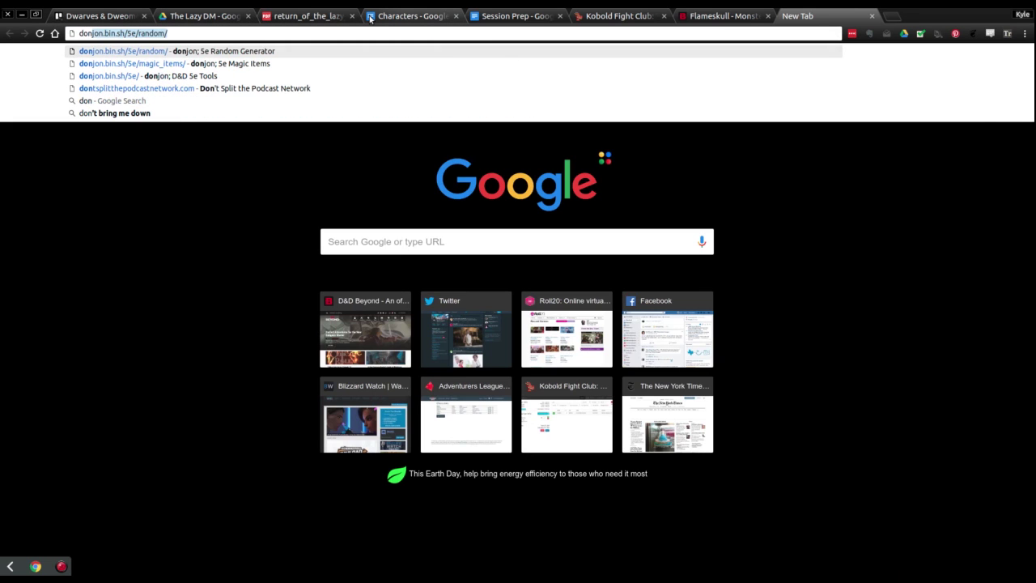
pyautogui.press('Return')
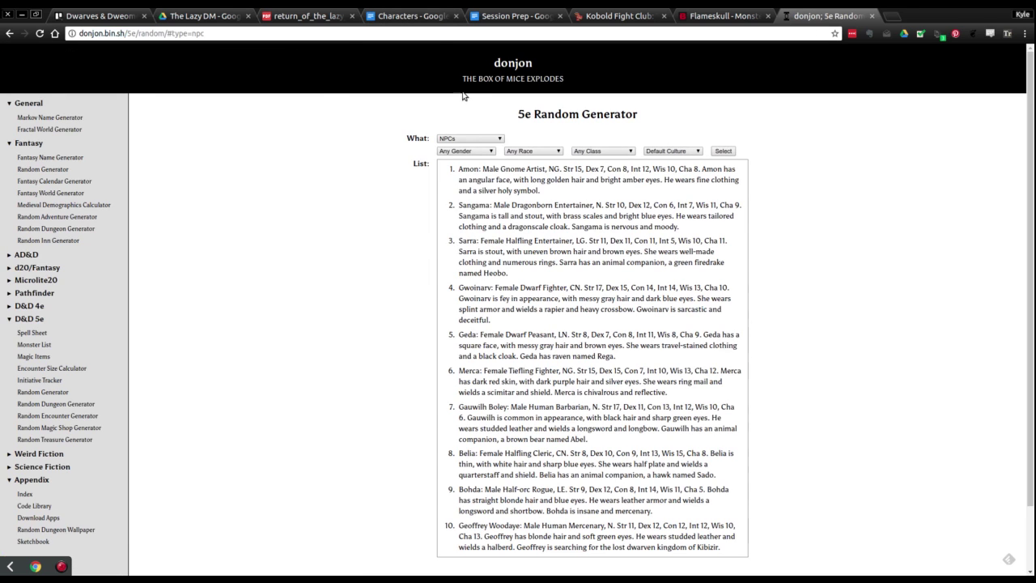
pyautogui.click(455, 139)
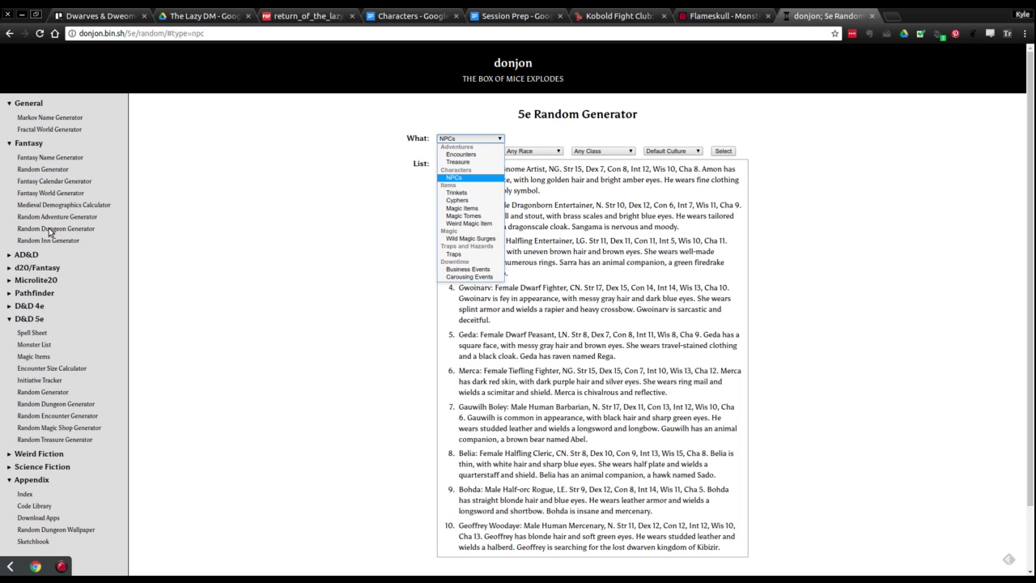
pyautogui.click(151, 225)
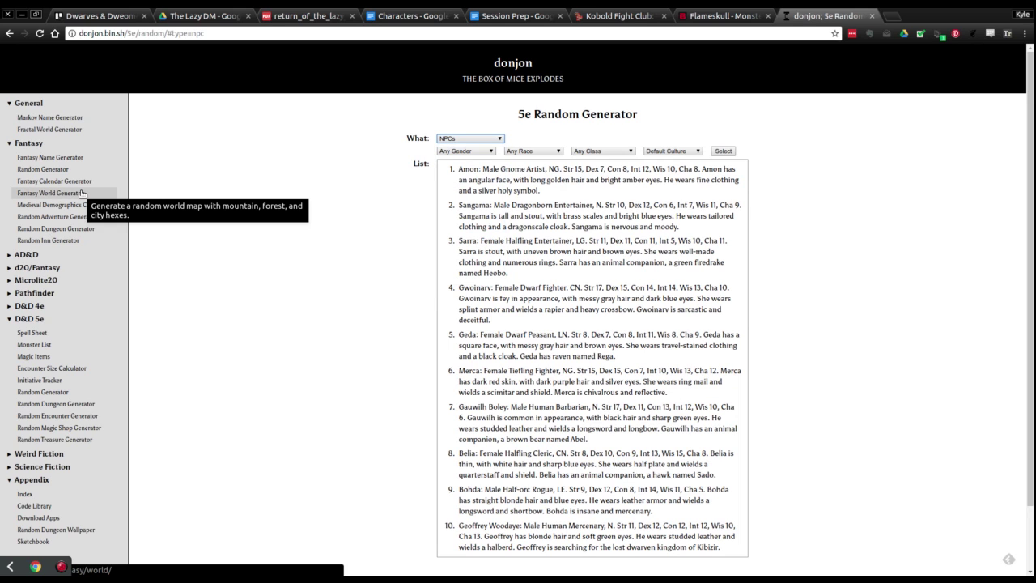
# Switch to the Fantasy Random Generator and generate Towns and Cities of size Hamlet
pyautogui.click(70, 170)
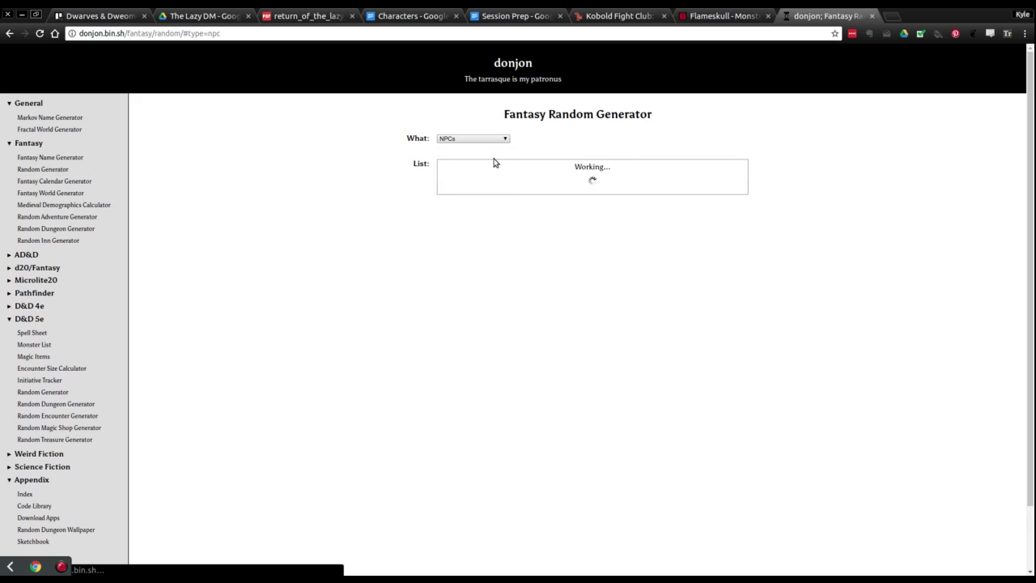
pyautogui.click(473, 139)
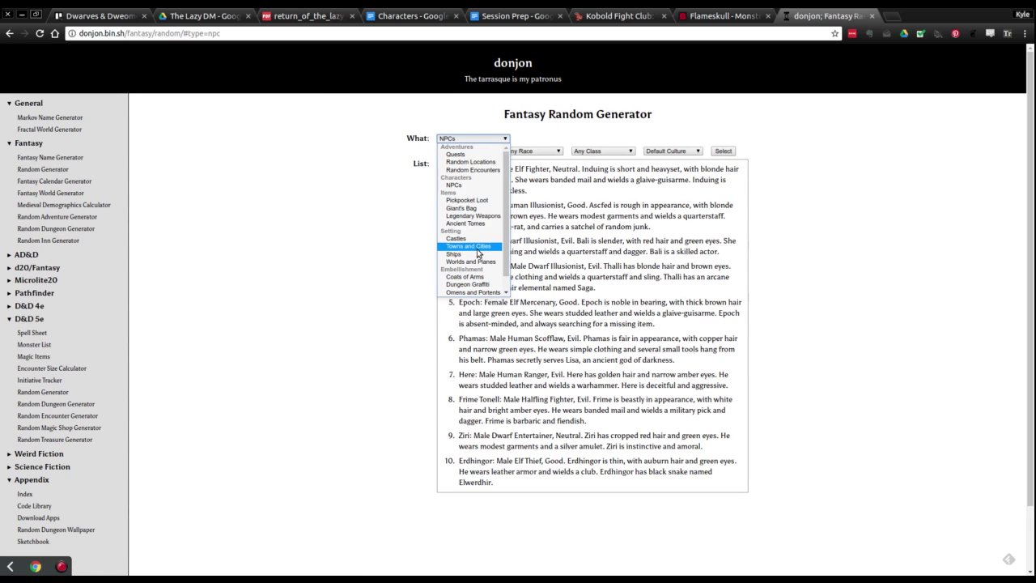
pyautogui.click(477, 250)
pyautogui.click(474, 153)
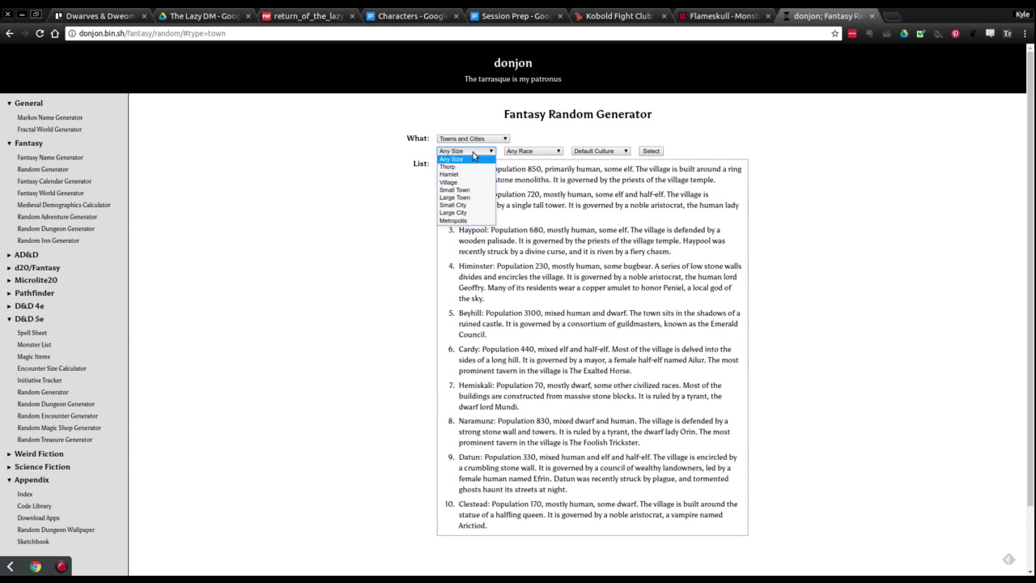
pyautogui.click(475, 174)
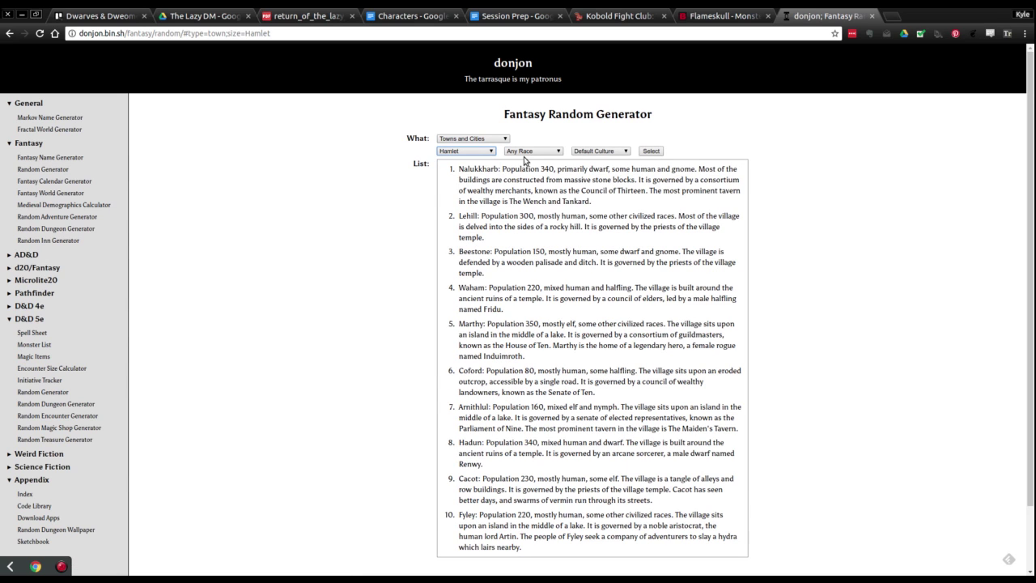
# Set the generated settlements to size Thorp and race Dwarf
pyautogui.click(491, 151)
pyautogui.click(481, 166)
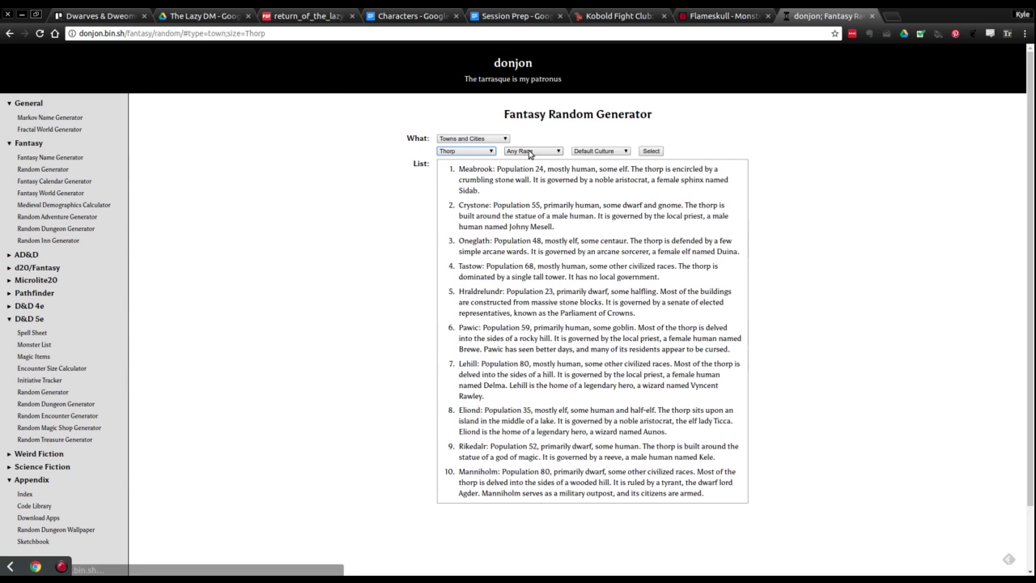
pyautogui.click(531, 151)
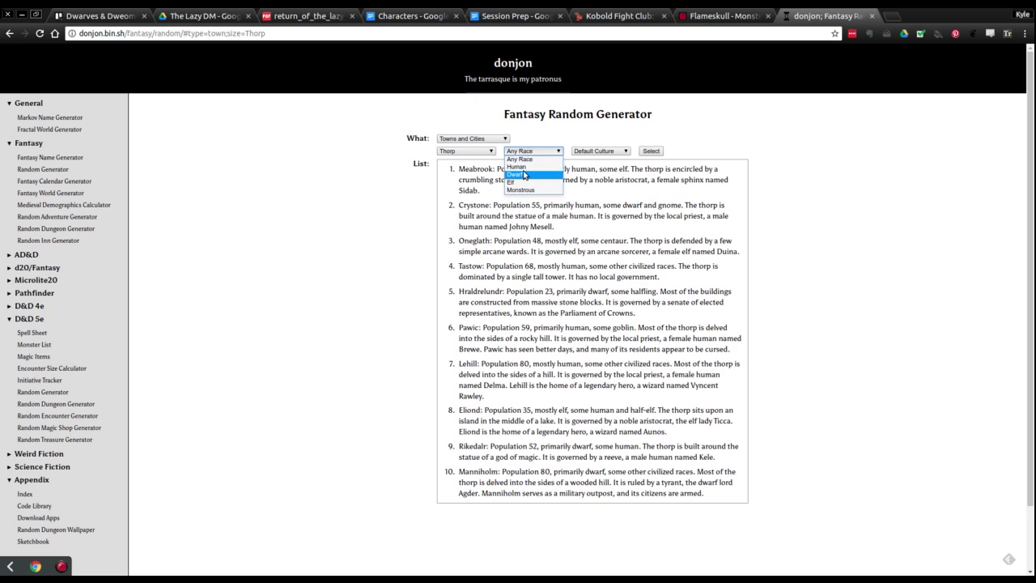
pyautogui.click(524, 172)
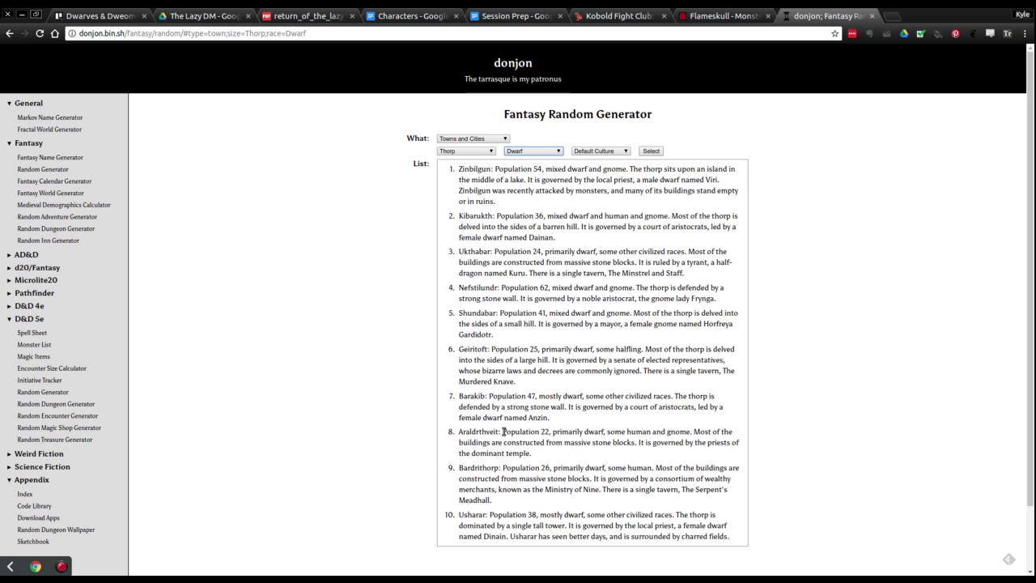
# Copy Araldrthveit's description without its name and paste it as a comment on Trello's "Head back to nearby village" card
pyautogui.moveTo(502, 431); pyautogui.dragTo(569, 457)
pyautogui.hotkey('ctrl', 'c')
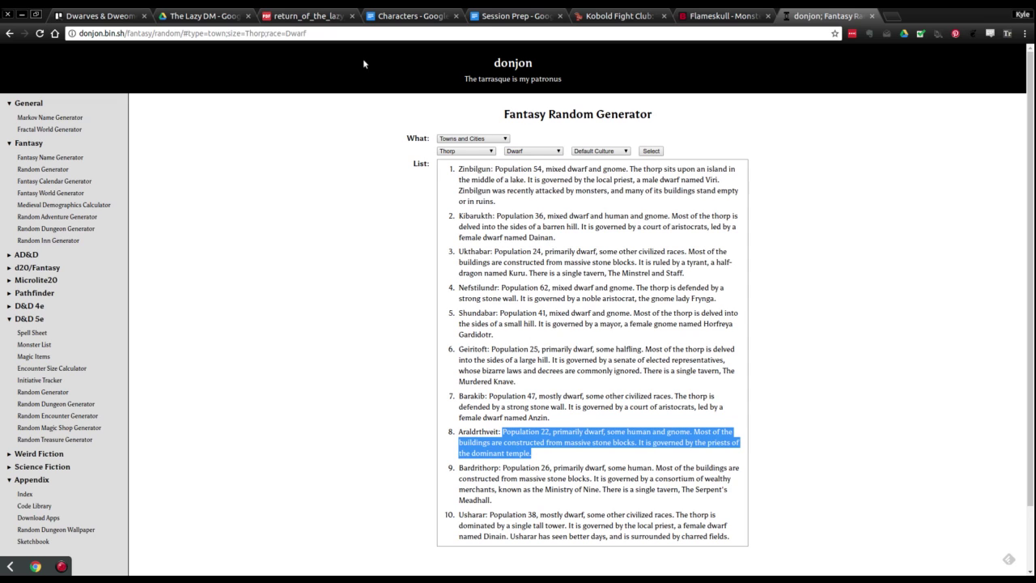
pyautogui.click(483, 23)
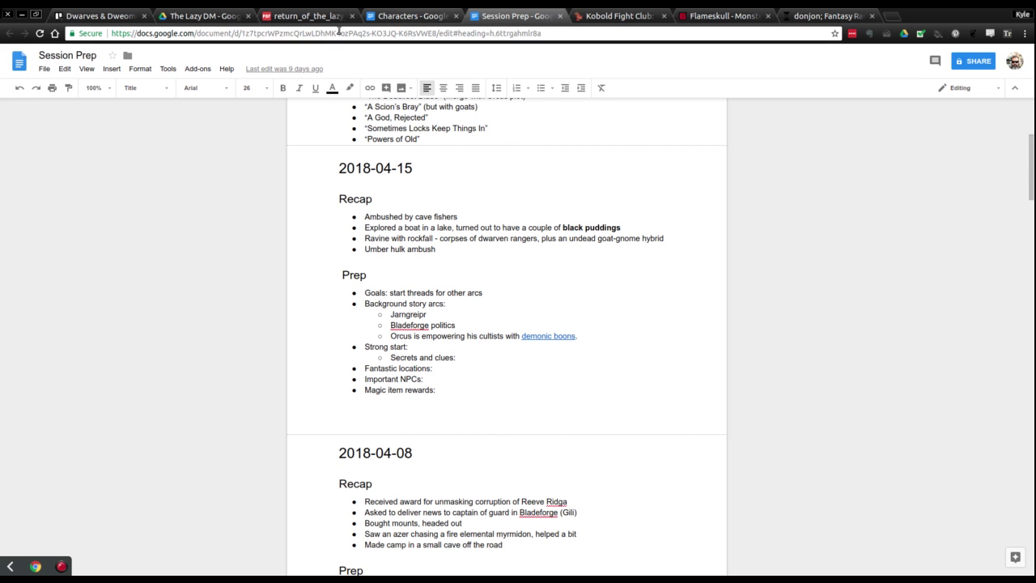
pyautogui.click(97, 15)
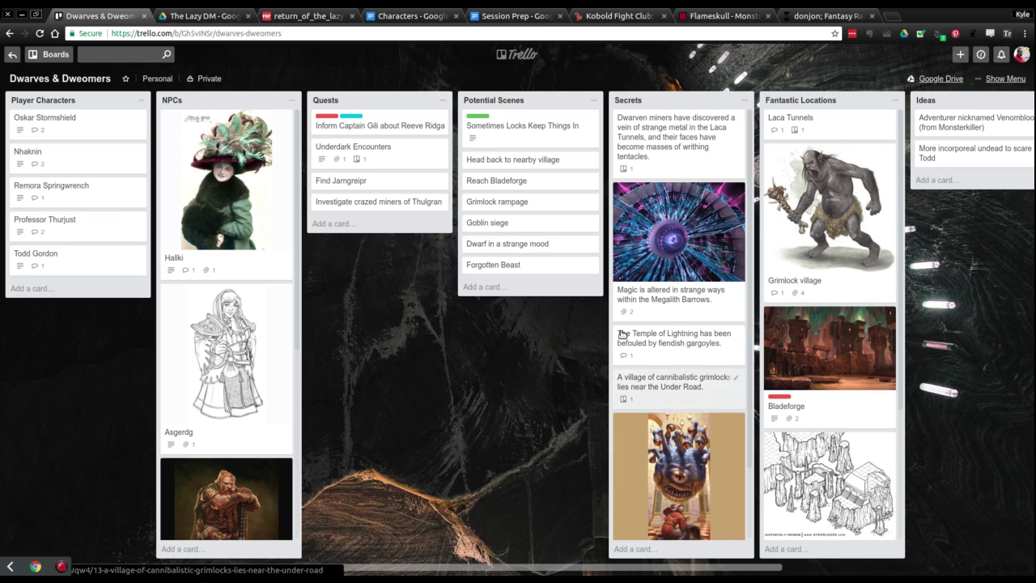
pyautogui.click(526, 159)
pyautogui.click(391, 171)
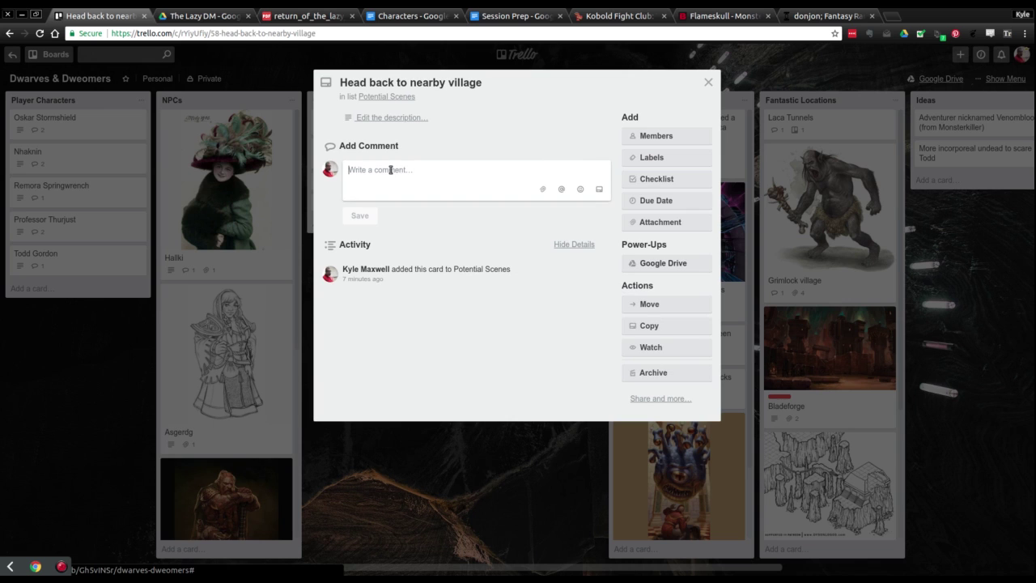
pyautogui.hotkey('ctrl', 'v')
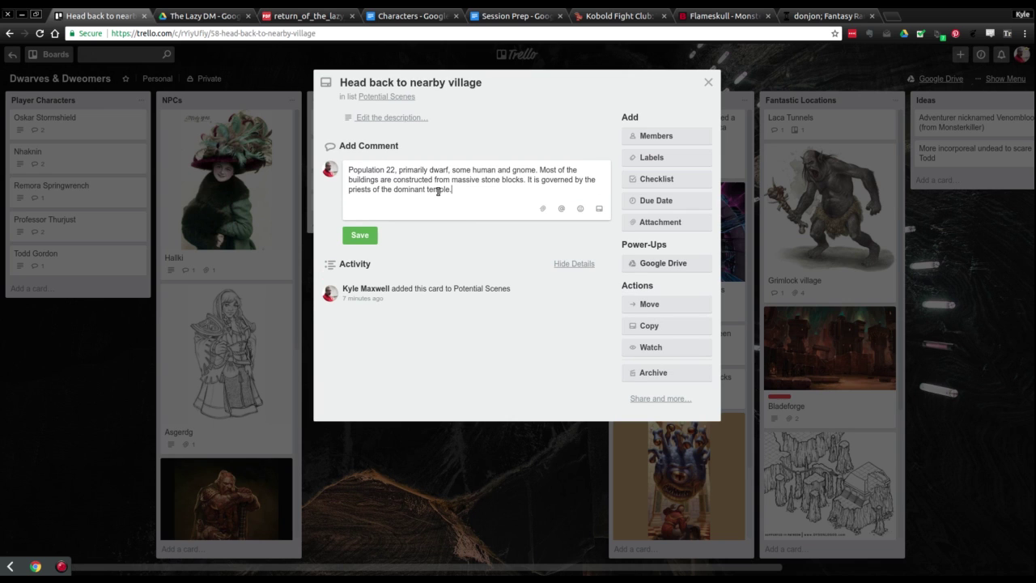
# Put the village name "Thurljarn," before the pasted description and set the population to 100
pyautogui.write('Th')
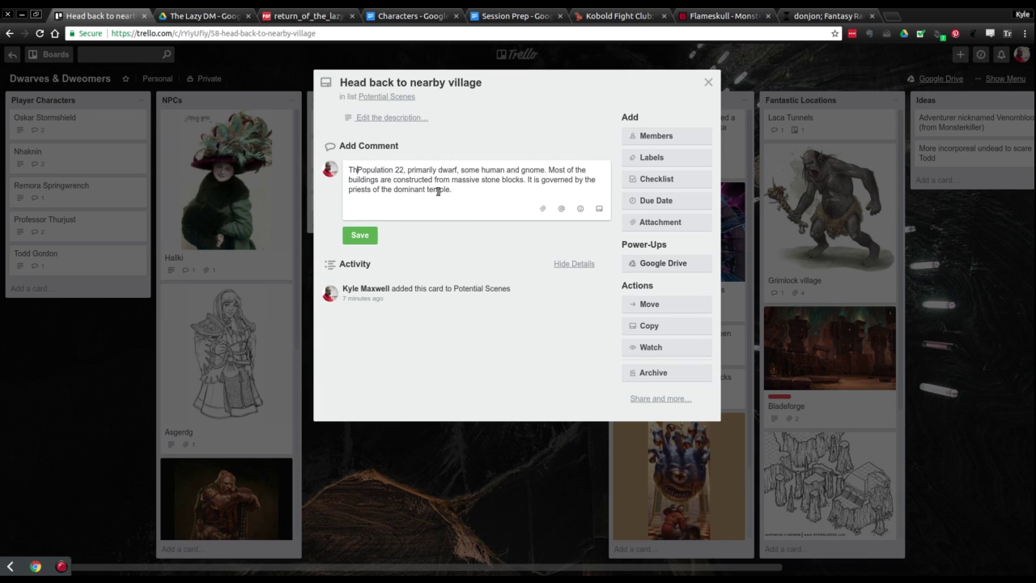
pyautogui.write('r')
pyautogui.write('ur')
pyautogui.write('jam, ')
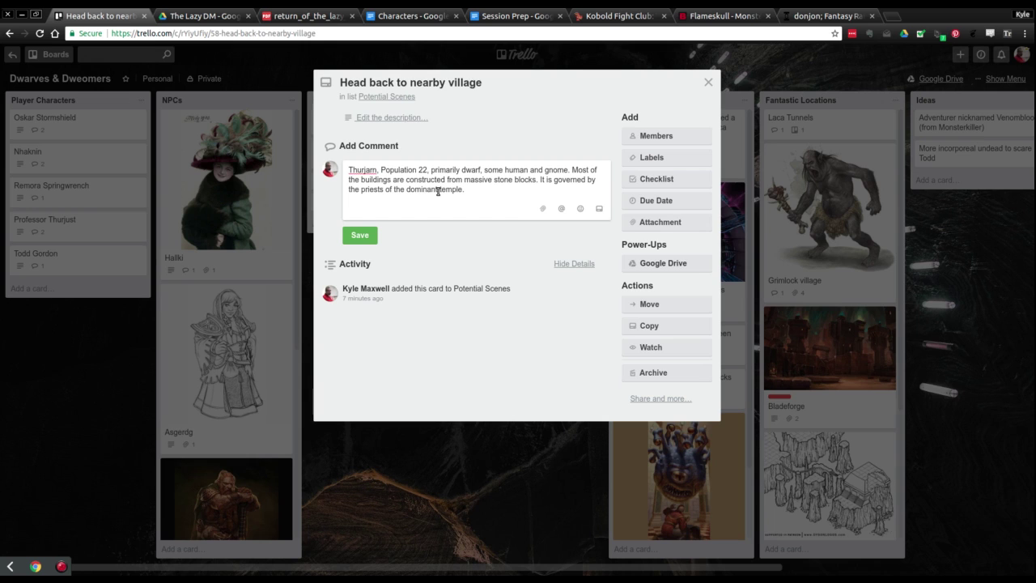
pyautogui.write('l')
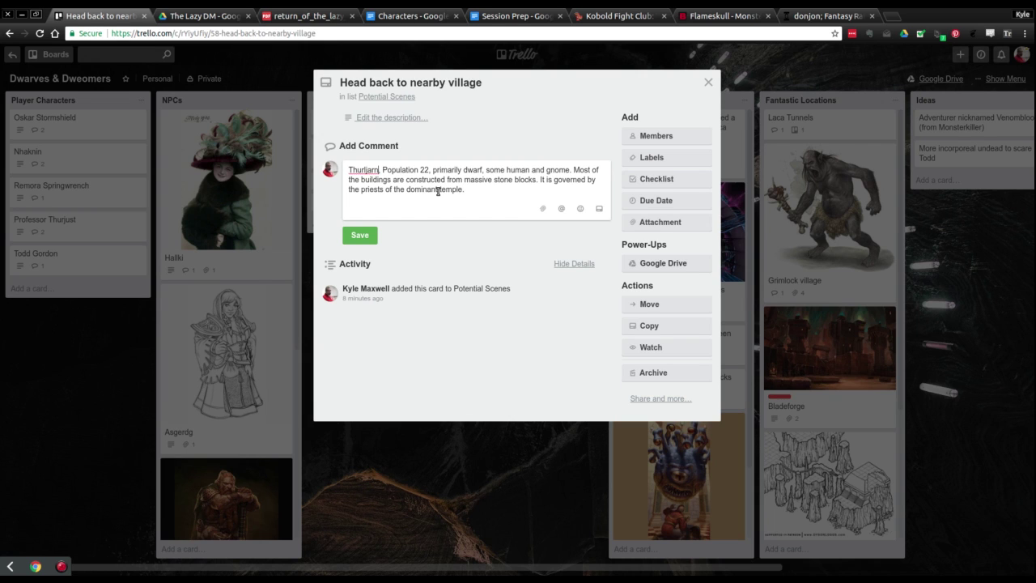
pyautogui.press('BackSpace')
pyautogui.press('BackSpace')
pyautogui.press('BackSpace')
pyautogui.write('100')
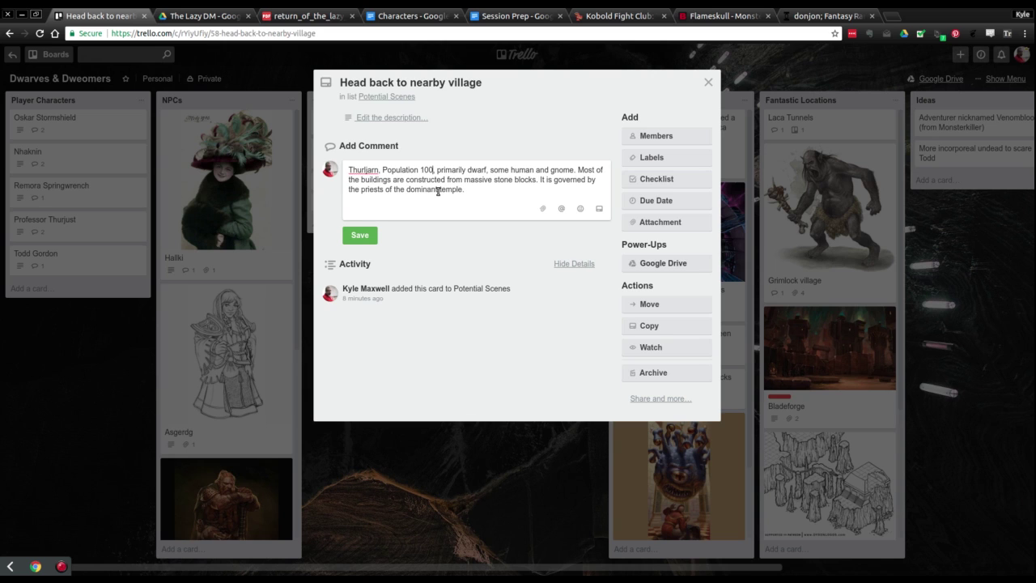
# Reword the draft comment to "estimated population" and "governed by the priests of Odin.", save it and close the card
pyautogui.write('estimated')
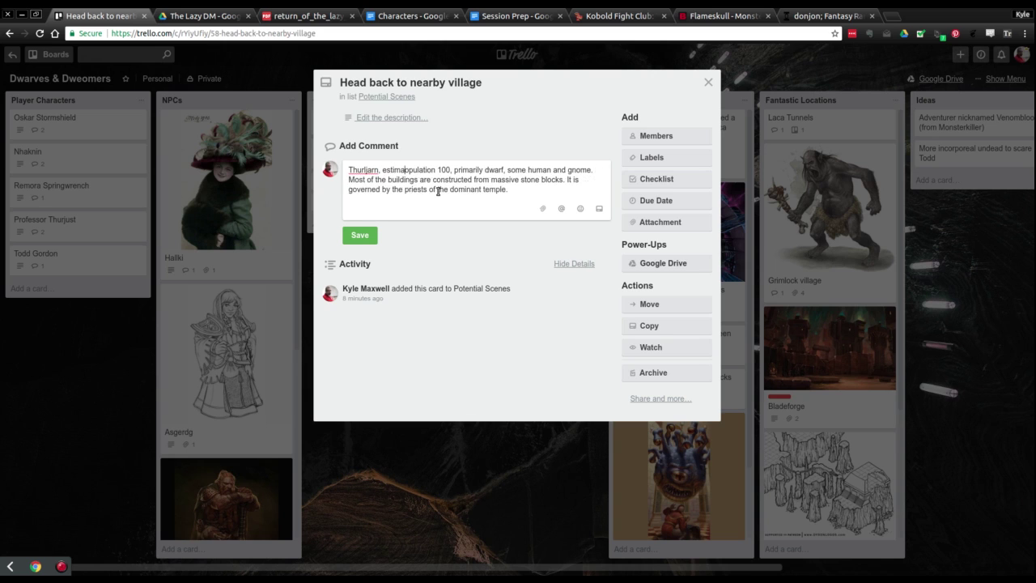
pyautogui.press('Delete')
pyautogui.write('po')
pyautogui.press('Down')
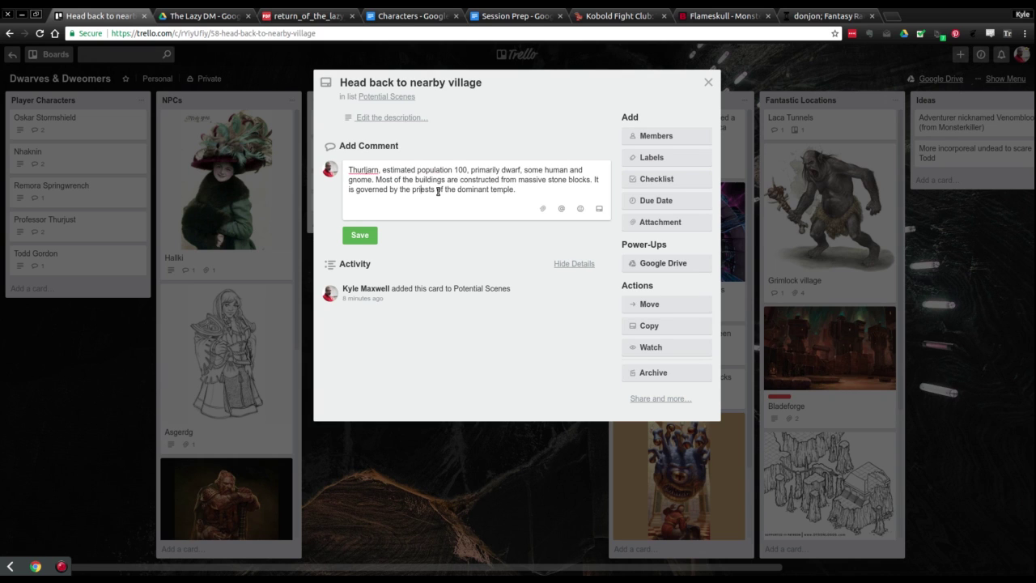
pyautogui.hotkey('ctrl', 'BackSpace')
pyautogui.hotkey('ctrl', 'BackSpace')
pyautogui.hotkey('ctrl', 'BackSpace')
pyautogui.write('Odin.')
pyautogui.rightClick(359, 243)
pyautogui.click(359, 240)
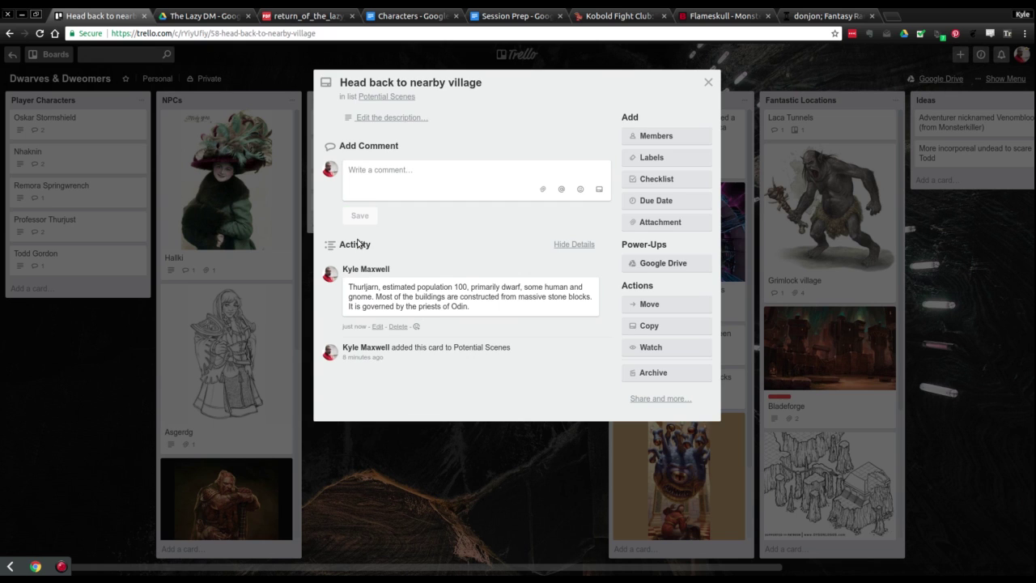
pyautogui.click(708, 83)
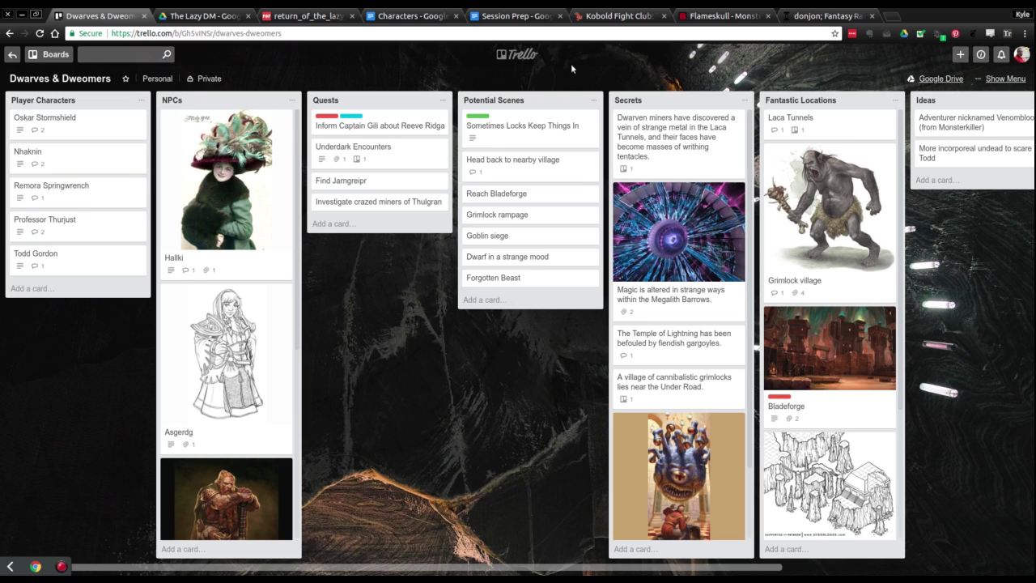
# Read the description of the "Sometimes Locks Keep Things In" scene card
pyautogui.click(534, 131)
pyautogui.scroll(-1, 507, 432)
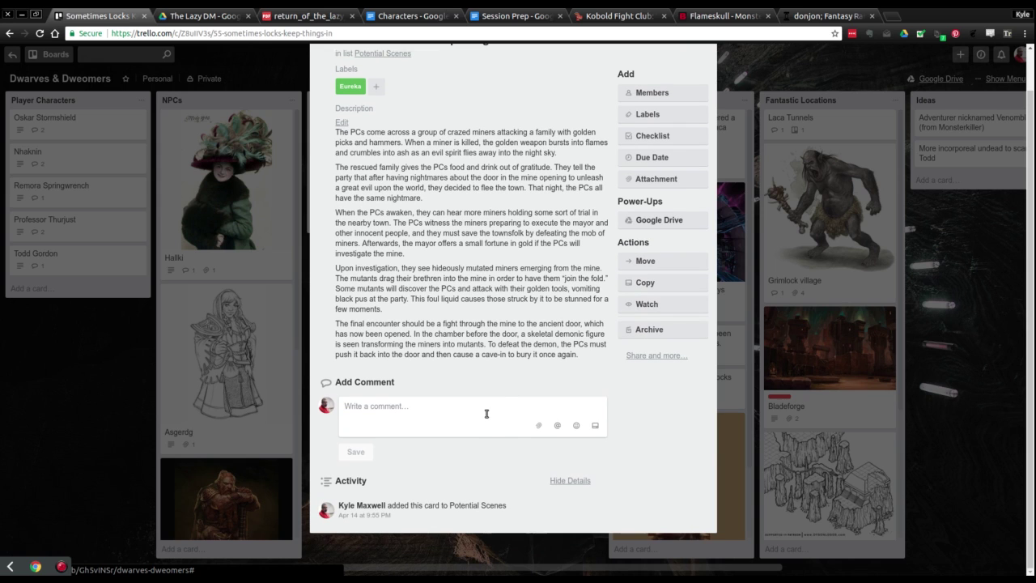
pyautogui.click(761, 73)
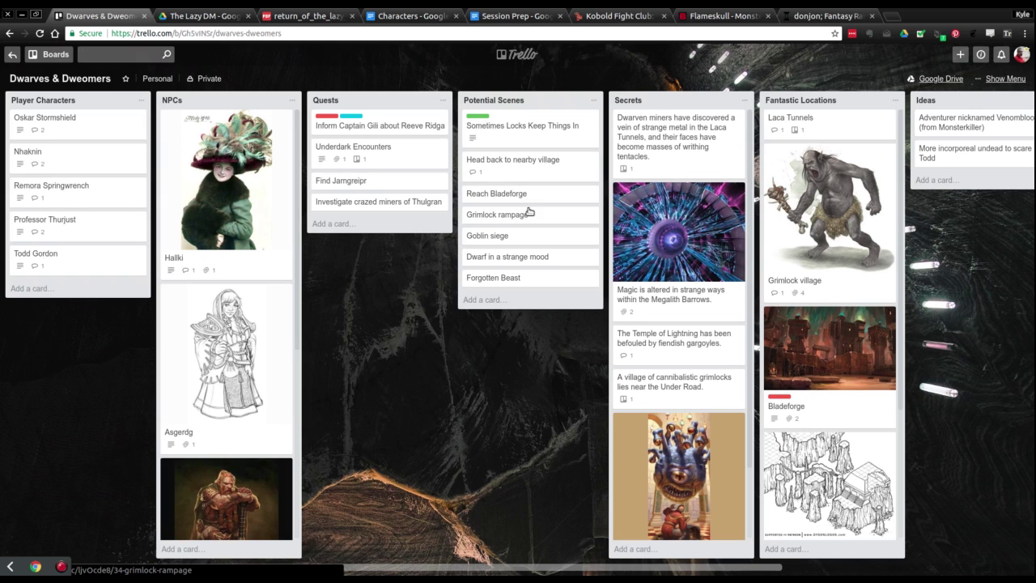
# Take the village name from the crazed miners quest card and change the name in the nearby village comment to Thulgran
pyautogui.click(407, 208)
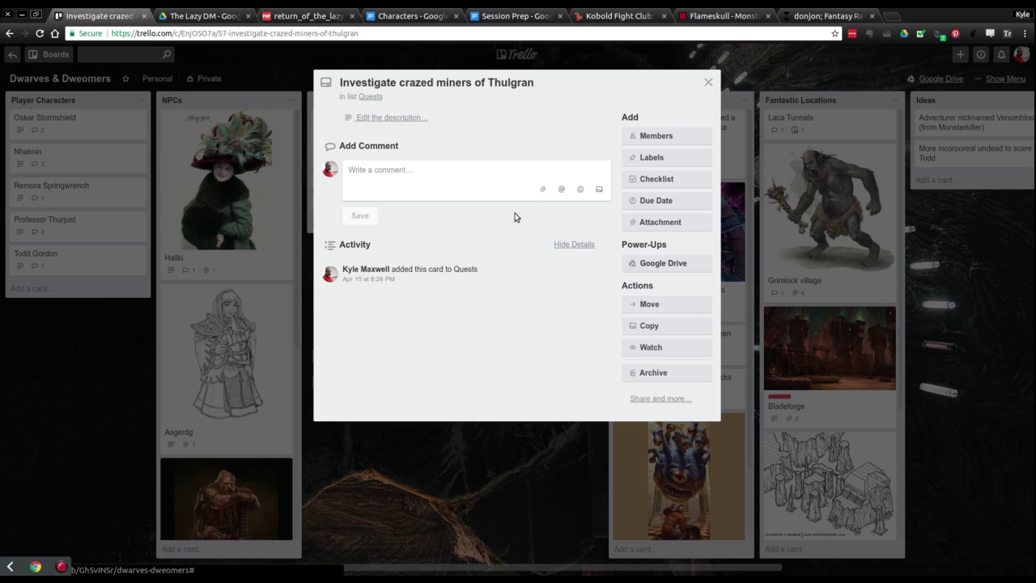
pyautogui.click(536, 83)
pyautogui.moveTo(536, 83); pyautogui.dragTo(490, 85)
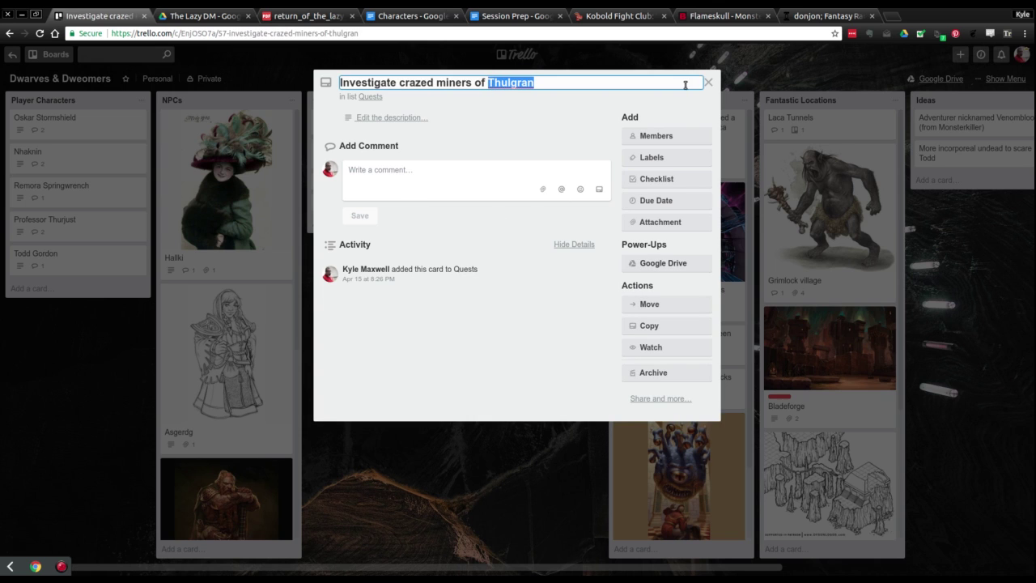
pyautogui.click(708, 82)
pyautogui.click(494, 220)
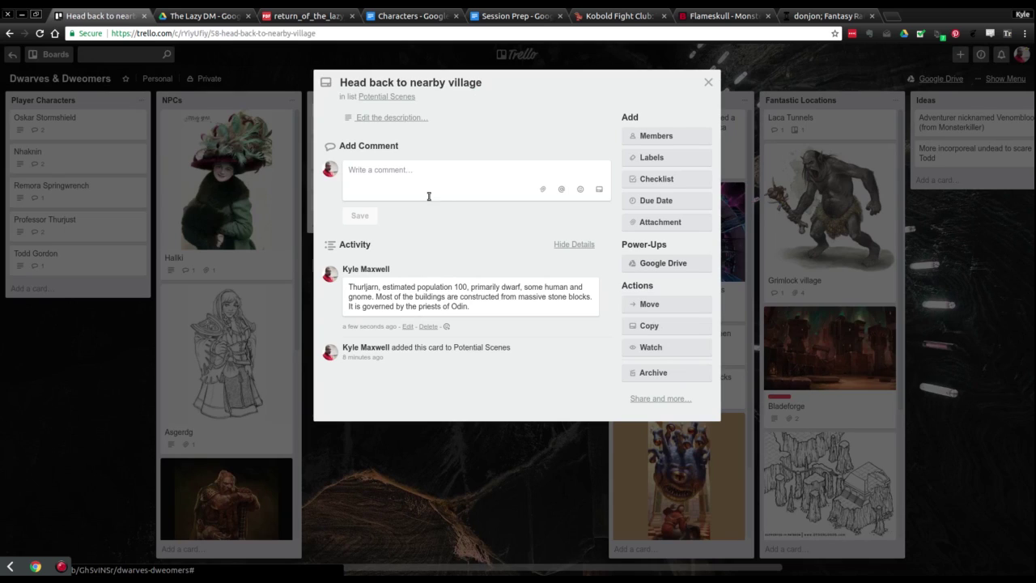
pyautogui.doubleClick(365, 289)
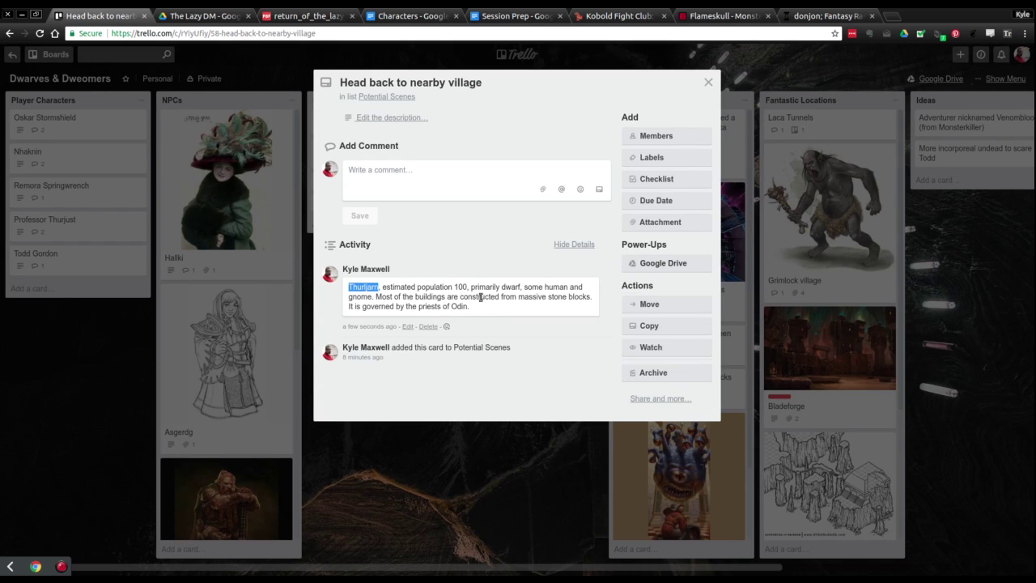
pyautogui.click(407, 327)
pyautogui.doubleClick(372, 290)
pyautogui.write('Thulgran')
pyautogui.click(361, 354)
pyautogui.click(708, 82)
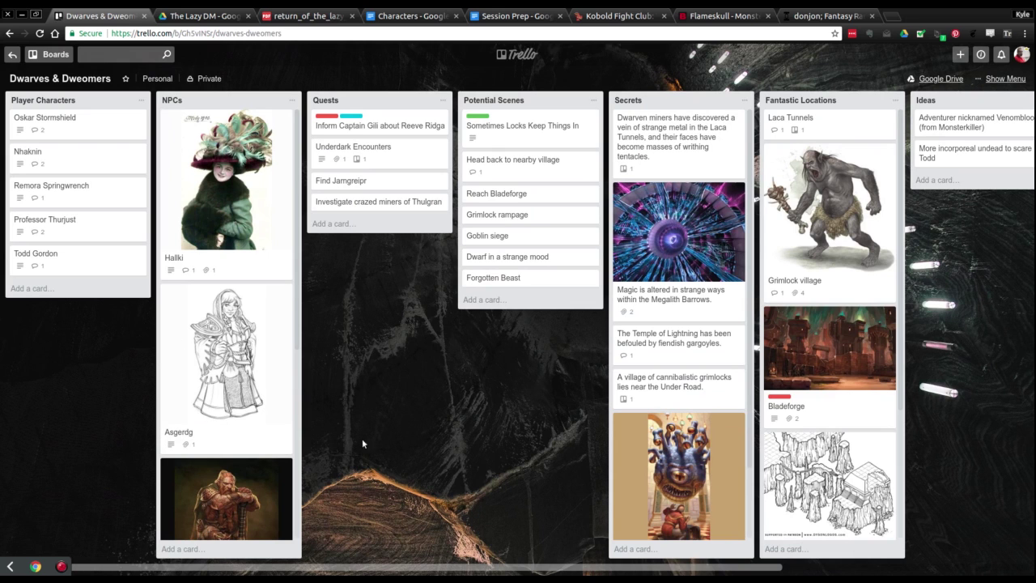
# Check the remaining preparation steps in the Lazy Dungeon Master's checklist PDF and return to the Trello board
pyautogui.scroll(-3, 248, 300)
pyautogui.scroll(3, 247, 301)
pyautogui.click(310, 17)
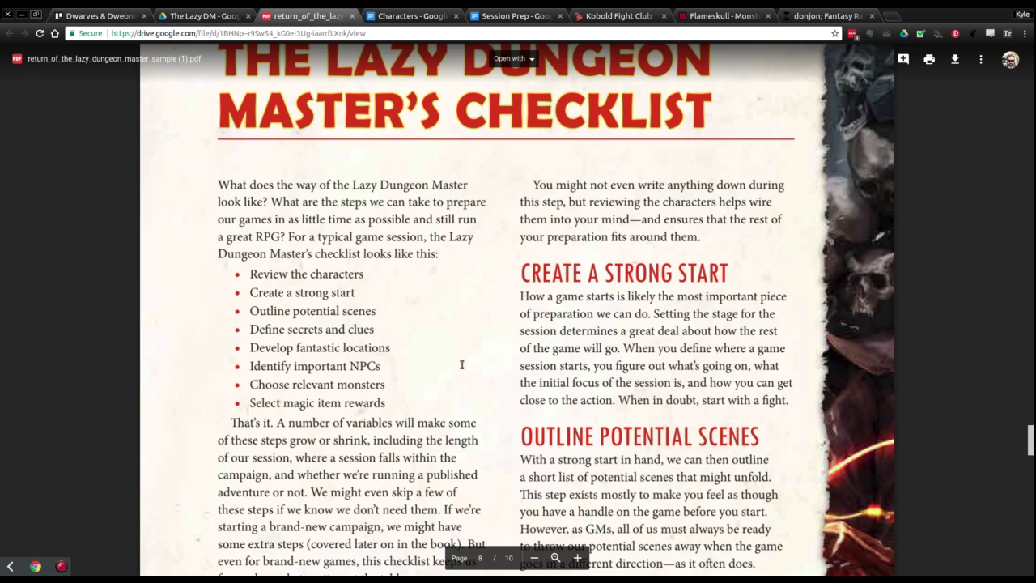
pyautogui.click(97, 16)
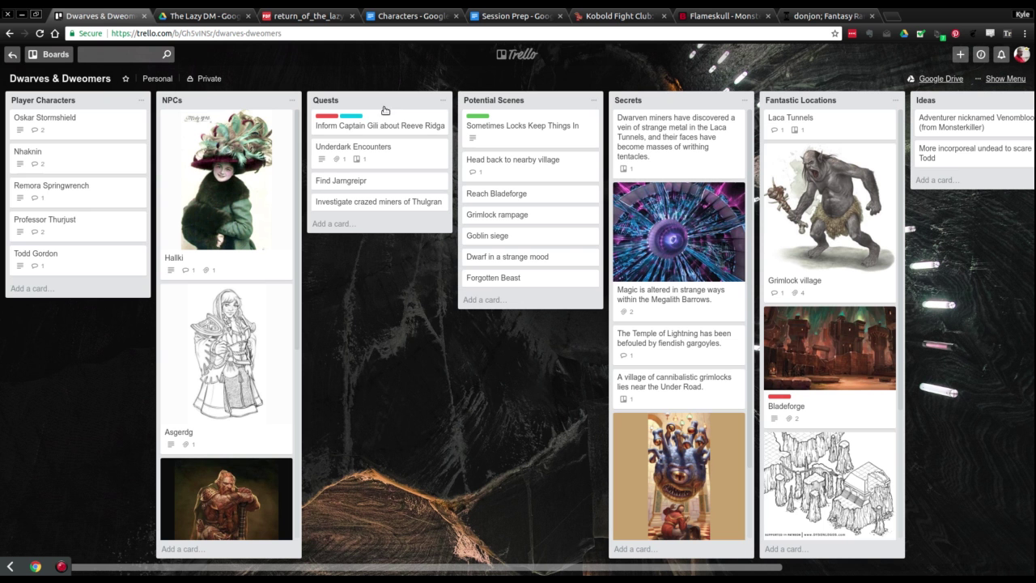
# Change the ending of the Dwarven miners secret's title to "and it has driven them insane."
pyautogui.click(713, 147)
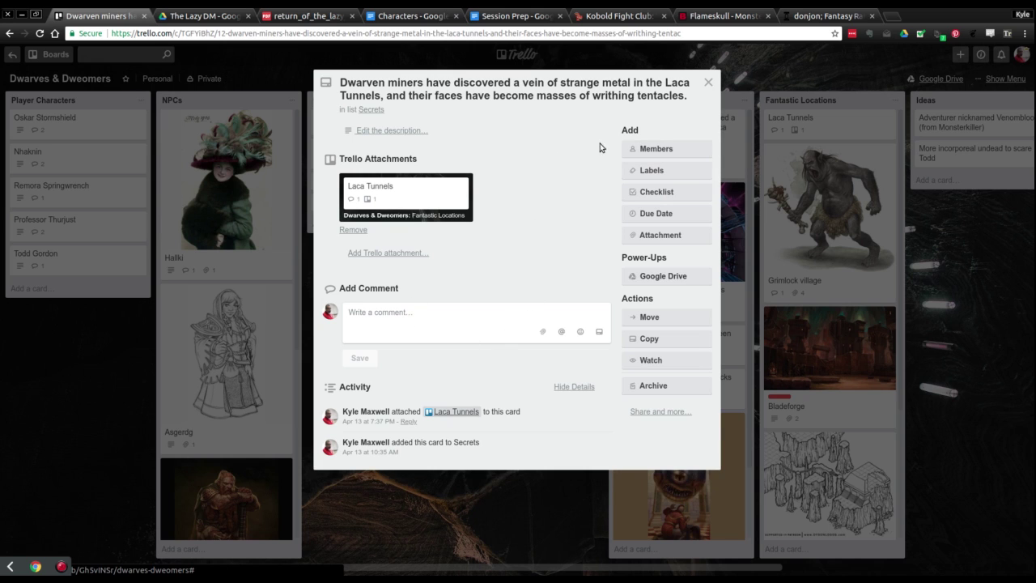
pyautogui.click(377, 129)
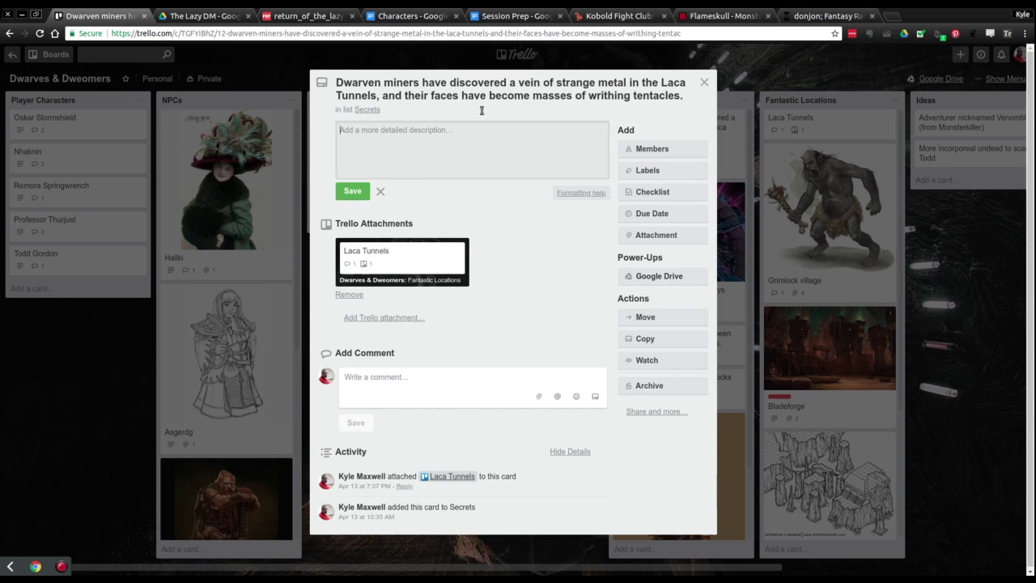
pyautogui.click(598, 89)
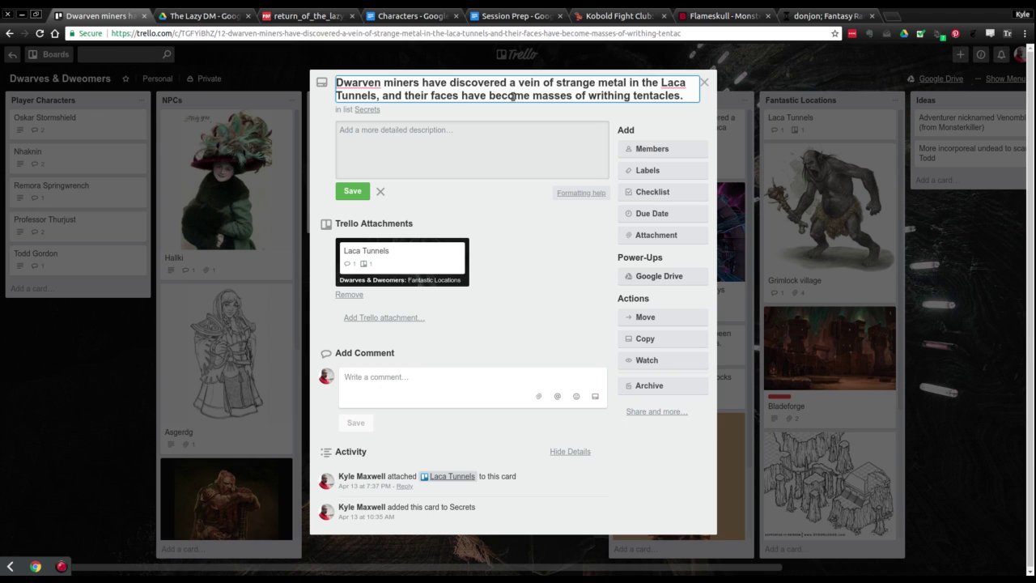
pyautogui.moveTo(407, 96); pyautogui.dragTo(680, 96)
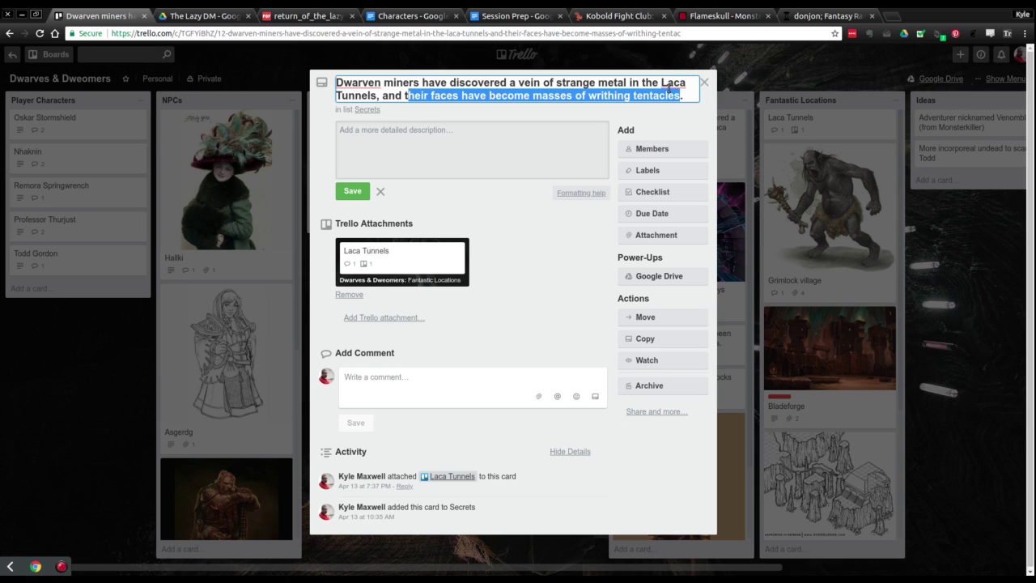
pyautogui.press('BackSpace')
pyautogui.press('BackSpace')
pyautogui.write('it has driv')
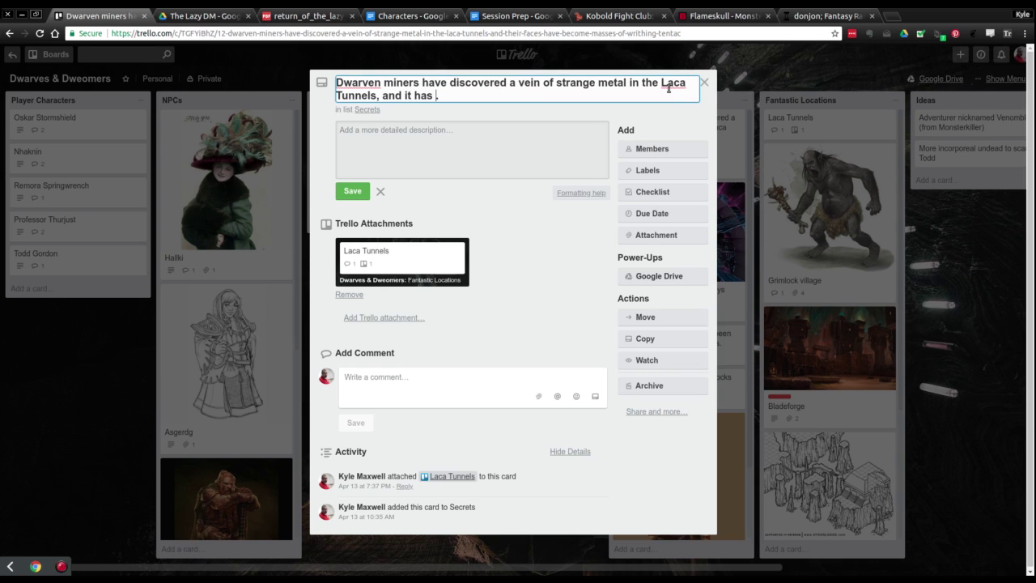
pyautogui.write('en them insane.')
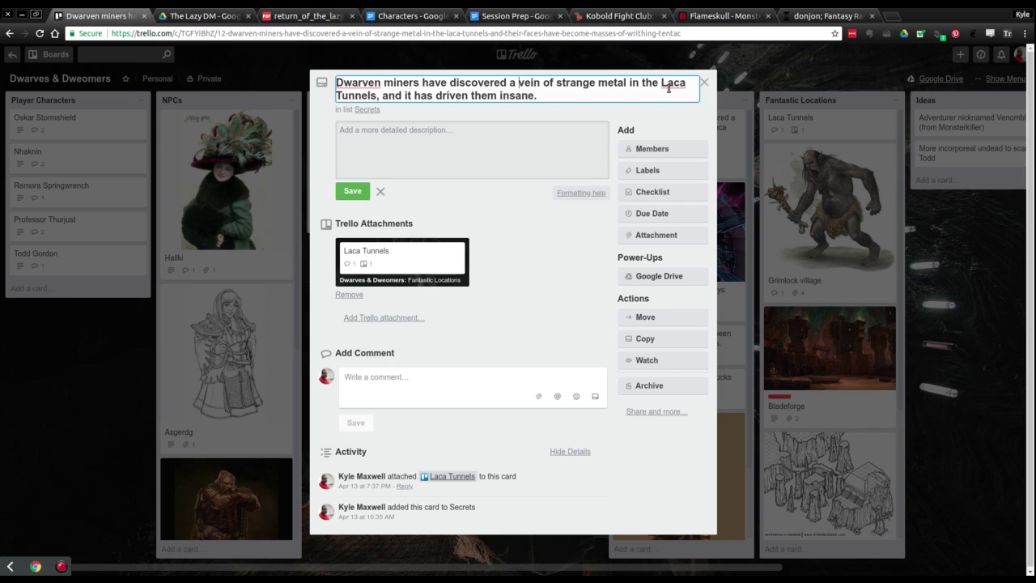
# Replace "vein of strange metal" in the Dwarven miners secret's title with "necromantic altar"
pyautogui.hotkey('ctrl', 'shift', 'Right')
pyautogui.hotkey('ctrl', 'shift', 'Right')
pyautogui.hotkey('ctrl', 'shift', 'Right')
pyautogui.hotkey('ctrl', 'shift', 'Right')
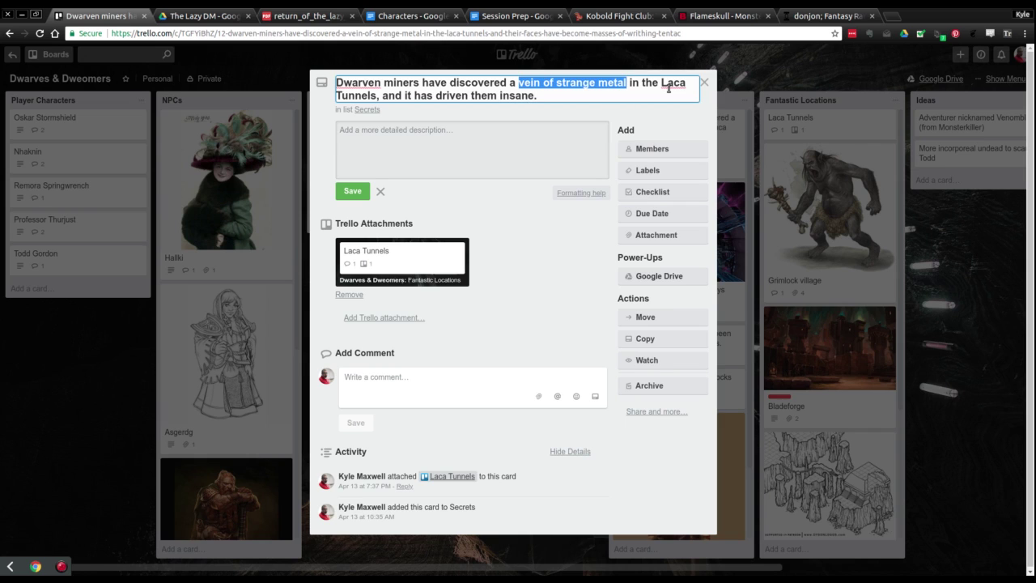
pyautogui.press('BackSpace')
pyautogui.write('necromantic')
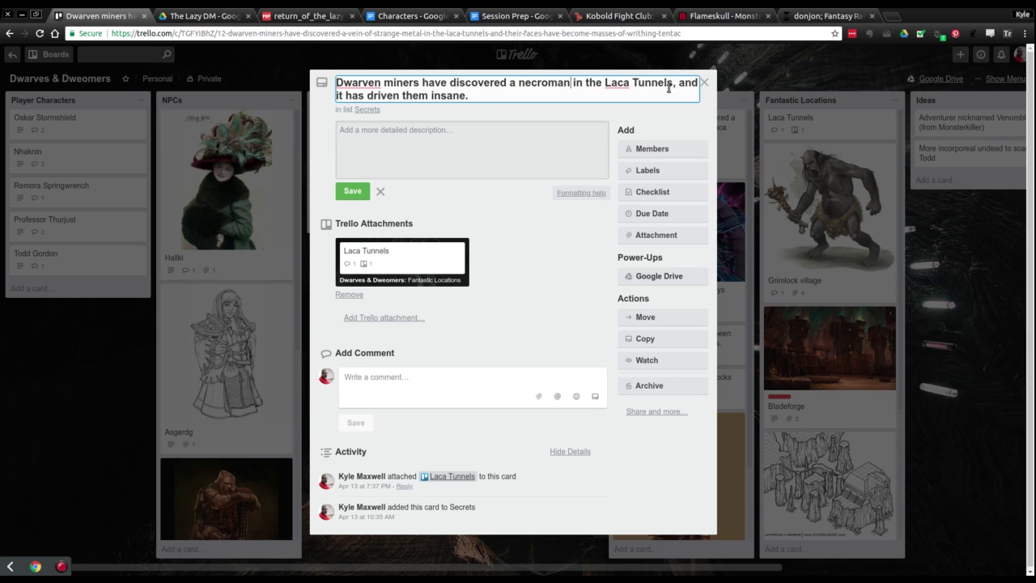
pyautogui.write(' a')
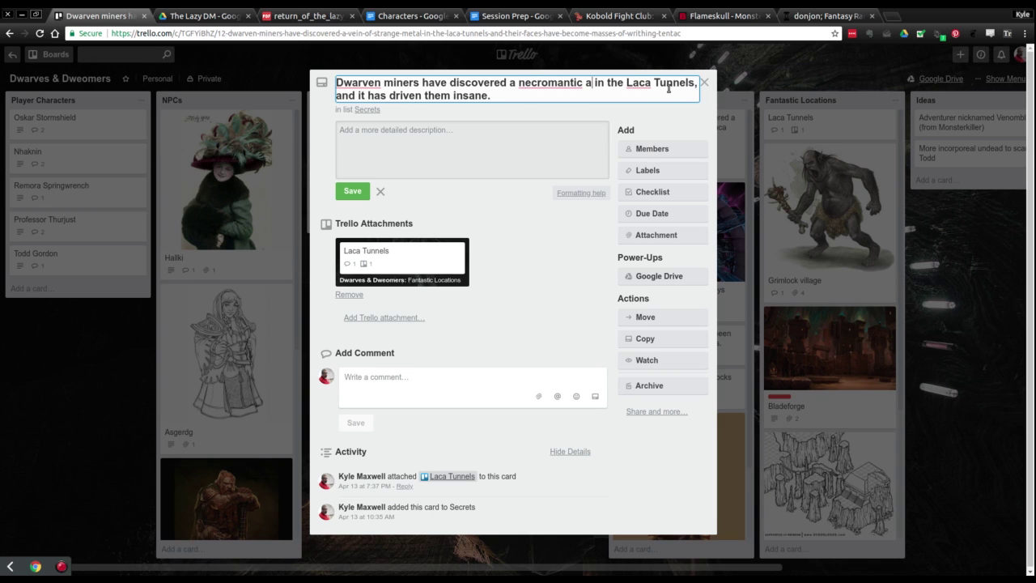
pyautogui.write('ltar')
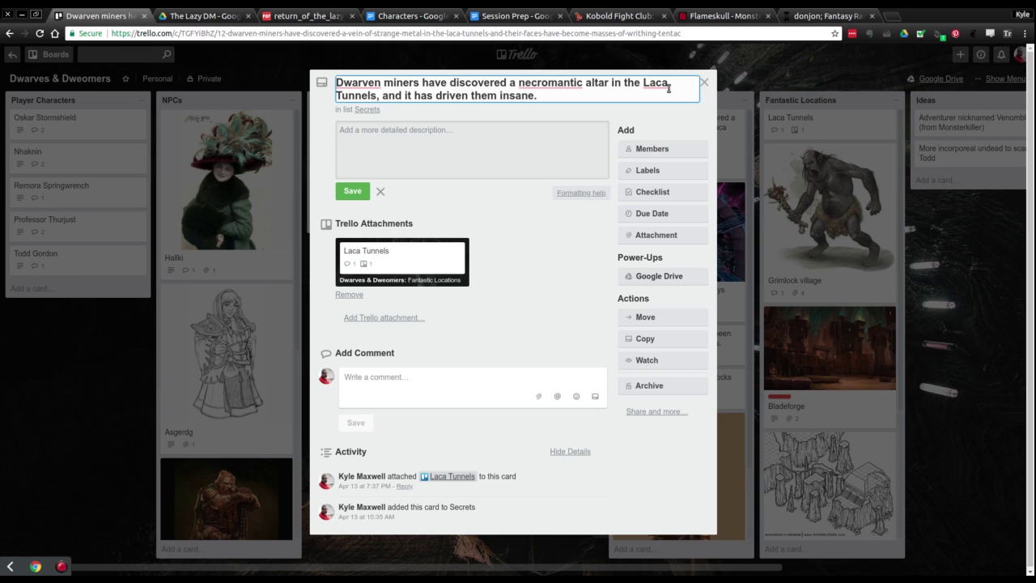
# Save the edits on the Dwarven miners secret card and close it
pyautogui.click(352, 191)
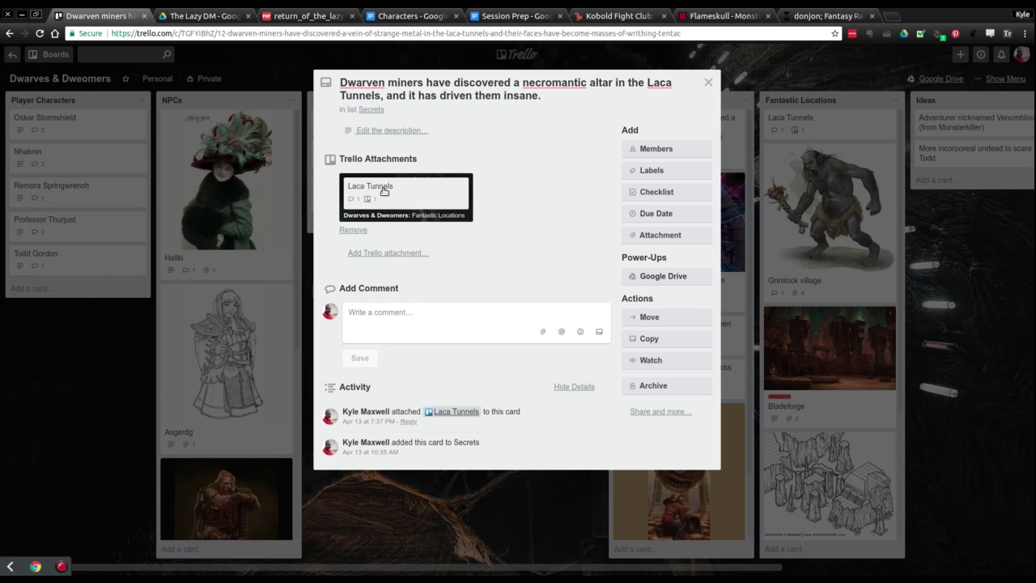
pyautogui.click(705, 79)
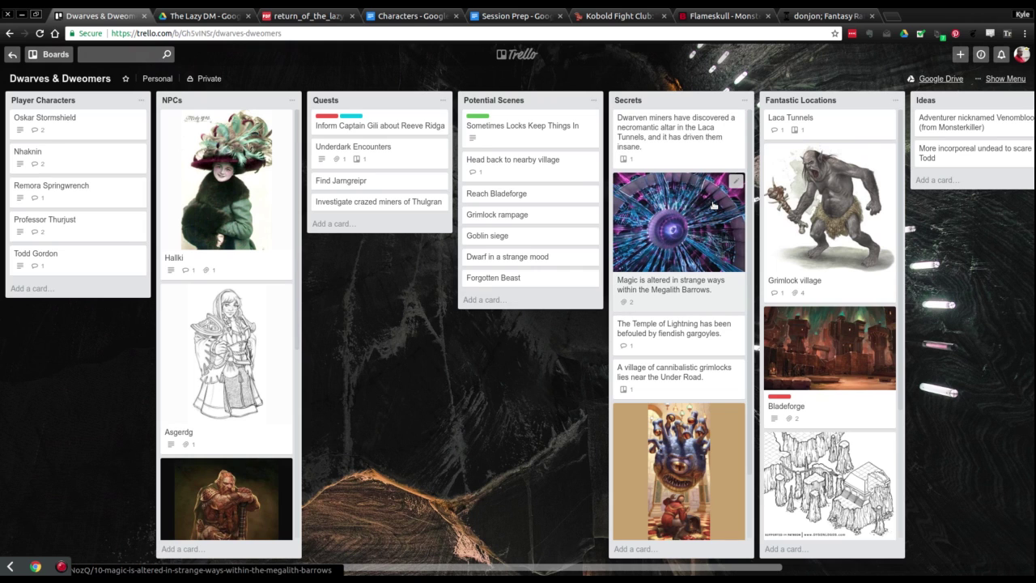
pyautogui.moveTo(734, 185)
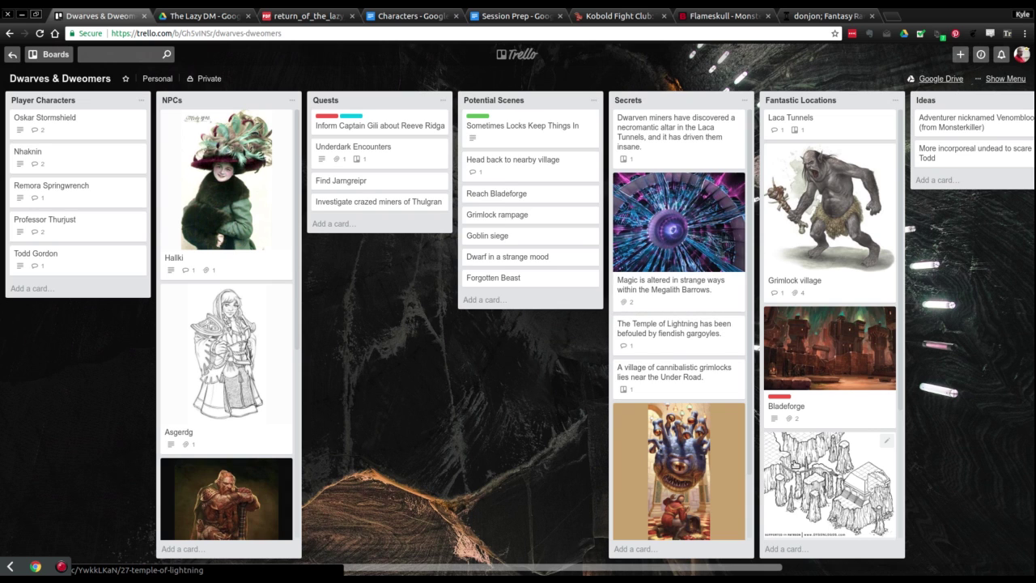
# Review the Temple of Lightning location card, including its attached map and activity, and close it
pyautogui.click(794, 460)
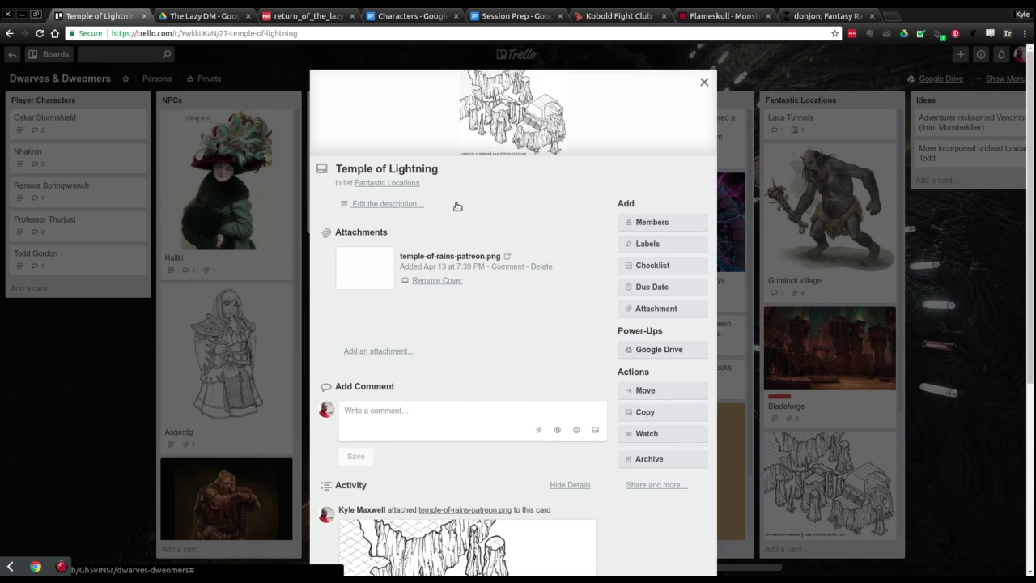
pyautogui.scroll(-3, 484, 331)
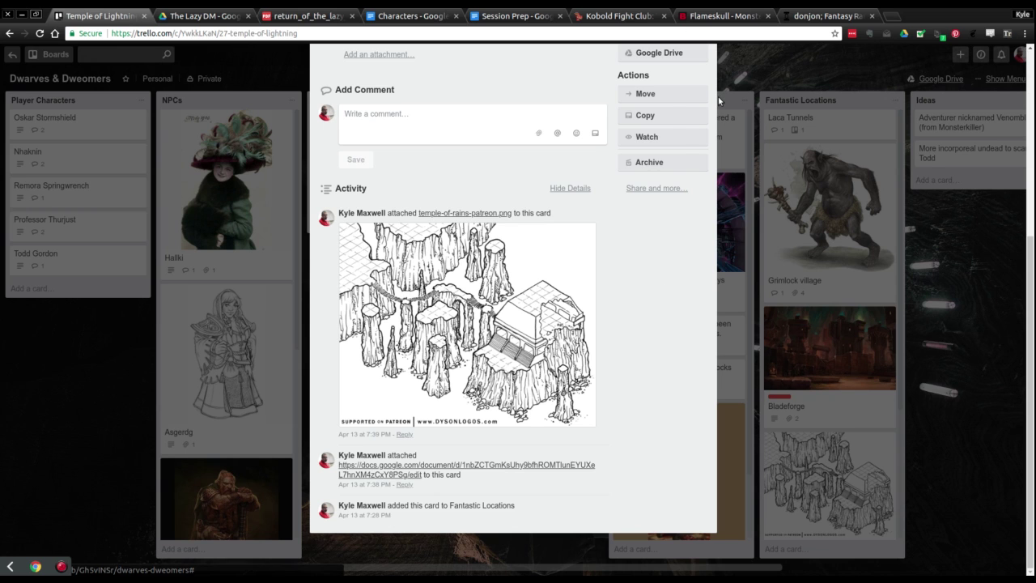
pyautogui.scroll(3, 707, 67)
pyautogui.scroll(3, 707, 67)
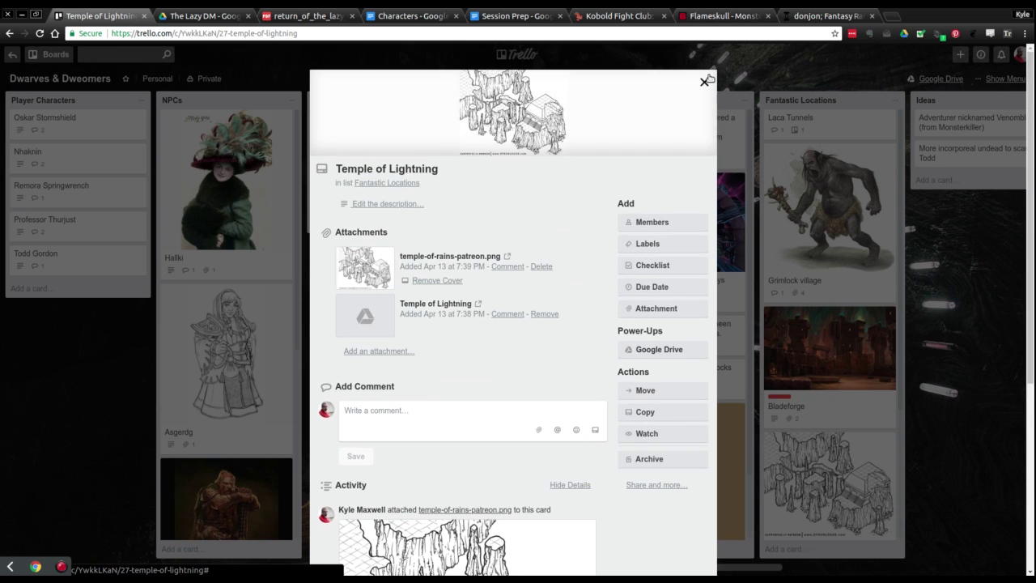
pyautogui.click(707, 79)
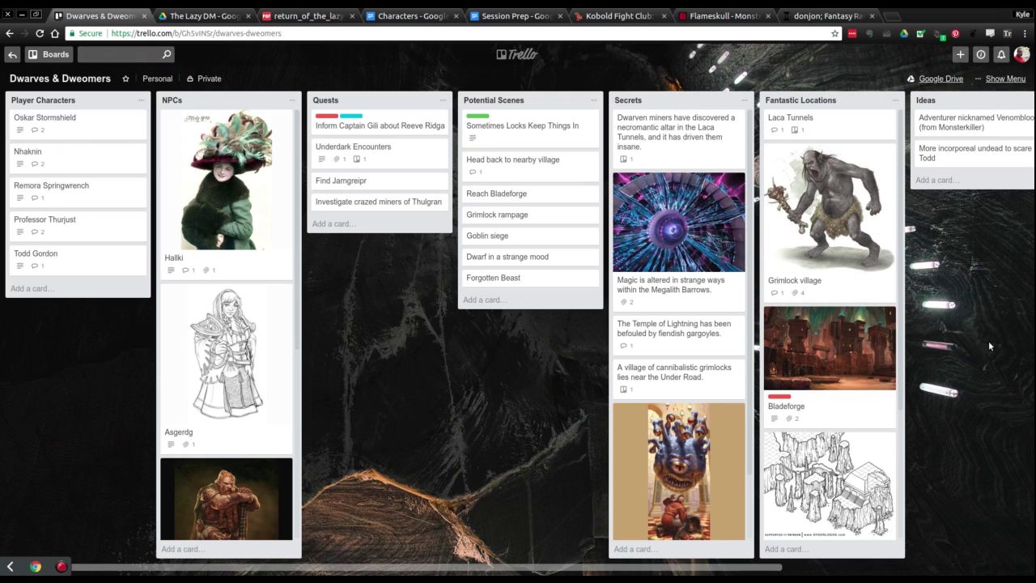
# Look through the cards in the Fantastic Locations and Secrets lists to compare the secrets with the locations
pyautogui.scroll(-1, 854, 344)
pyautogui.scroll(-3, 854, 343)
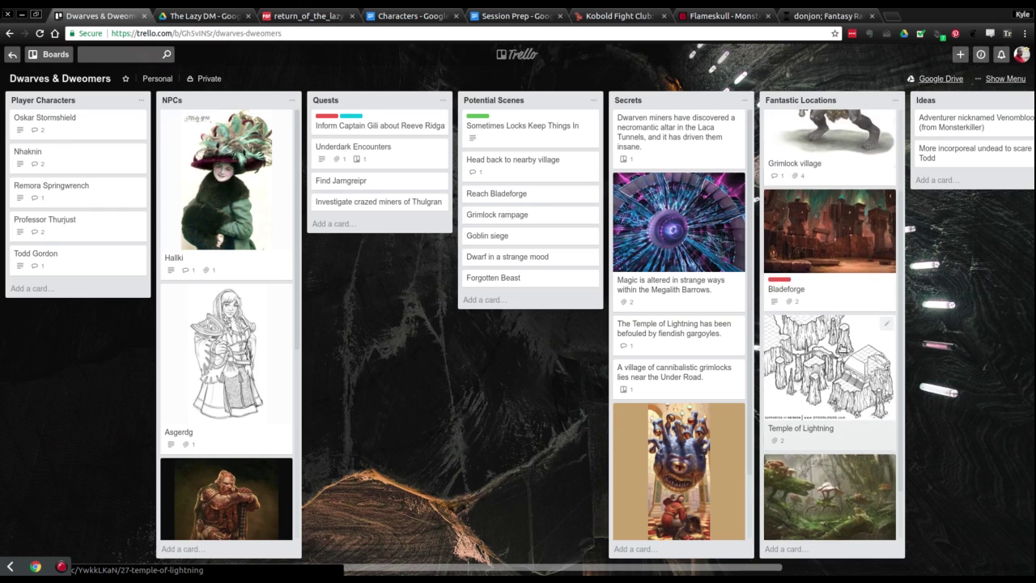
pyautogui.scroll(1, 761, 417)
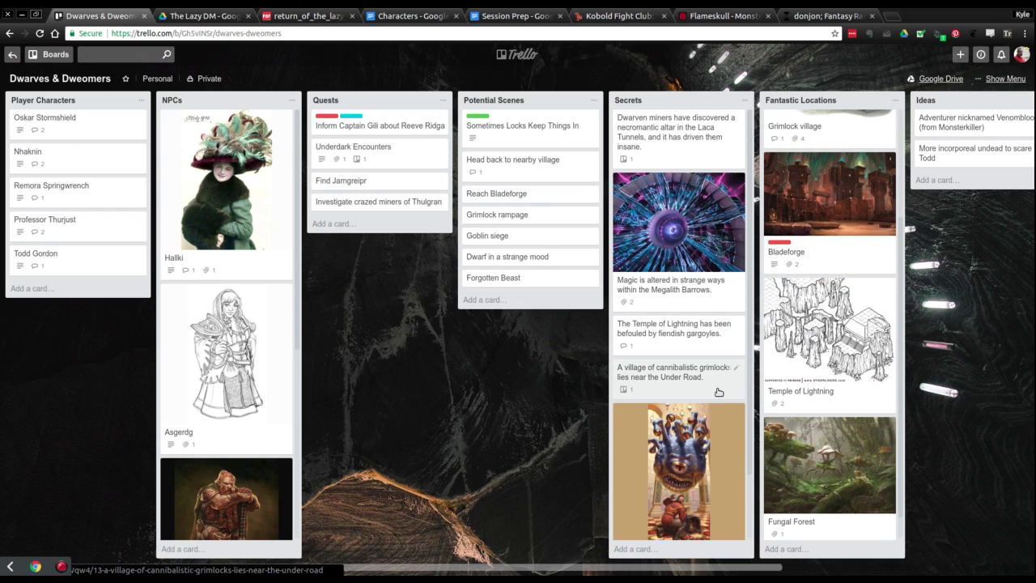
pyautogui.scroll(-2, 710, 394)
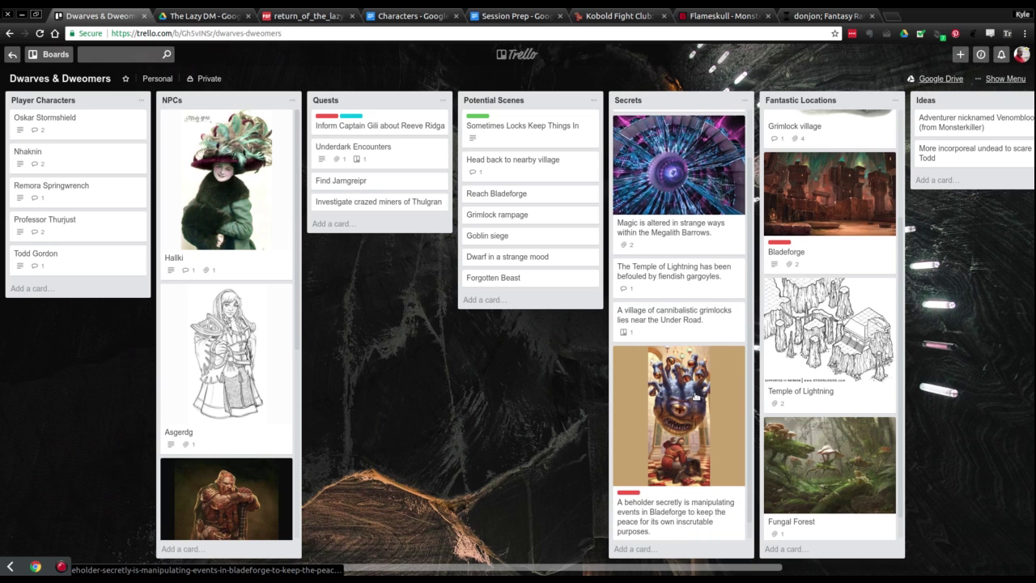
pyautogui.scroll(2, 695, 395)
pyautogui.scroll(4, 846, 341)
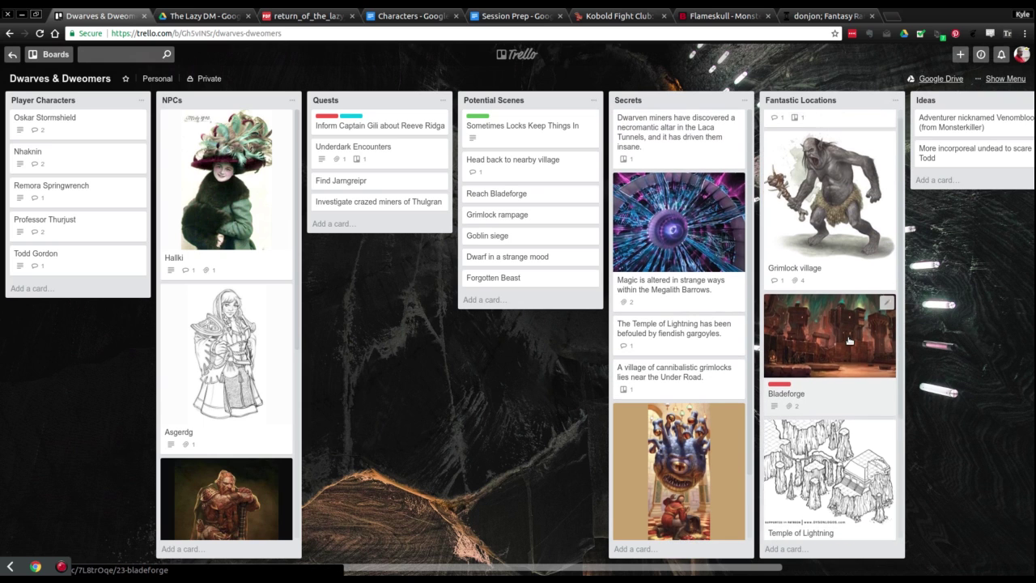
pyautogui.scroll(1, 849, 341)
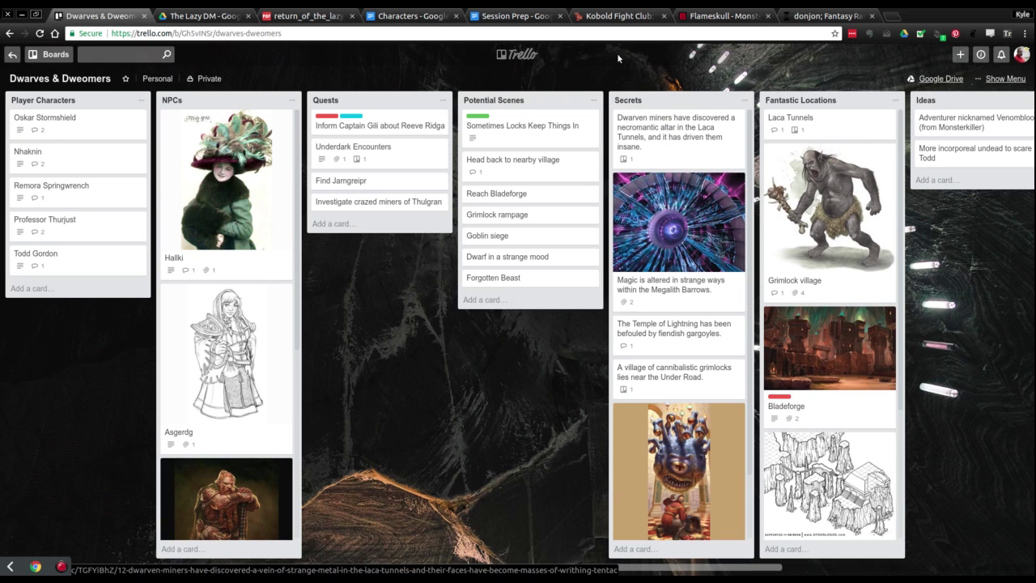
# Search the web for a D&D rumor generator and open donjon's Random Inn and Tavern Generator
pyautogui.click(822, 11)
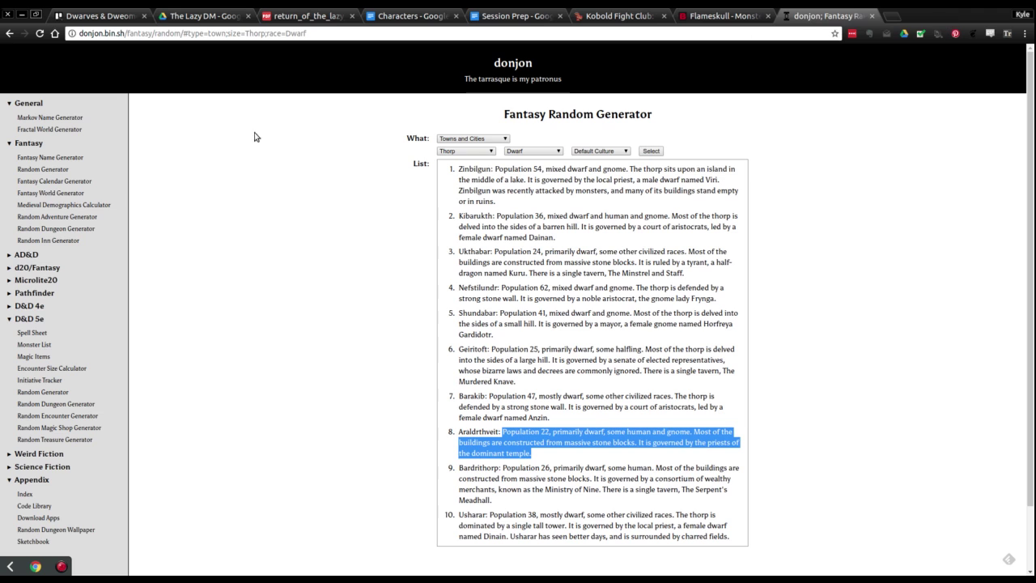
pyautogui.hotkey('ctrl', 't')
pyautogui.write('d&d rumors')
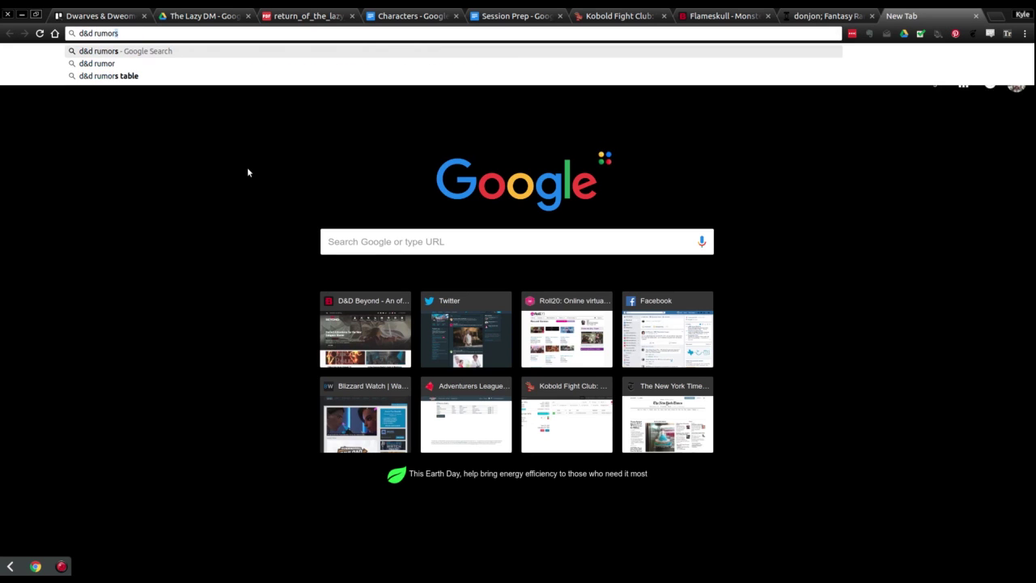
pyautogui.press('BackSpace')
pyautogui.write('g')
pyautogui.press('Down')
pyautogui.press('Return')
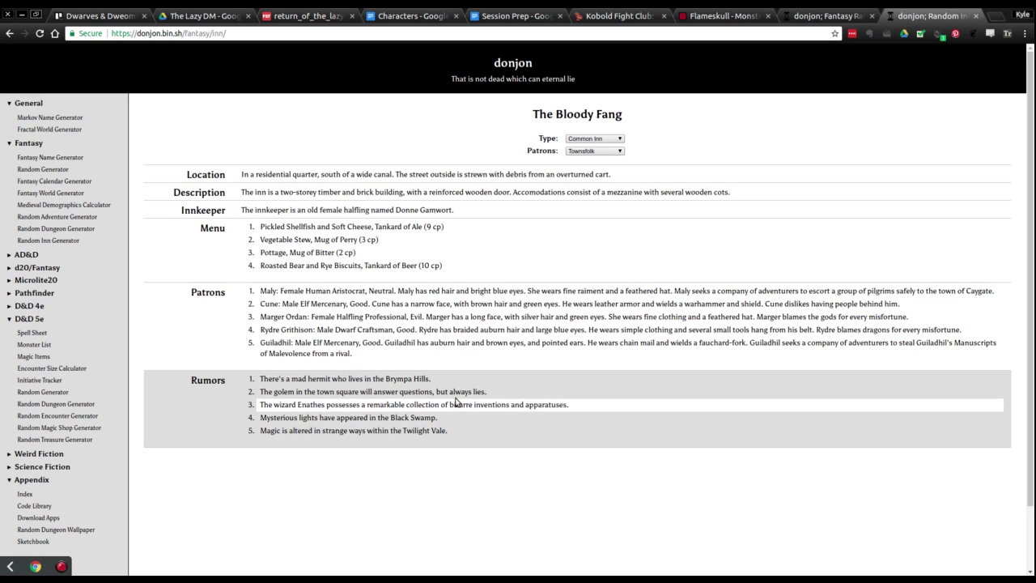
# Copy the rumor about the wizard Enathes's bizarre inventions and add it as a card in Trello's Secrets list
pyautogui.tripleClick(455, 402)
pyautogui.hotkey('ctrl', 'c')
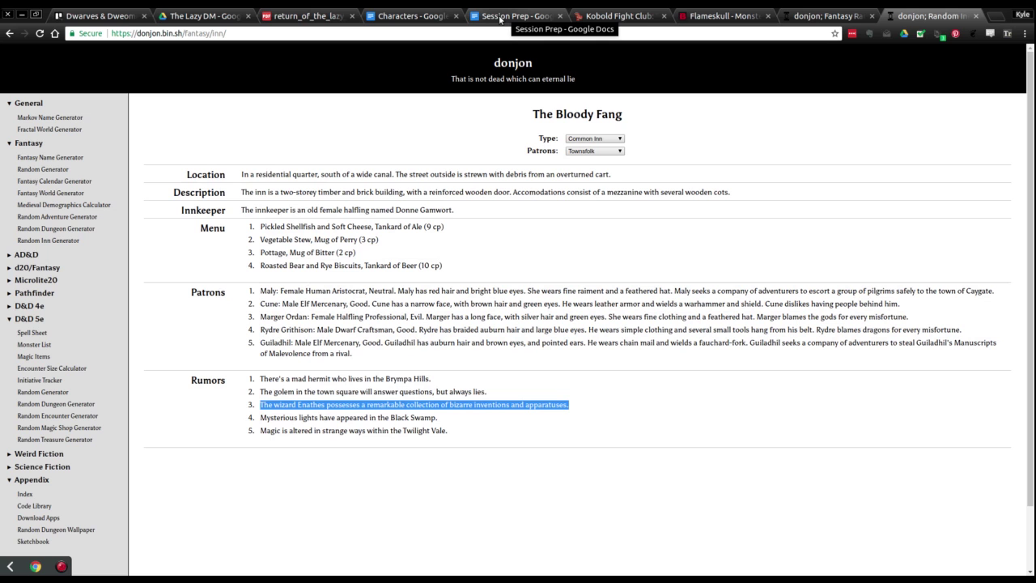
pyautogui.click(119, 18)
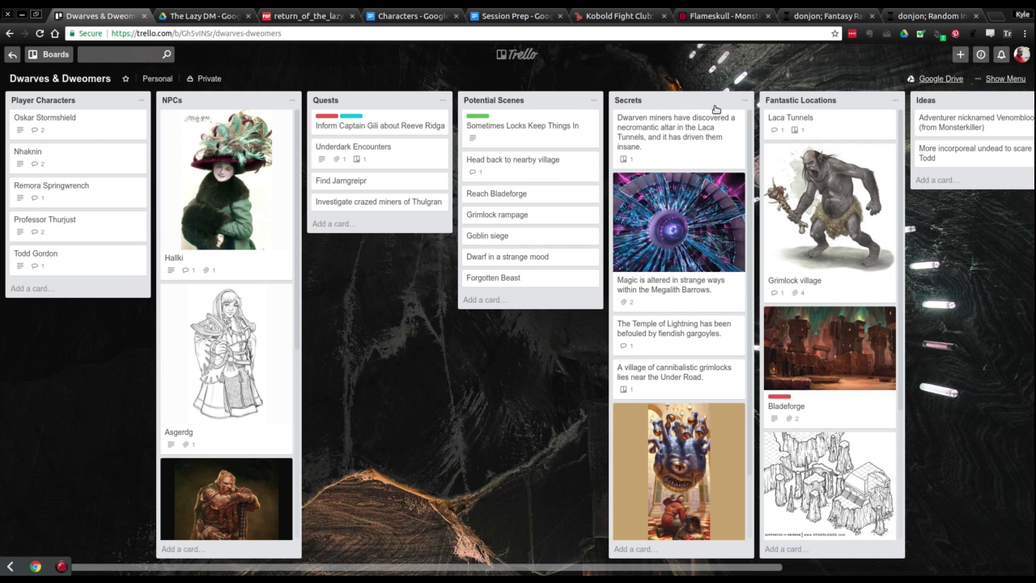
pyautogui.click(664, 549)
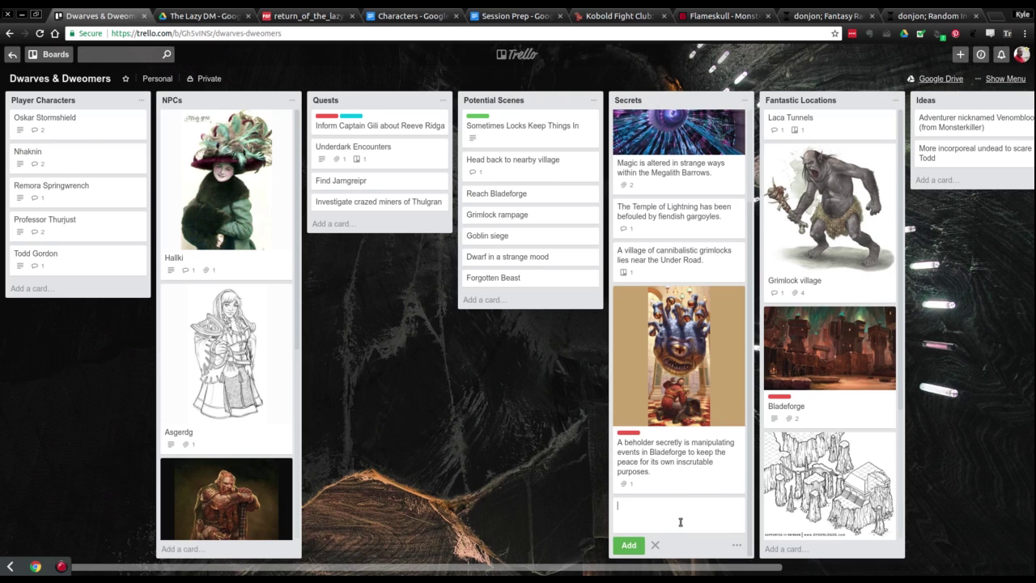
pyautogui.hotkey('ctrl', 'v')
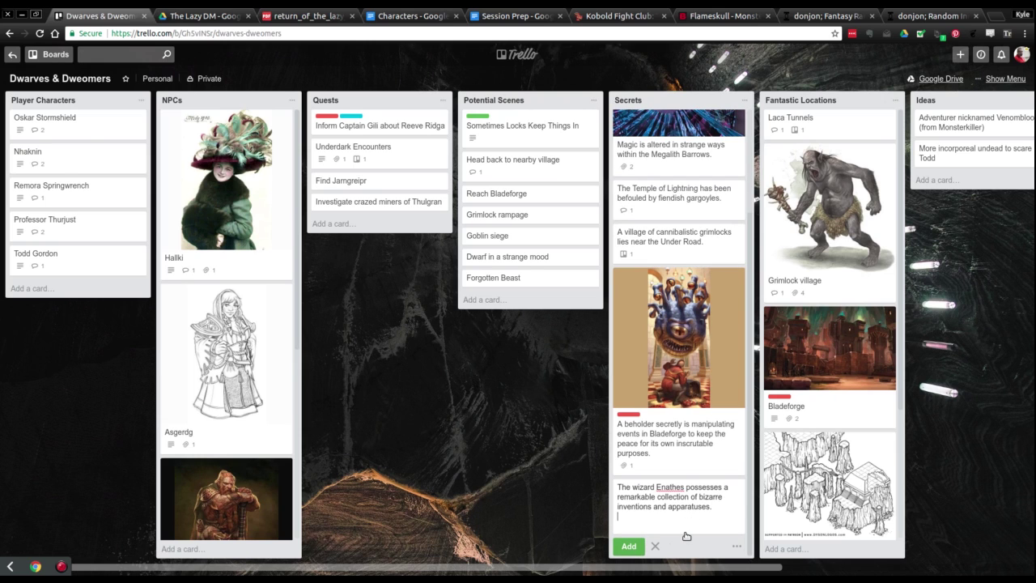
pyautogui.click(629, 546)
# Return to donjon's inn generator and generate a Poor Inn with Townsfolk patrons for a new set of rumors
pyautogui.click(936, 18)
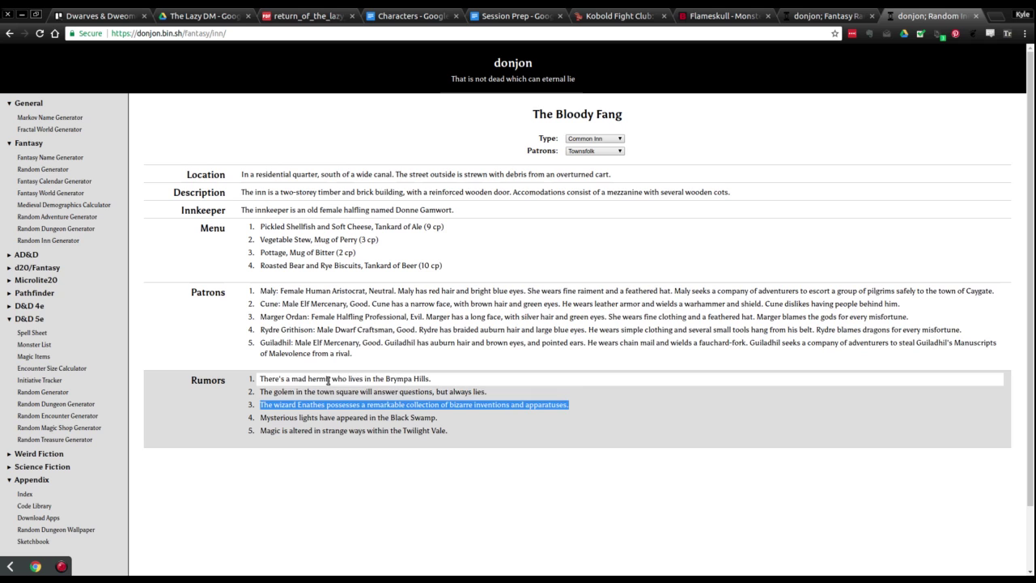
pyautogui.click(604, 153)
pyautogui.click(604, 158)
pyautogui.click(603, 139)
pyautogui.click(591, 149)
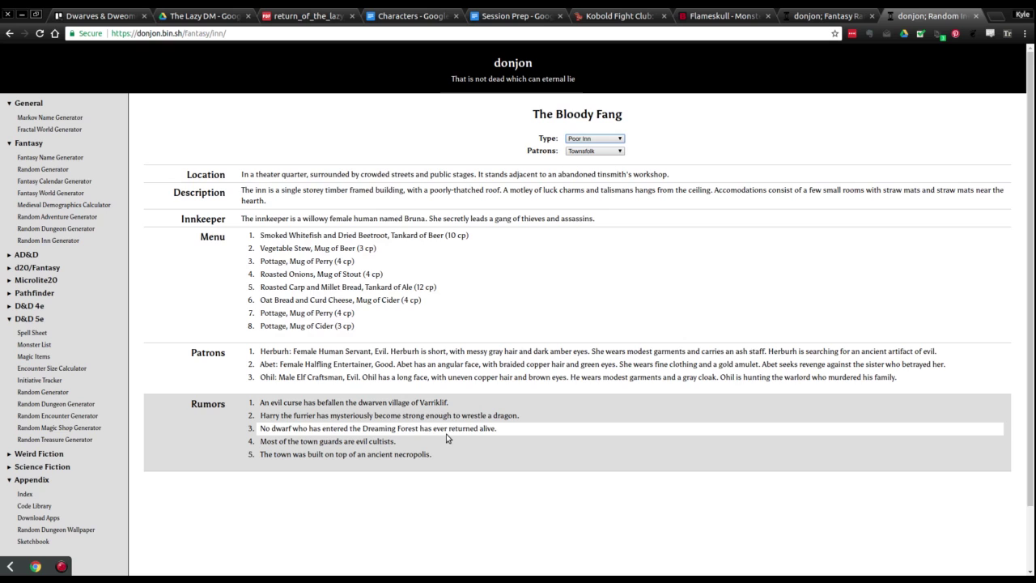
# Copy the rumor that no dwarf has returned alive from the Dreaming Forest and add it as a card in Trello's Secrets list
pyautogui.tripleClick(516, 434)
pyautogui.hotkey('ctrl', 'c')
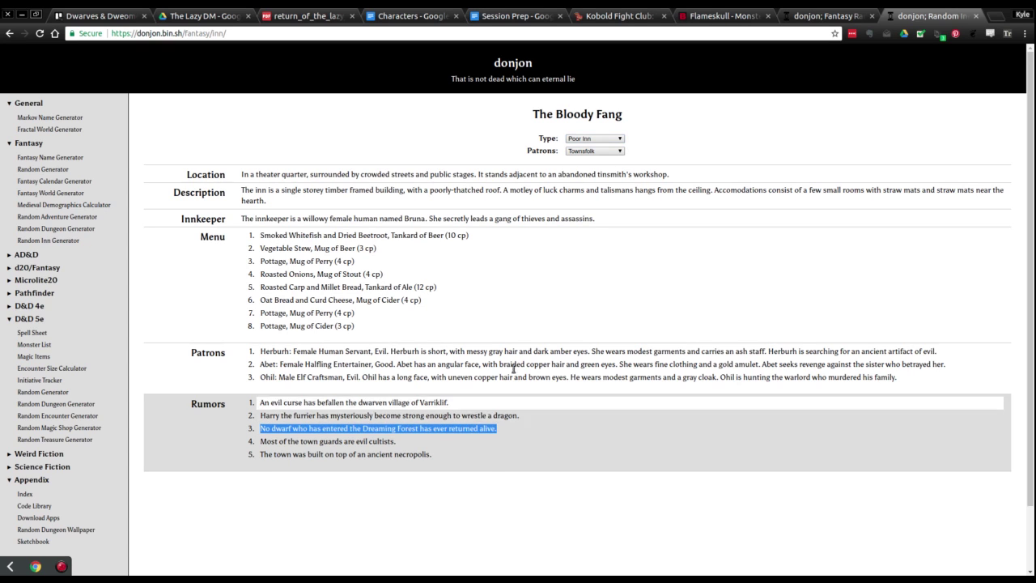
pyautogui.click(113, 16)
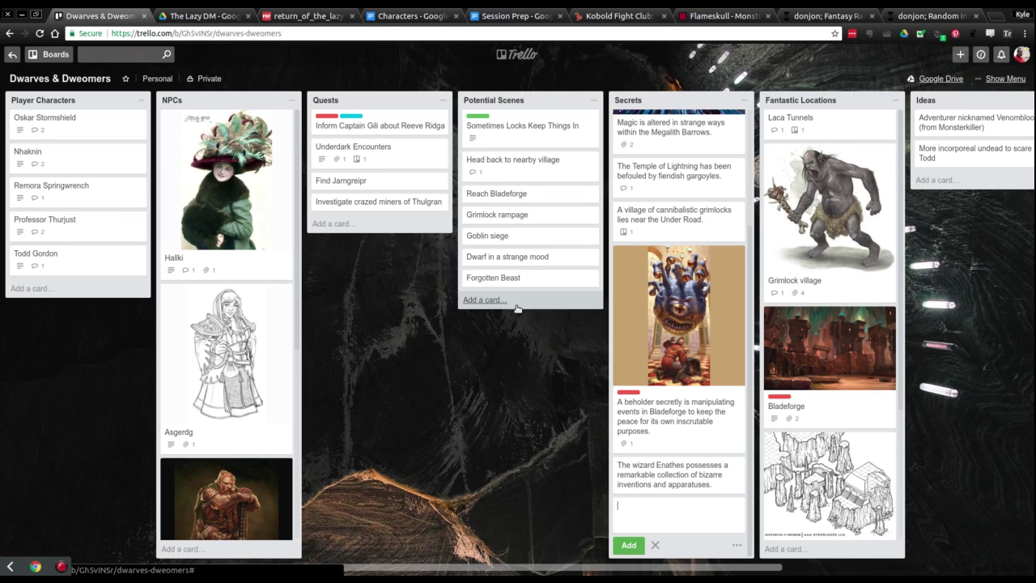
pyautogui.hotkey('ctrl', 'v')
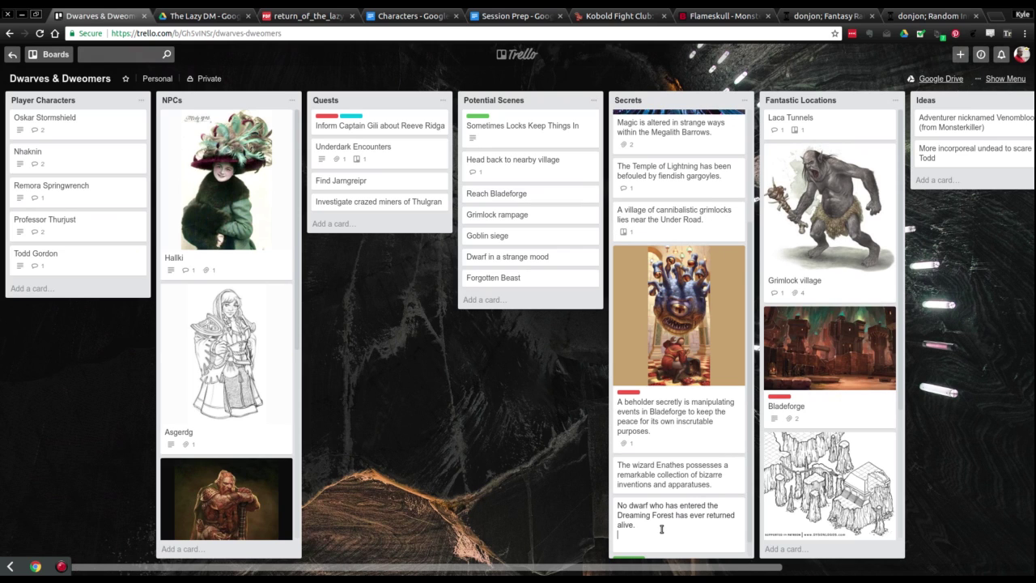
pyautogui.click(632, 560)
# Move the wizard Enathes and Dreaming Forest secrets, in that order, directly below the Megalith Barrows card
pyautogui.scroll(5, 682, 398)
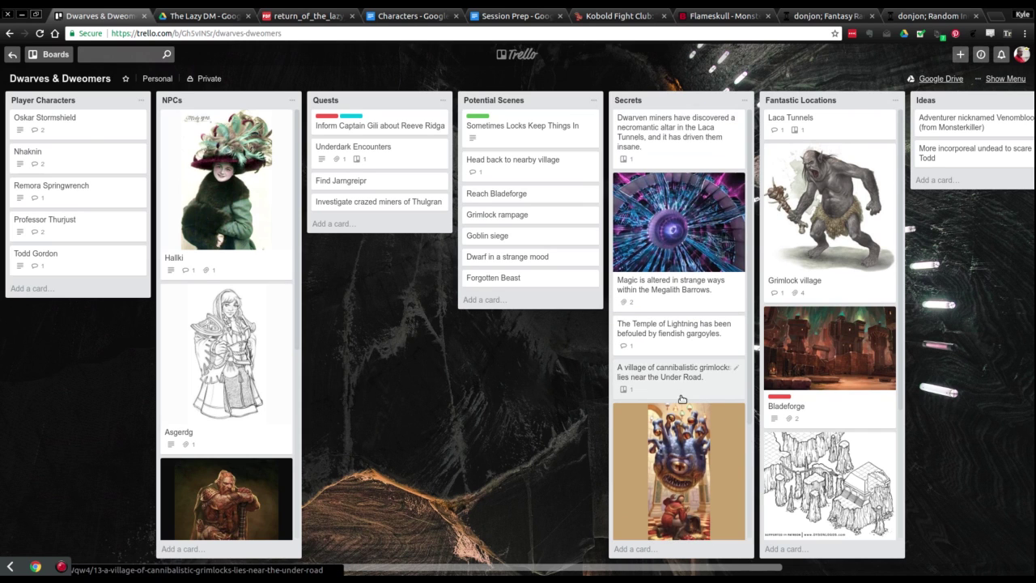
pyautogui.scroll(-3, 682, 398)
pyautogui.moveTo(684, 466); pyautogui.dragTo(683, 178)
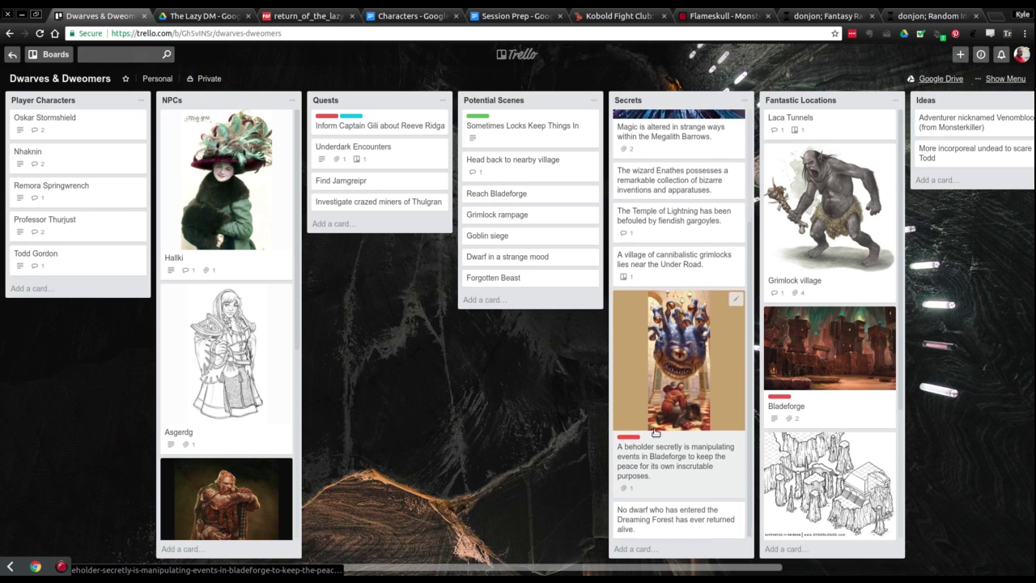
pyautogui.moveTo(680, 518); pyautogui.dragTo(703, 258)
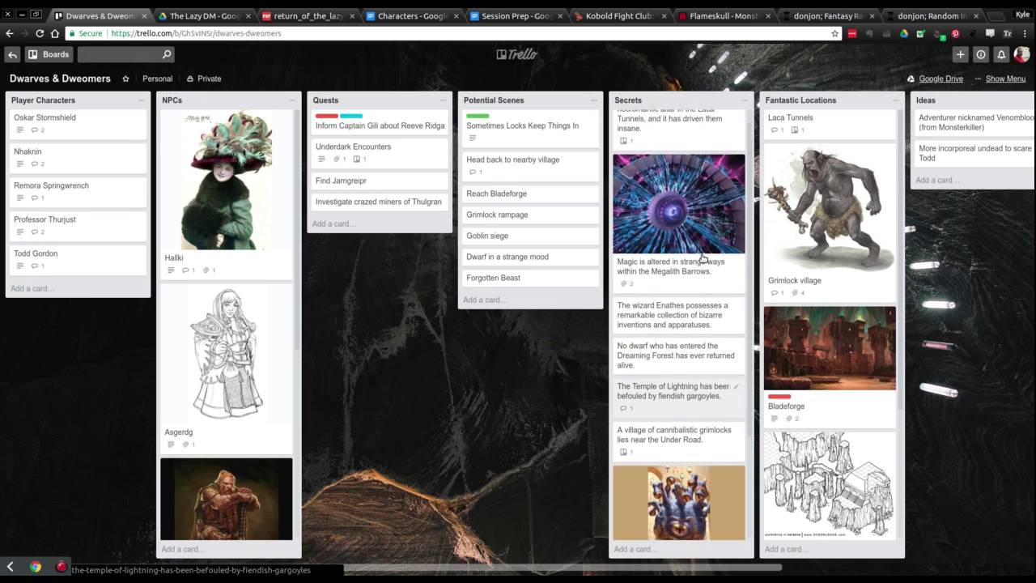
pyautogui.scroll(-3, 710, 312)
pyautogui.scroll(3, 704, 339)
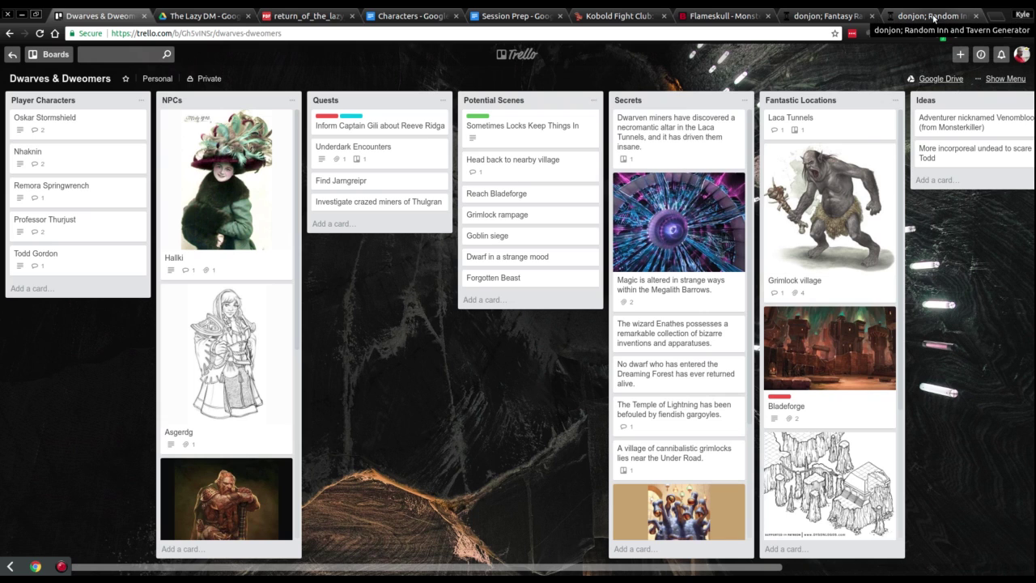
# Review the Grimlock village card's attachments and its descriptive comment, and close the card
pyautogui.click(842, 196)
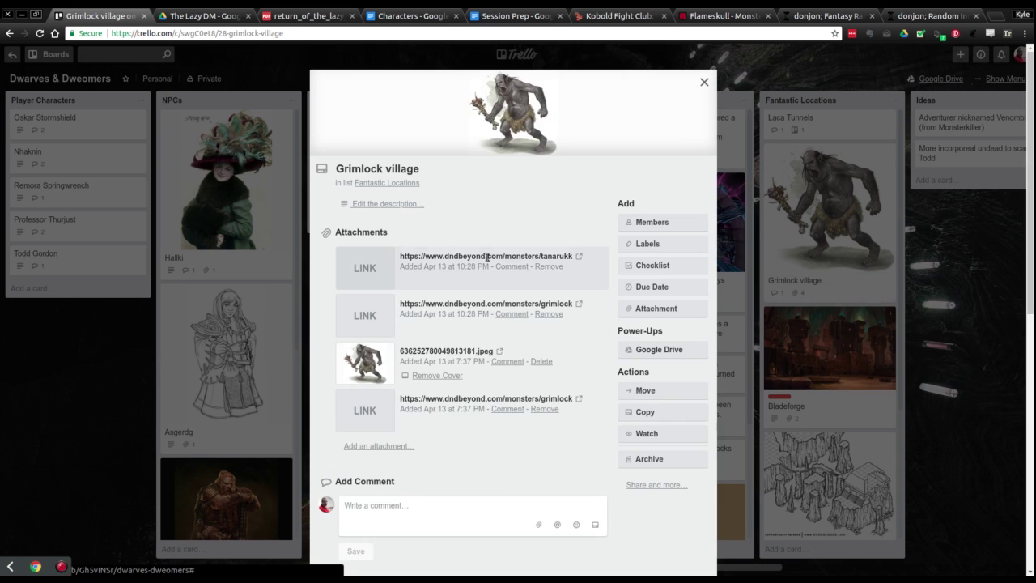
pyautogui.scroll(-1, 490, 260)
pyautogui.scroll(-6, 491, 260)
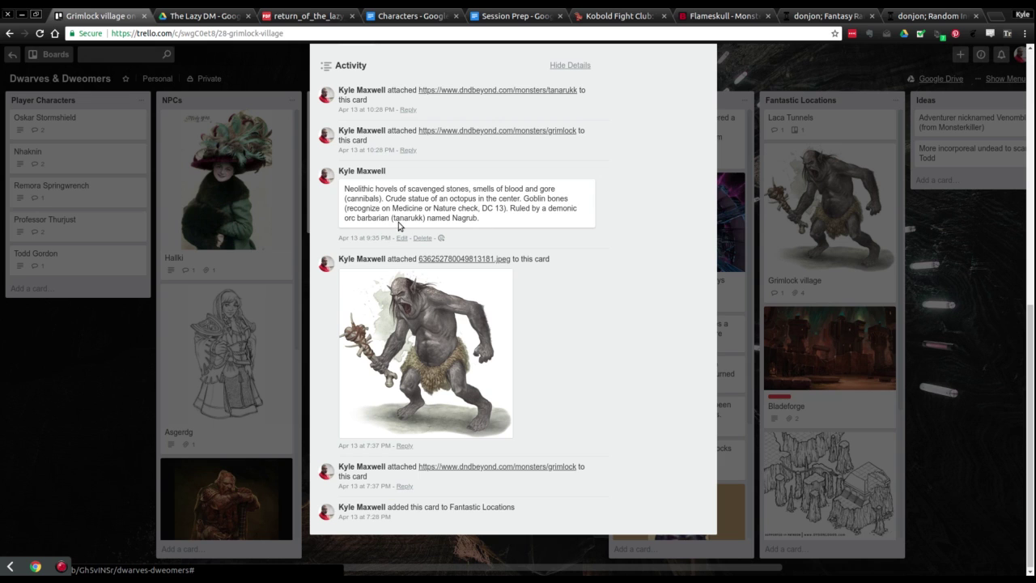
pyautogui.scroll(10, 628, 217)
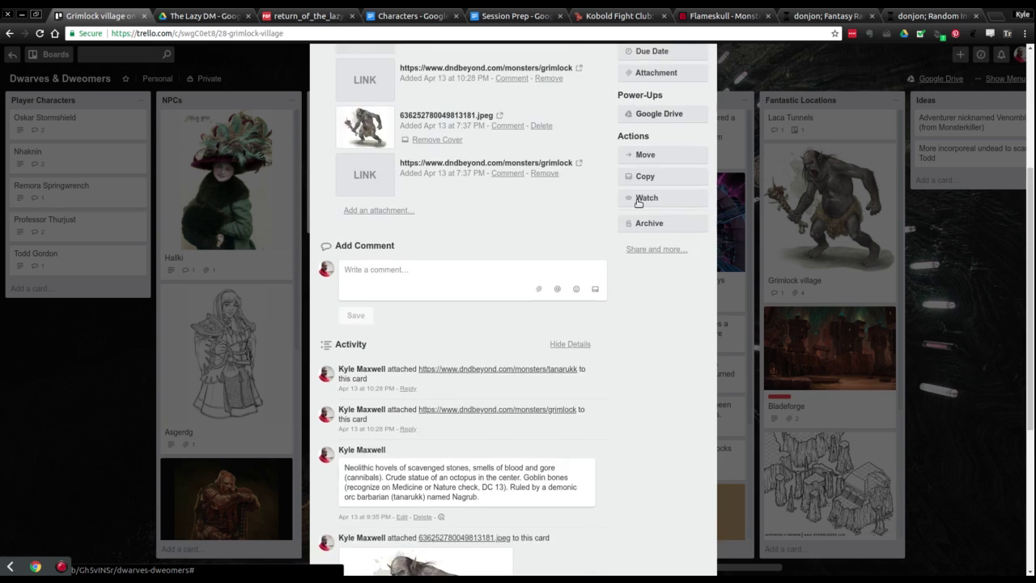
pyautogui.click(958, 301)
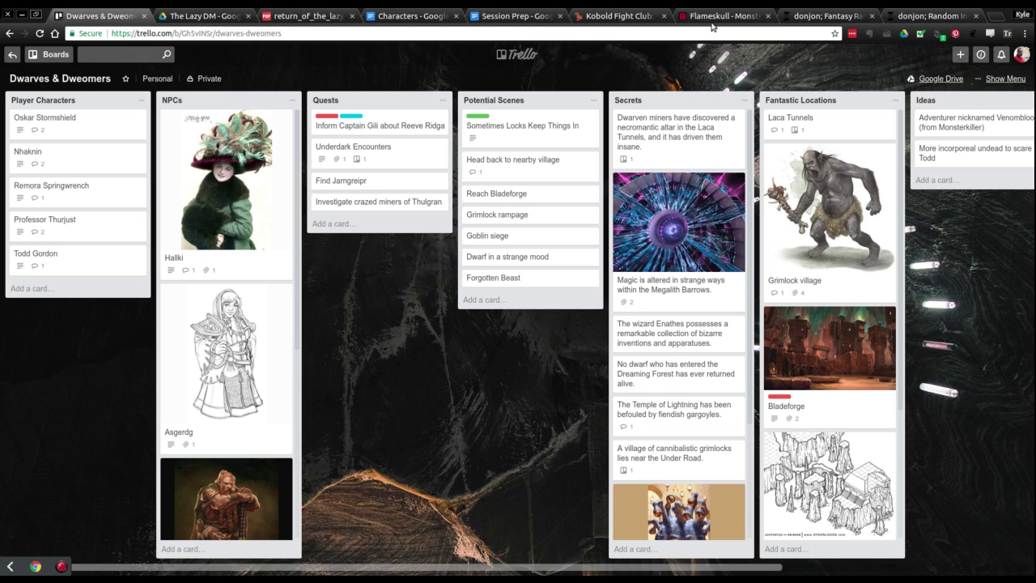
# Check the Lazy Dungeon Master PDF, return to the Trello board and open the Hallki NPC card
pyautogui.click(306, 16)
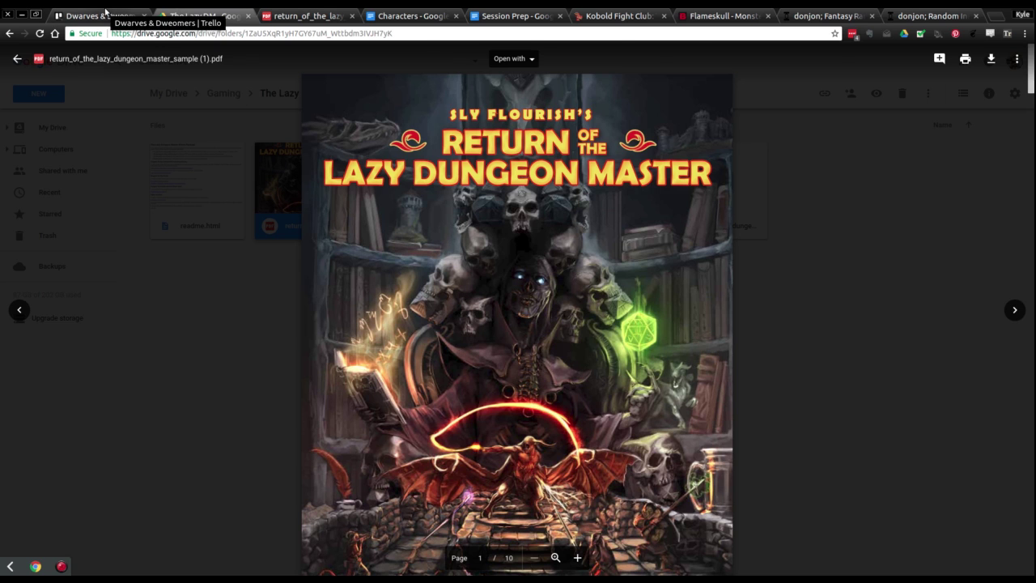
pyautogui.click(114, 16)
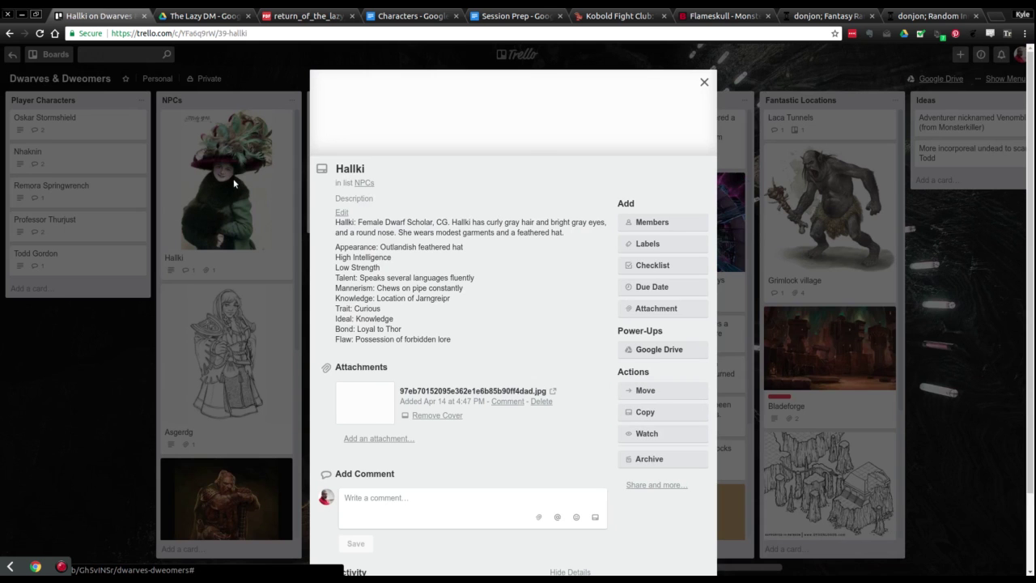
pyautogui.click(231, 183)
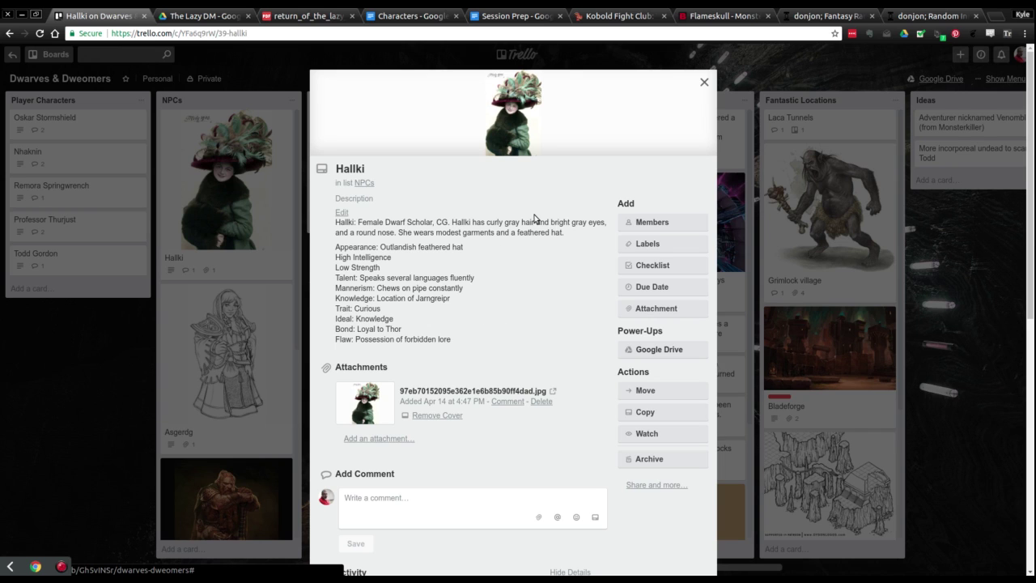
# Close the Hallki card, review the Asgerdg card, and move Asgerdg to the top of the NPCs list
pyautogui.click(705, 82)
pyautogui.click(202, 407)
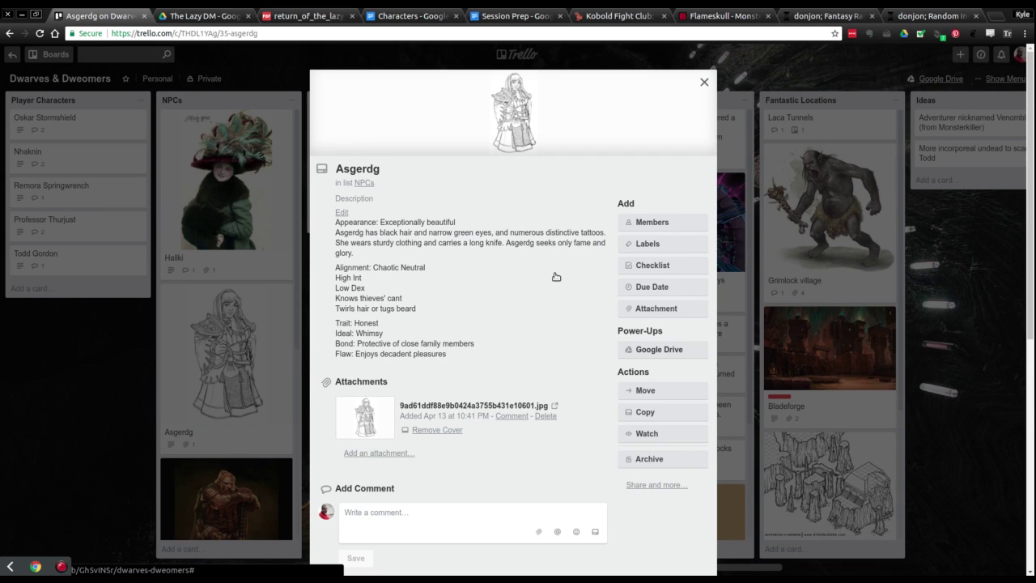
pyautogui.click(704, 83)
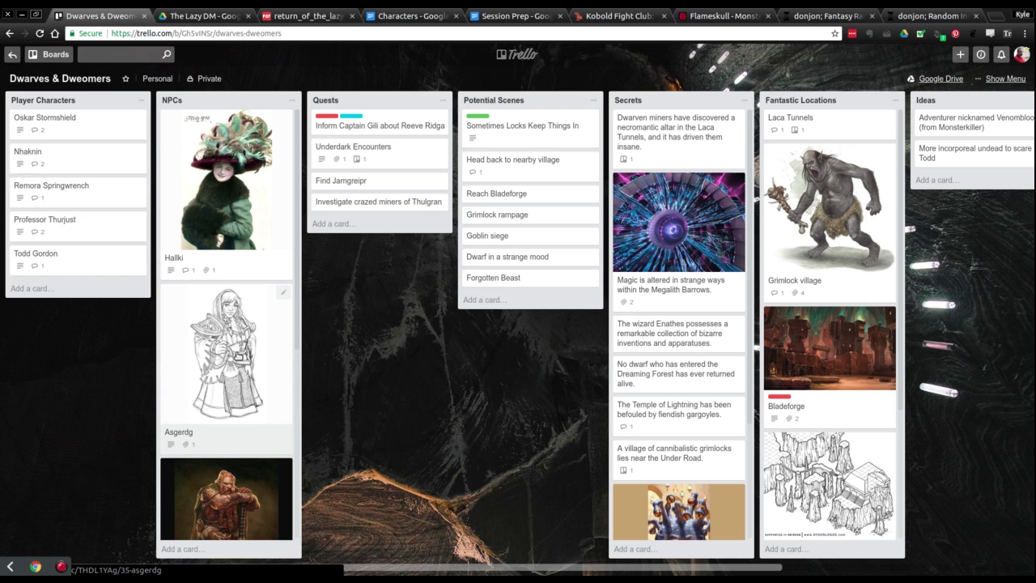
pyautogui.moveTo(238, 357); pyautogui.dragTo(235, 179)
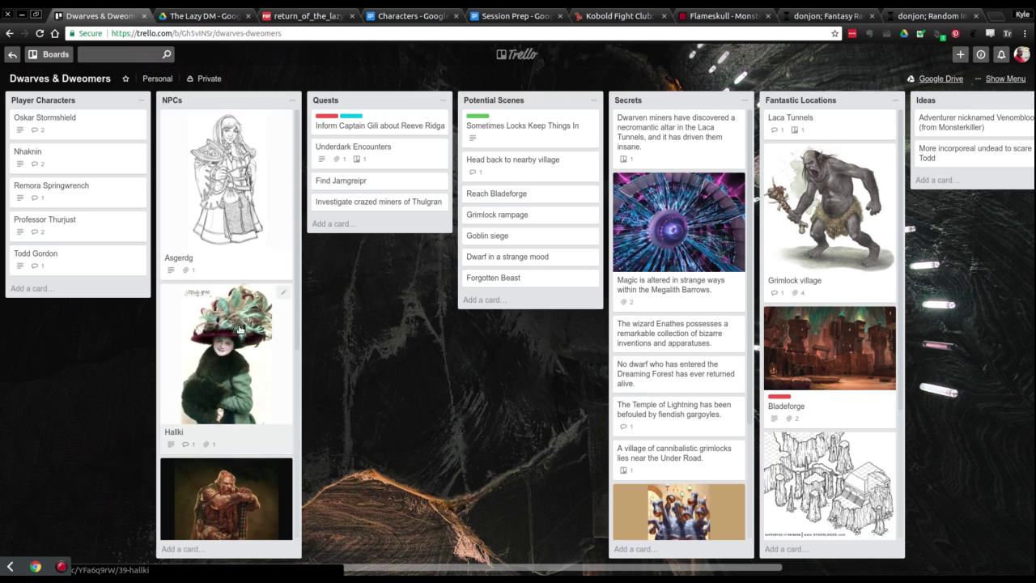
# Review the Otidg NPC card and move it between Asgerdg and Hallki in the NPCs list
pyautogui.scroll(-2, 252, 357)
pyautogui.scroll(-3, 252, 357)
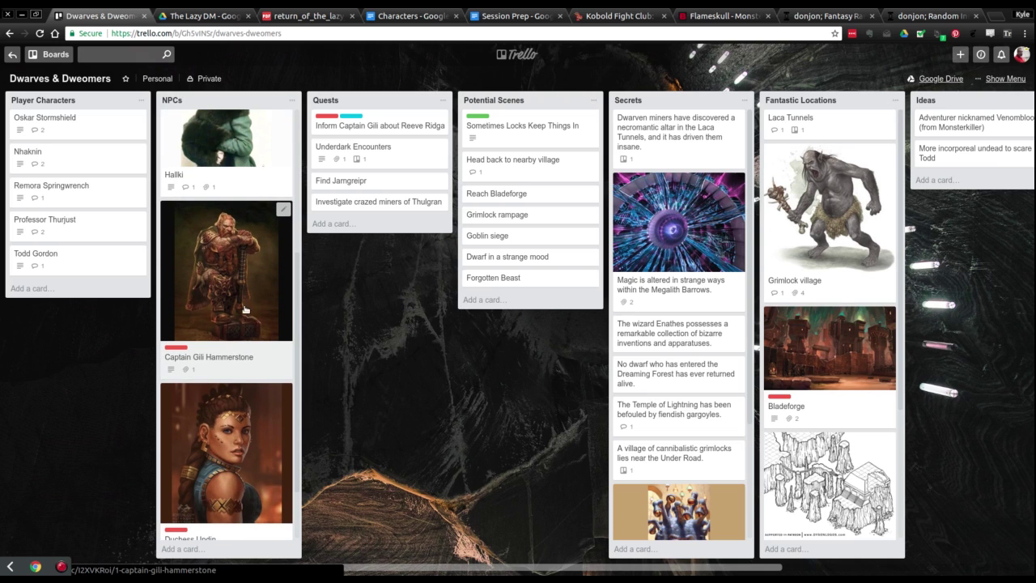
pyautogui.scroll(3, 239, 334)
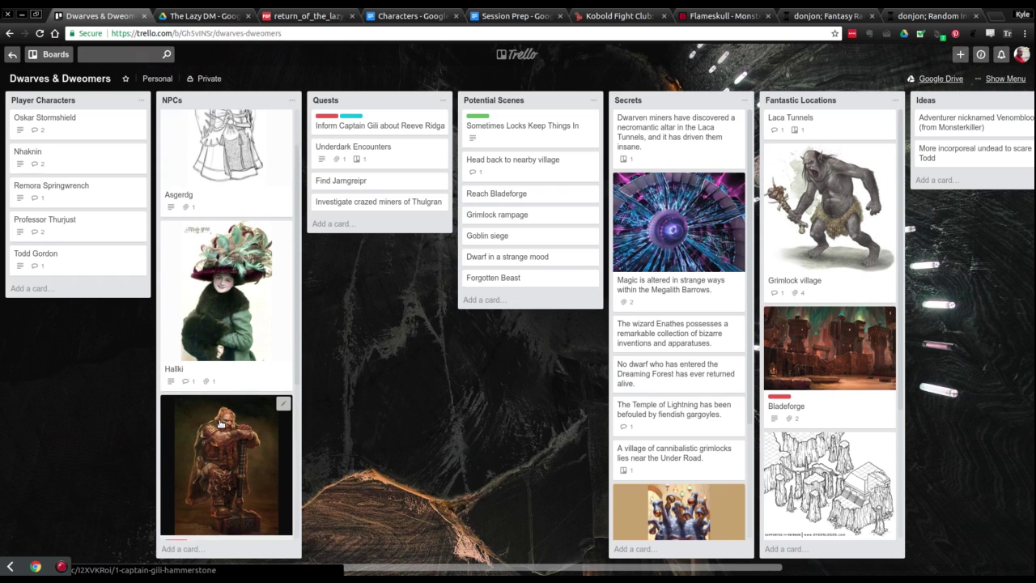
pyautogui.scroll(-3, 224, 429)
pyautogui.scroll(-2, 224, 428)
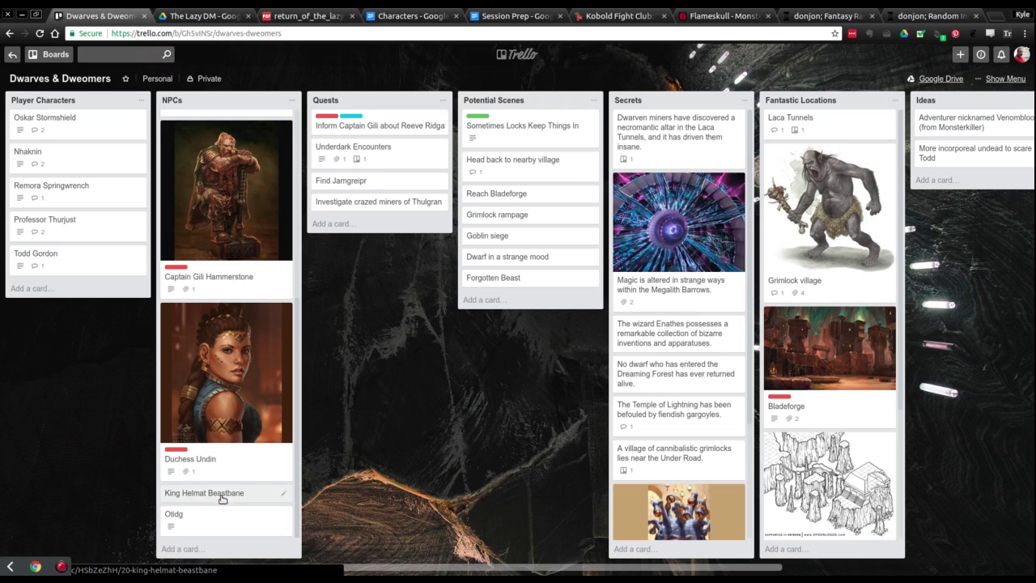
pyautogui.click(215, 525)
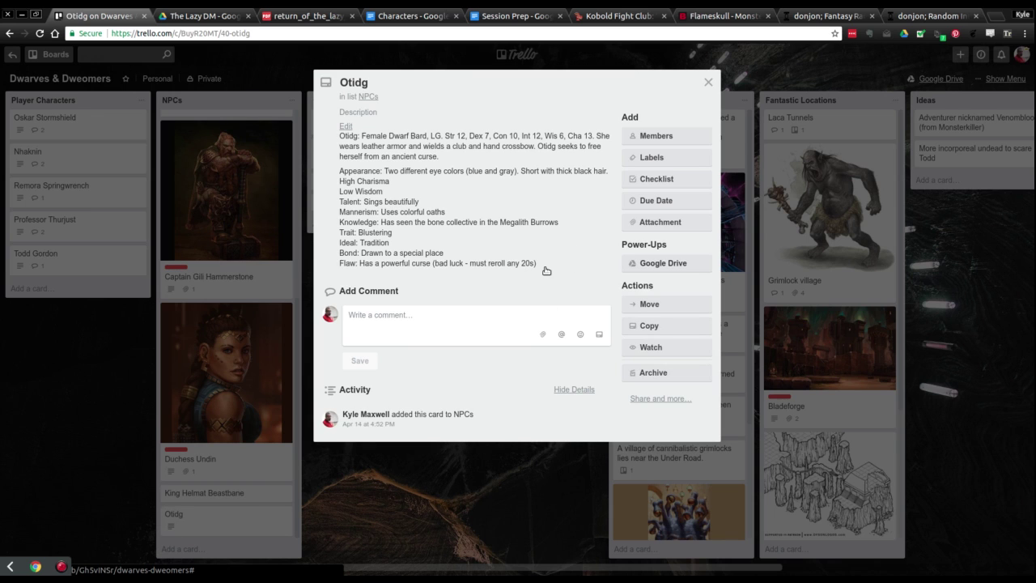
pyautogui.click(709, 85)
pyautogui.moveTo(209, 517); pyautogui.dragTo(204, 275)
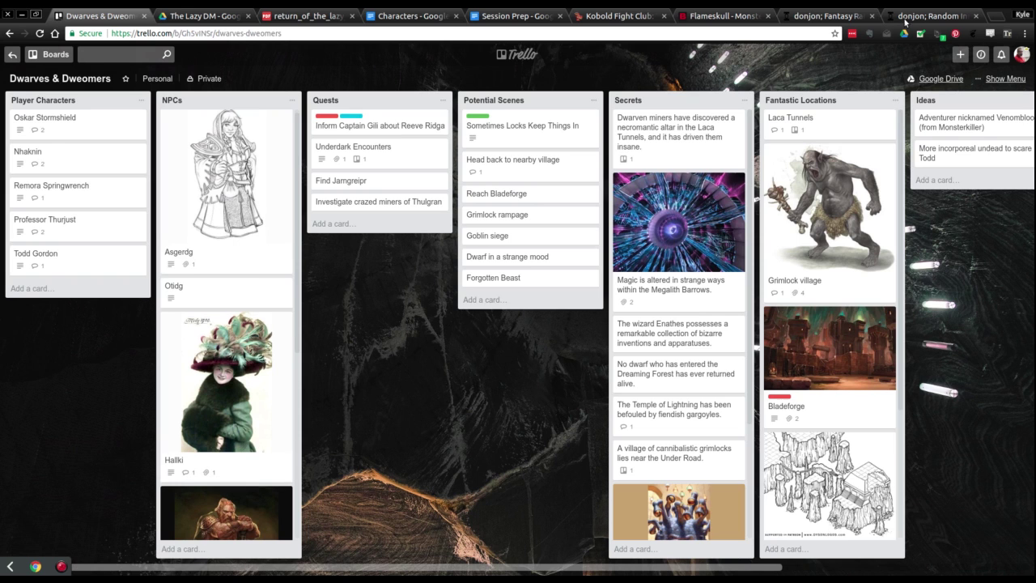
# Switch to donjon and generate random D&D 5e NPCs with race Dwarf and class NPC Class
pyautogui.click(931, 15)
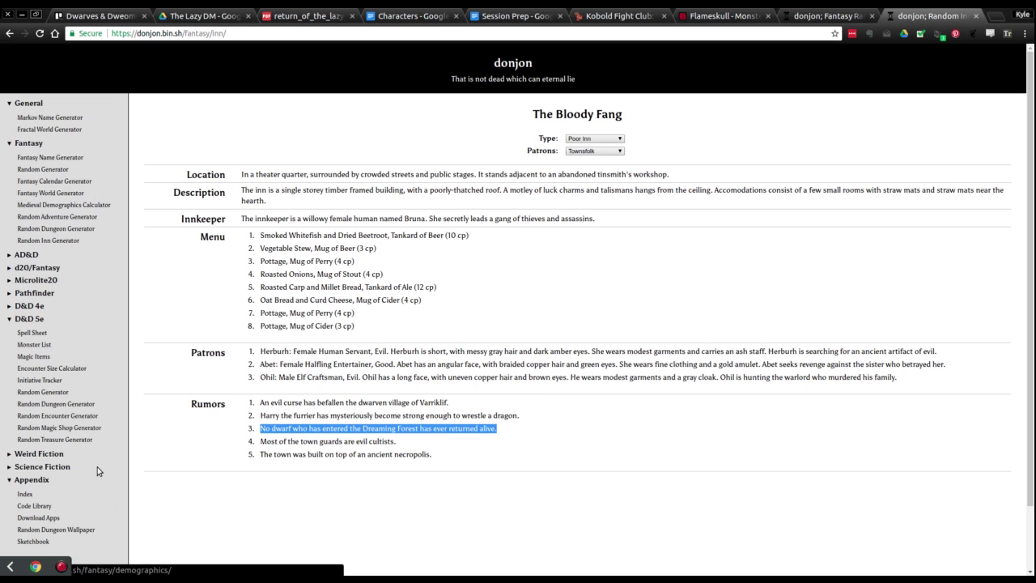
pyautogui.scroll(-2, 24, 534)
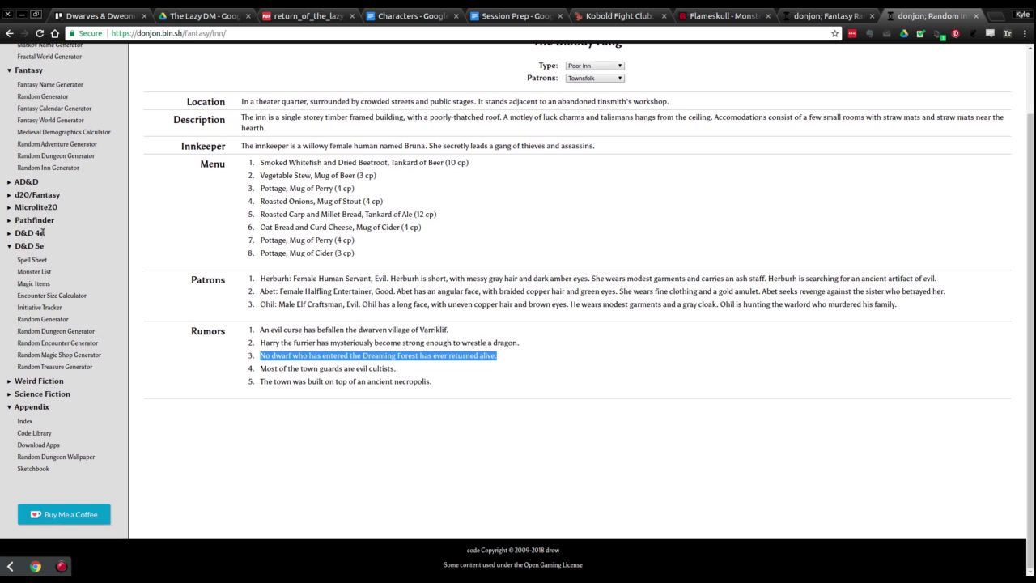
pyautogui.click(52, 321)
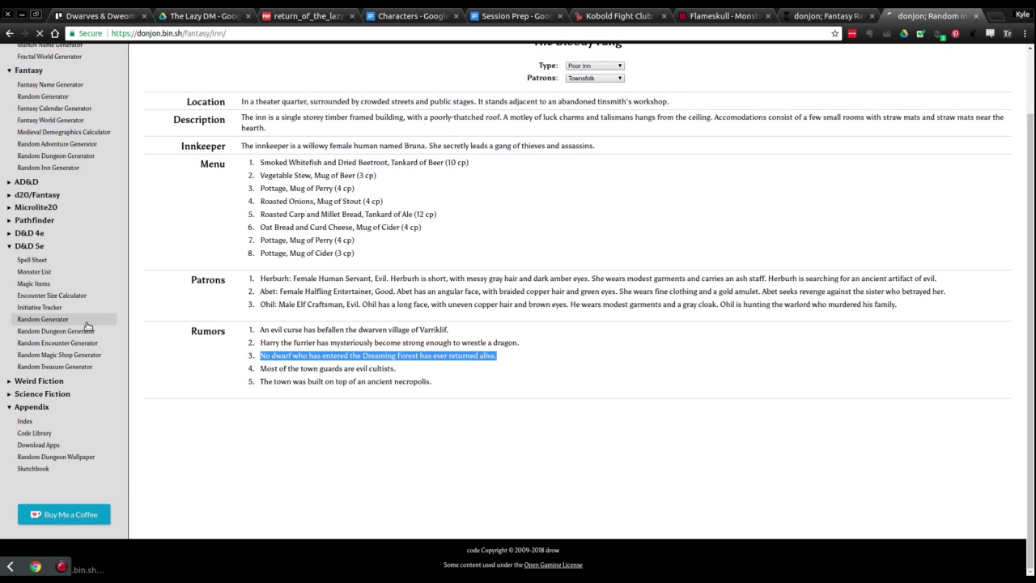
pyautogui.click(475, 140)
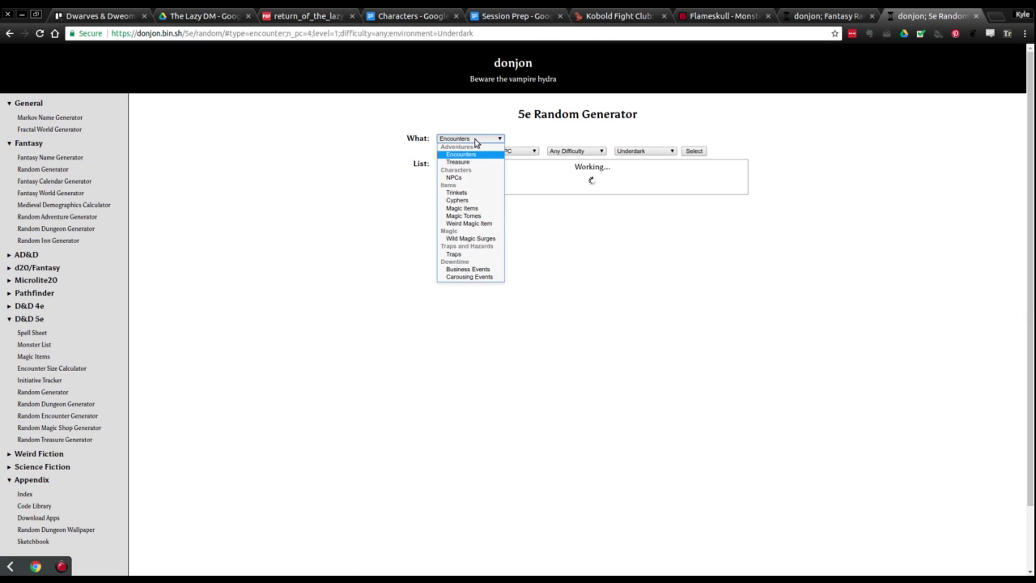
pyautogui.click(464, 177)
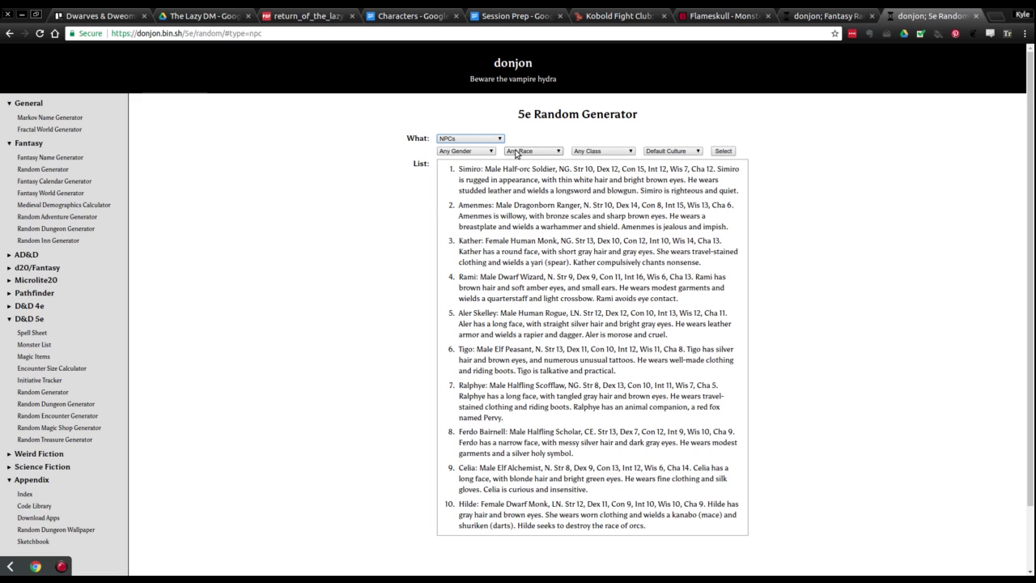
pyautogui.click(525, 151)
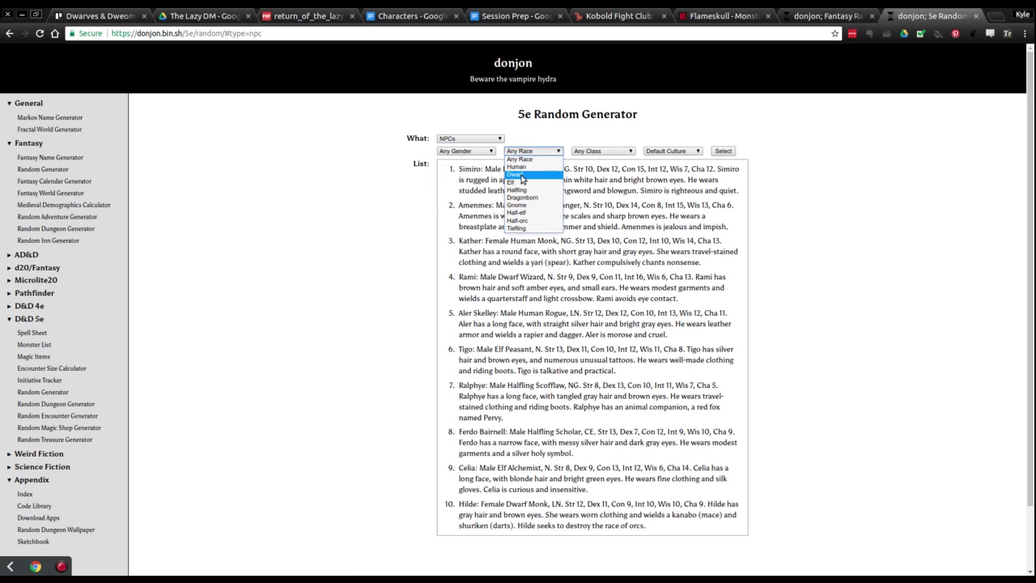
pyautogui.click(518, 174)
pyautogui.click(603, 151)
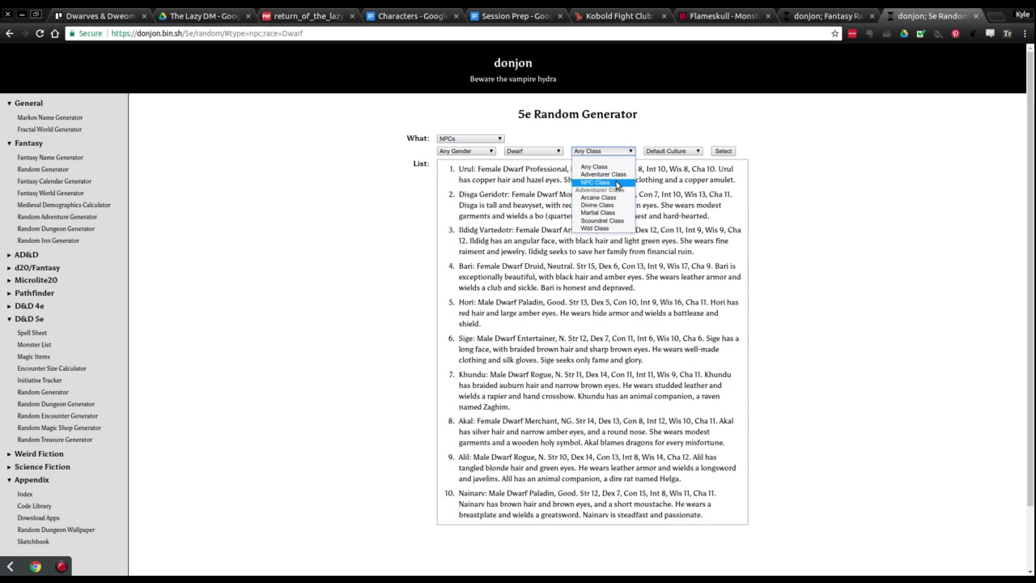
pyautogui.click(617, 182)
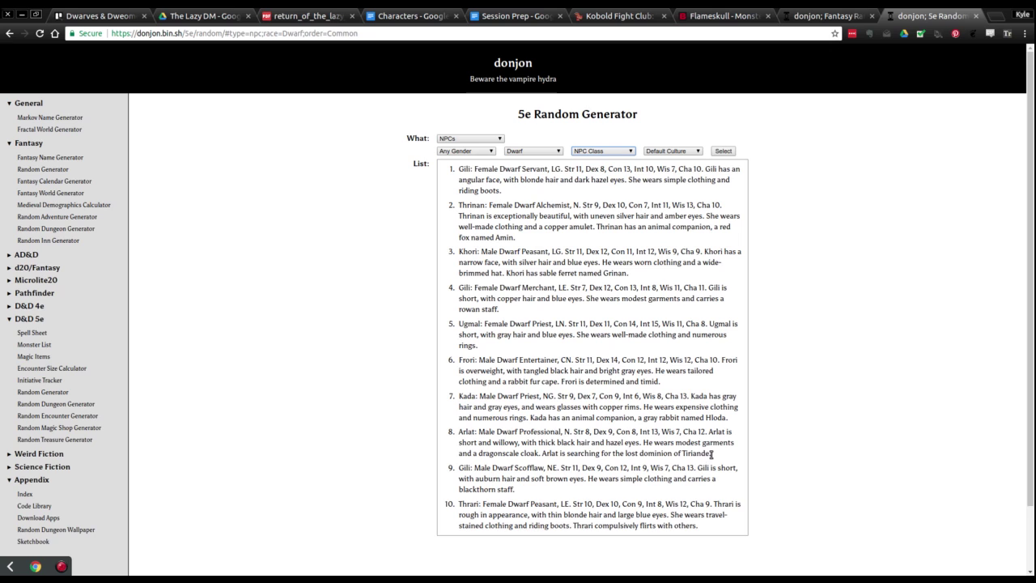
# Copy the entry for Arlat, the male dwarf professional, and add a card titled "Arlat" to Trello's NPCs list
pyautogui.moveTo(717, 457); pyautogui.dragTo(457, 433)
pyautogui.hotkey('ctrl', 'c')
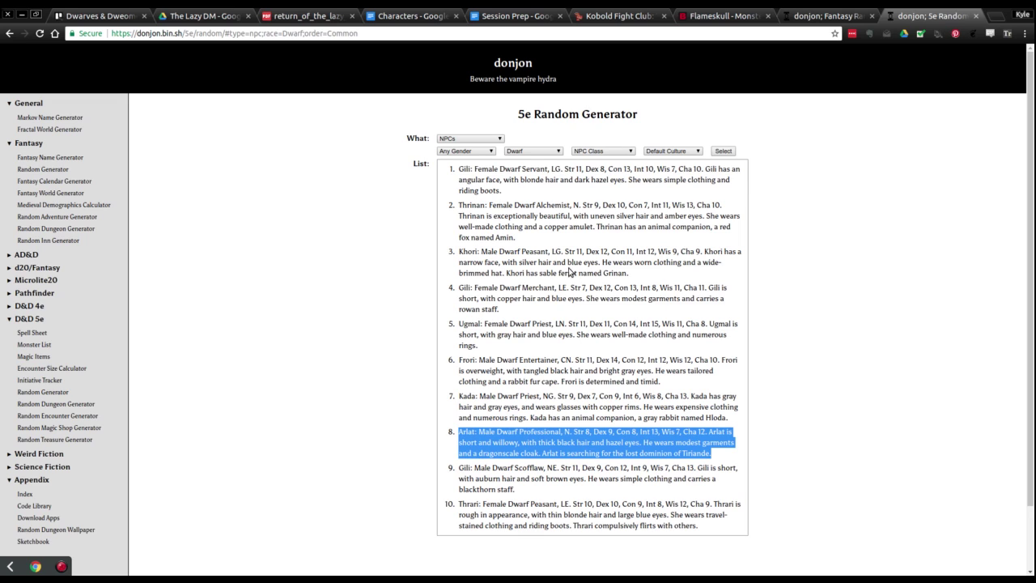
pyautogui.click(101, 15)
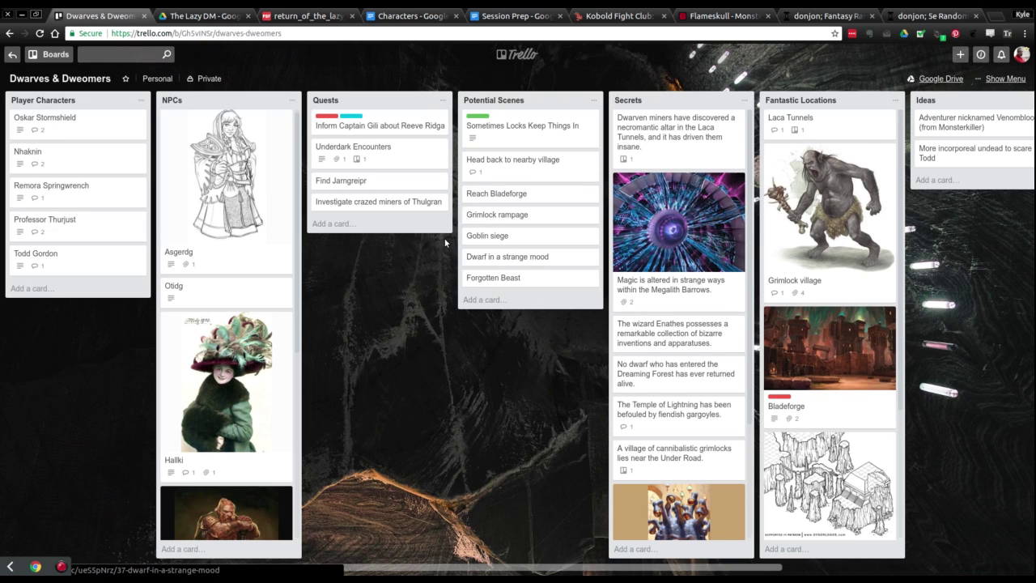
pyautogui.click(220, 550)
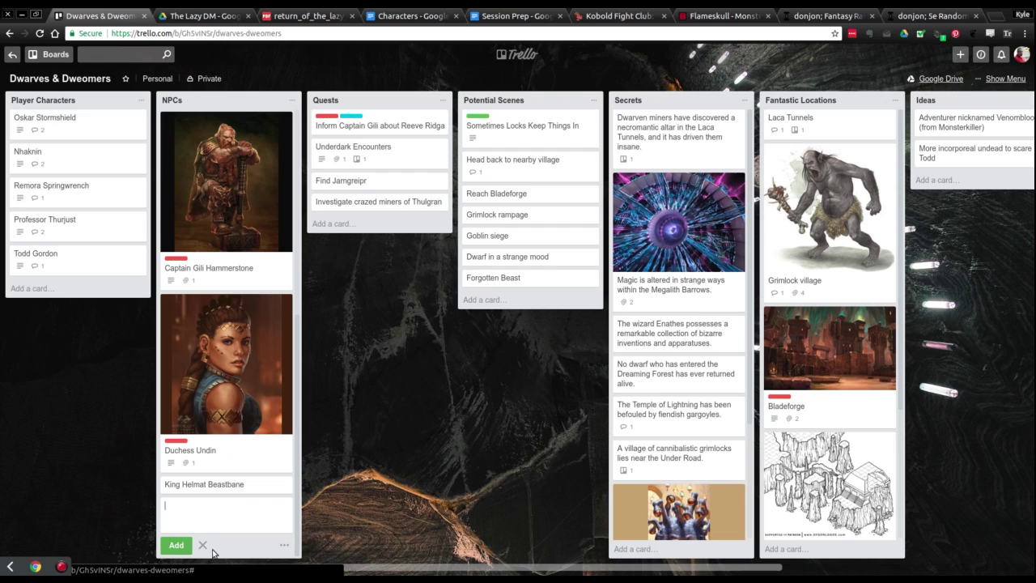
pyautogui.hotkey('ctrl', 'v')
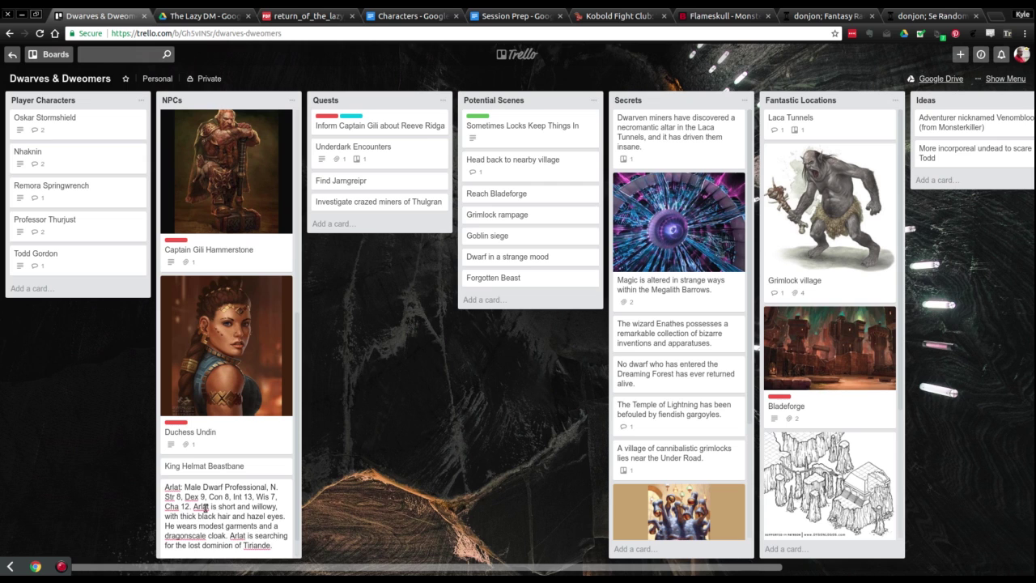
pyautogui.hotkey('ctrl', 'a')
pyautogui.hotkey('ctrl', 'x')
pyautogui.write('Arlat')
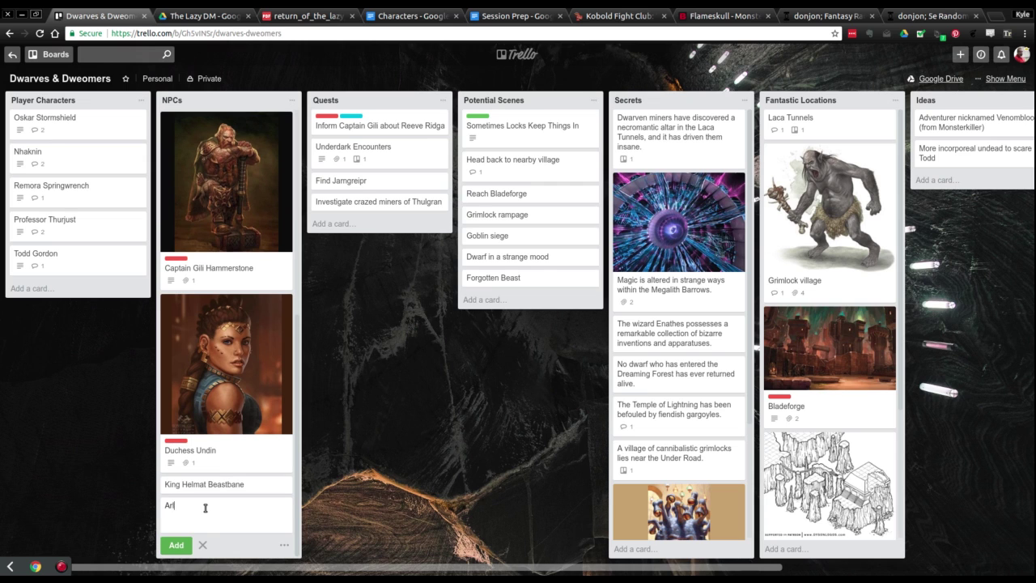
pyautogui.click(177, 545)
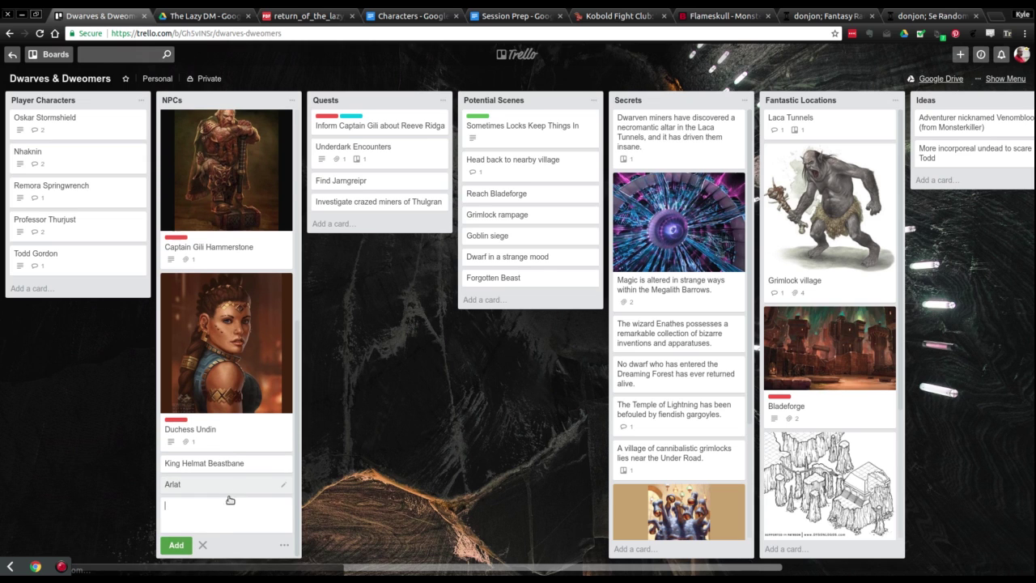
# Open the Arlat card and paste the copied donjon character text into its description
pyautogui.click(282, 484)
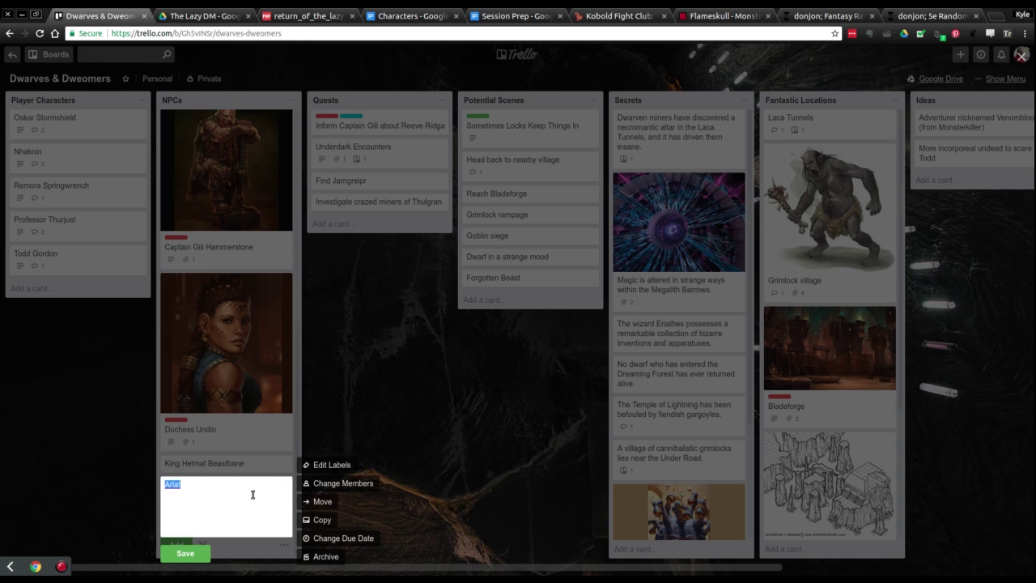
pyautogui.click(129, 482)
pyautogui.click(179, 528)
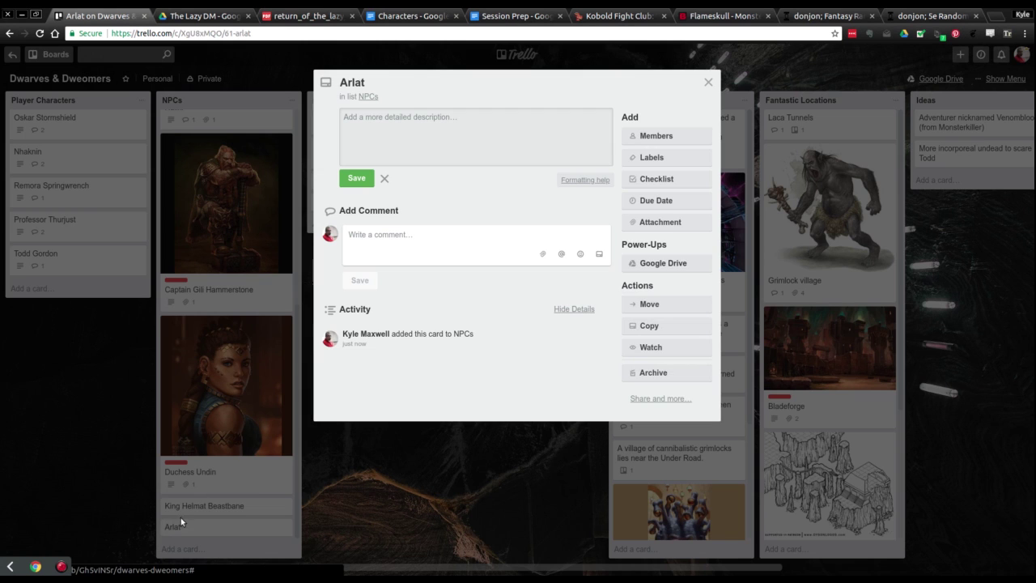
pyautogui.click(381, 116)
pyautogui.hotkey('ctrl', 'v')
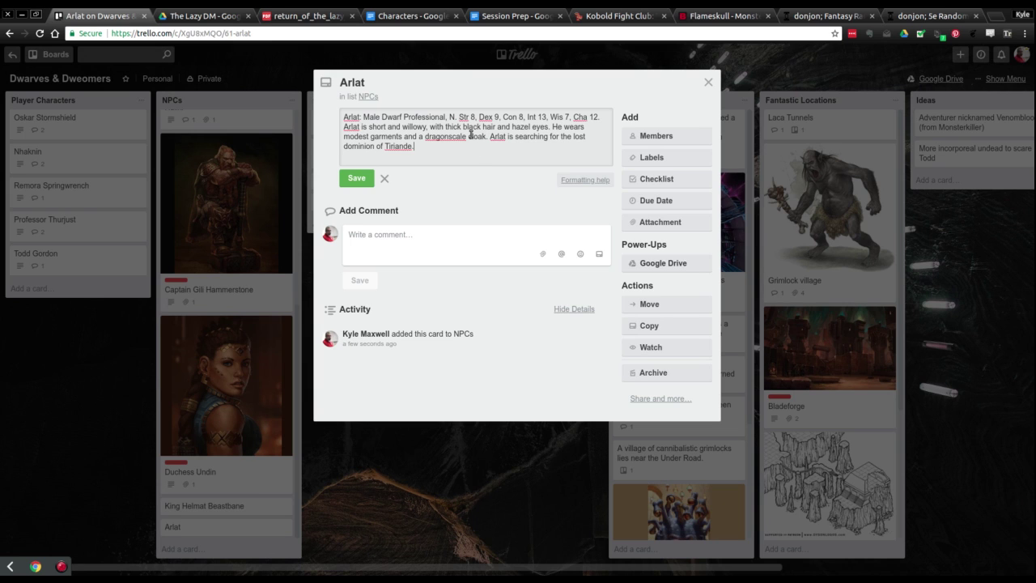
# In a new browser tab, open D&D Beyond's Dungeon Master's Guide chapter Creating Nonplayer Characters and find the NPC Appearance table
pyautogui.hotkey('ctrl', 't')
pyautogui.write('dnd')
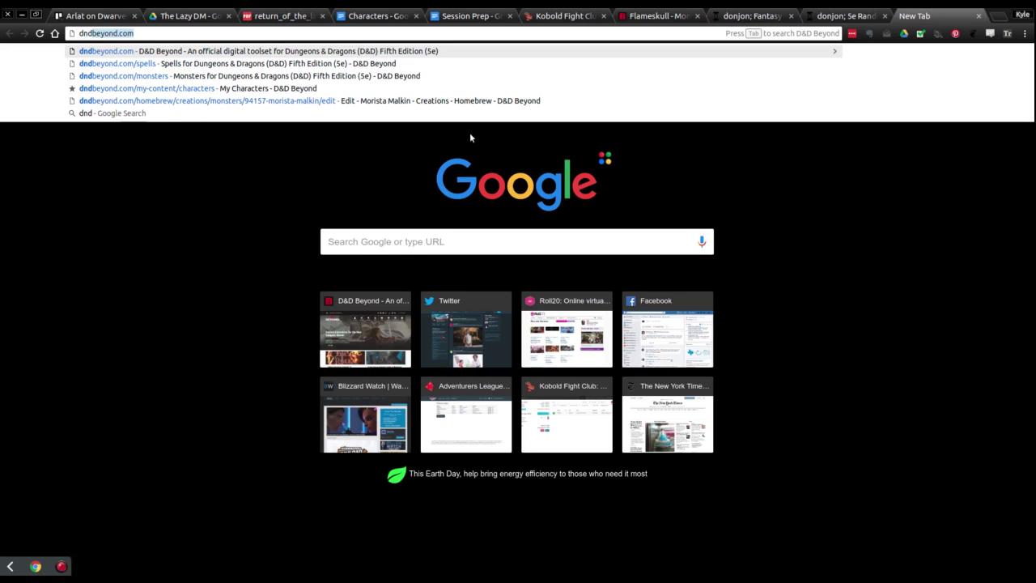
pyautogui.write('beyond.com/comp')
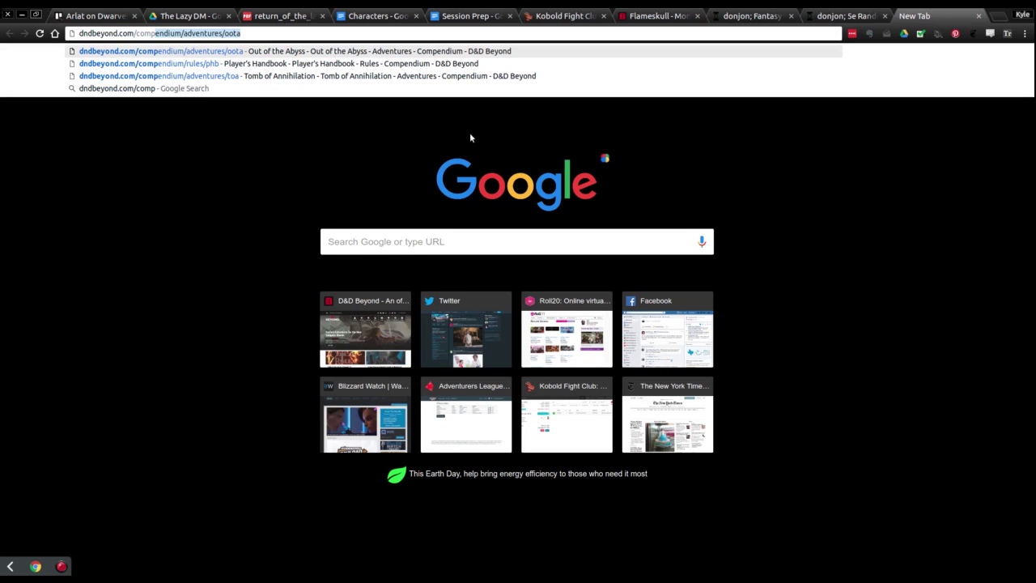
pyautogui.press('Down')
pyautogui.press('BackSpace')
pyautogui.press('BackSpace')
pyautogui.press('BackSpace')
pyautogui.write('dm')
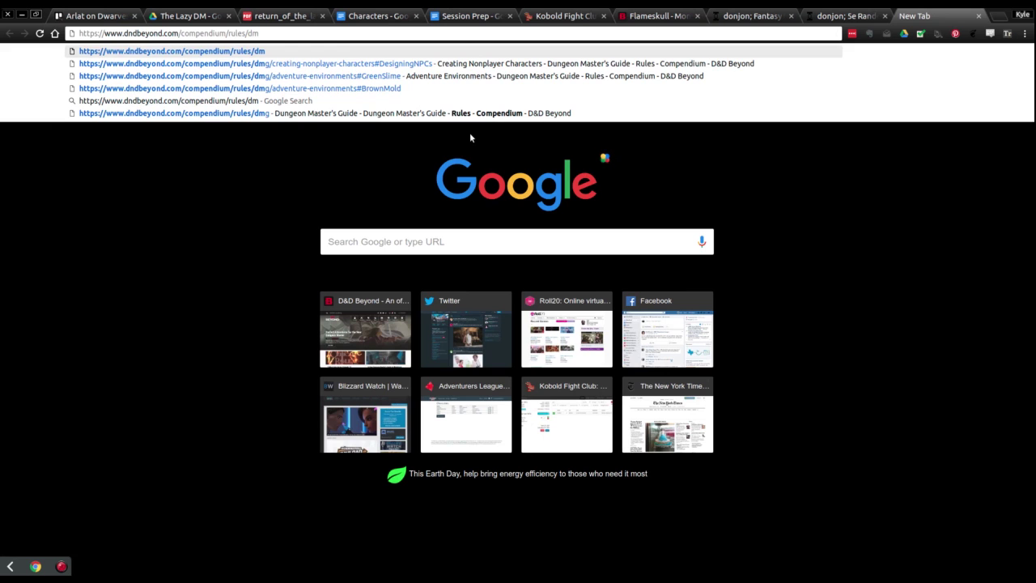
pyautogui.press('Down')
pyautogui.press('Return')
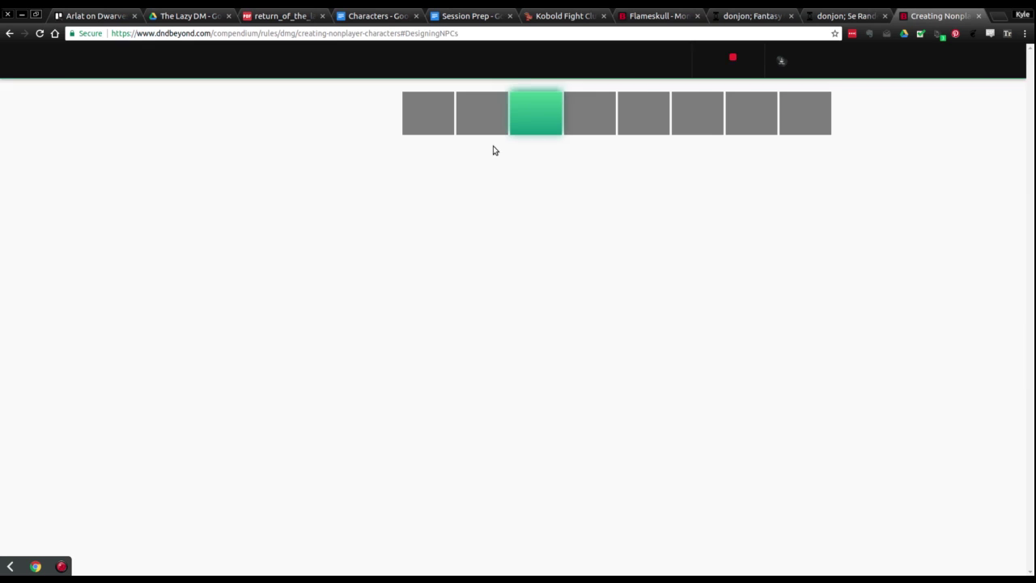
pyautogui.scroll(-5, 543, 266)
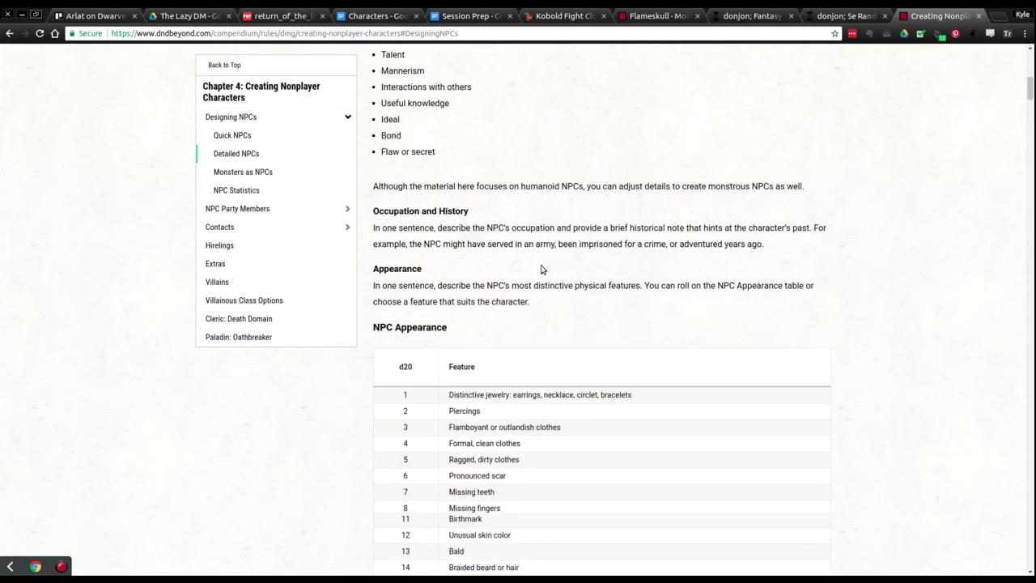
pyautogui.scroll(-3, 543, 266)
pyautogui.scroll(1, 543, 269)
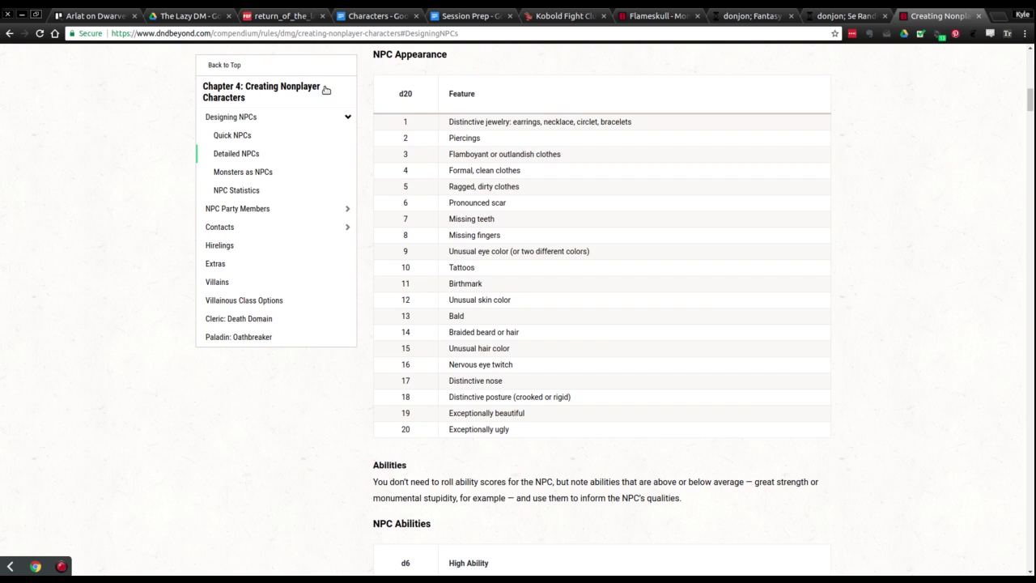
# Switch back to Trello and start a separate "Appearance:" line below the existing text in Arlat's description
pyautogui.click(118, 24)
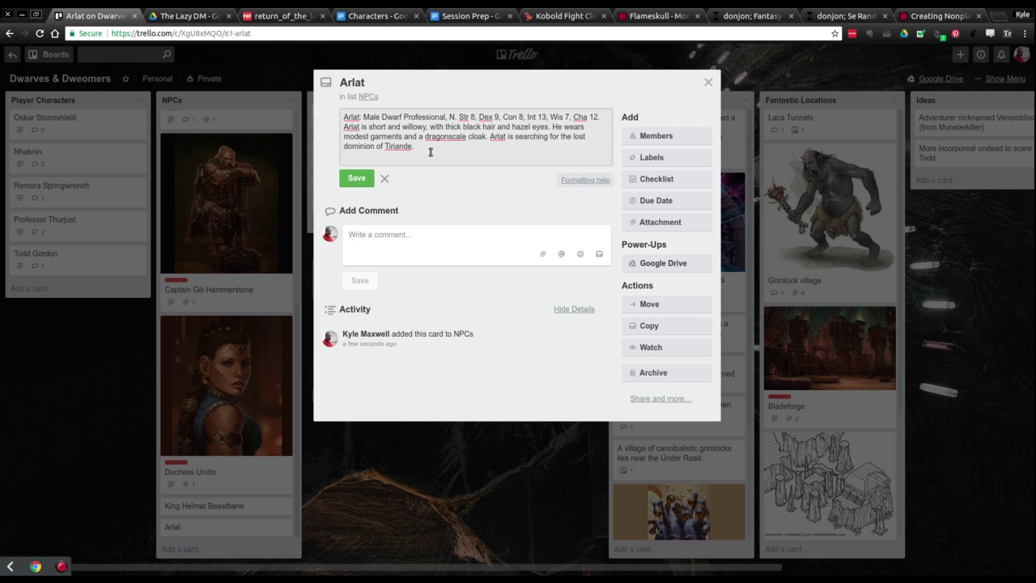
pyautogui.press('Return')
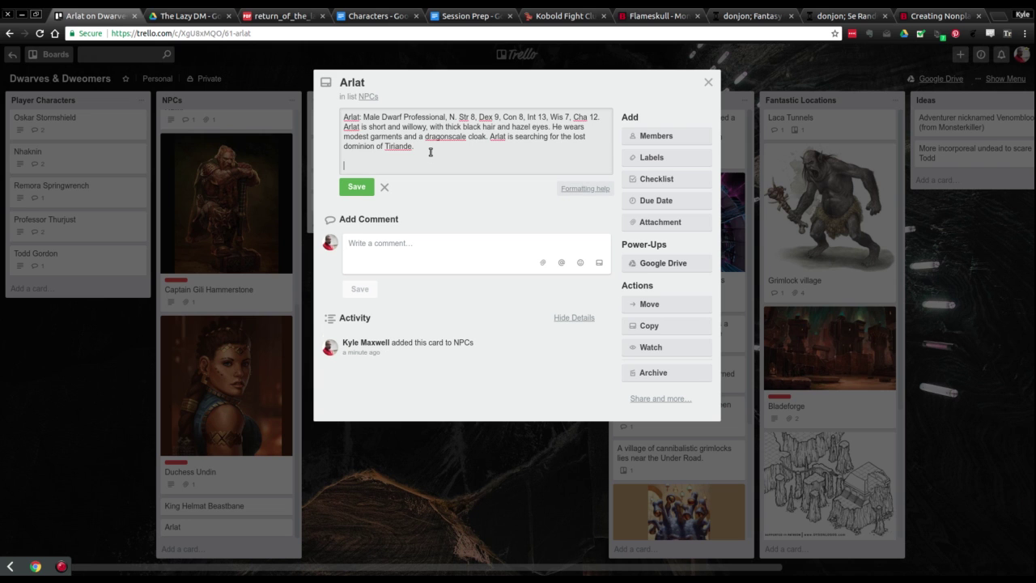
pyautogui.click(931, 15)
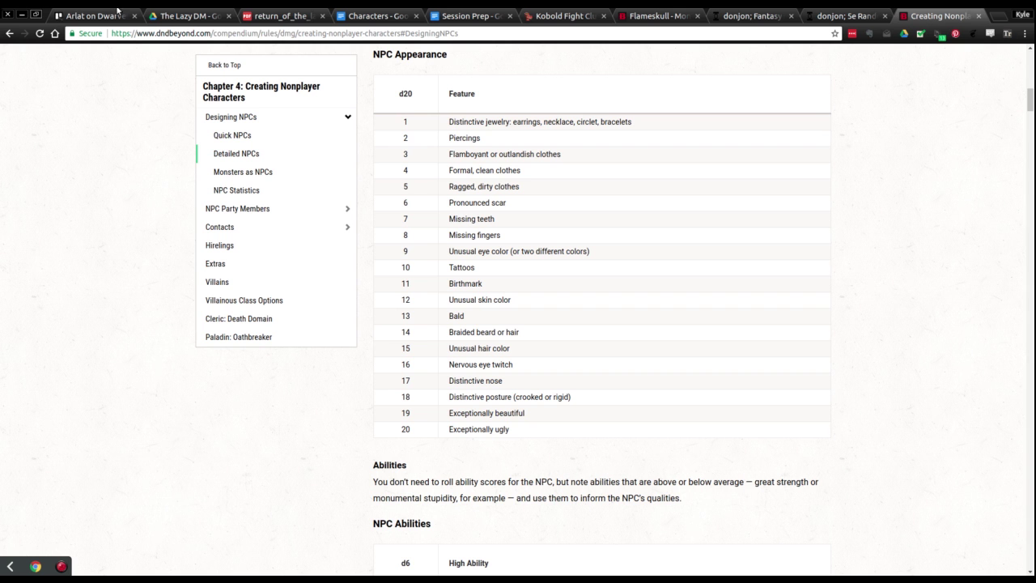
pyautogui.click(169, 15)
pyautogui.click(114, 14)
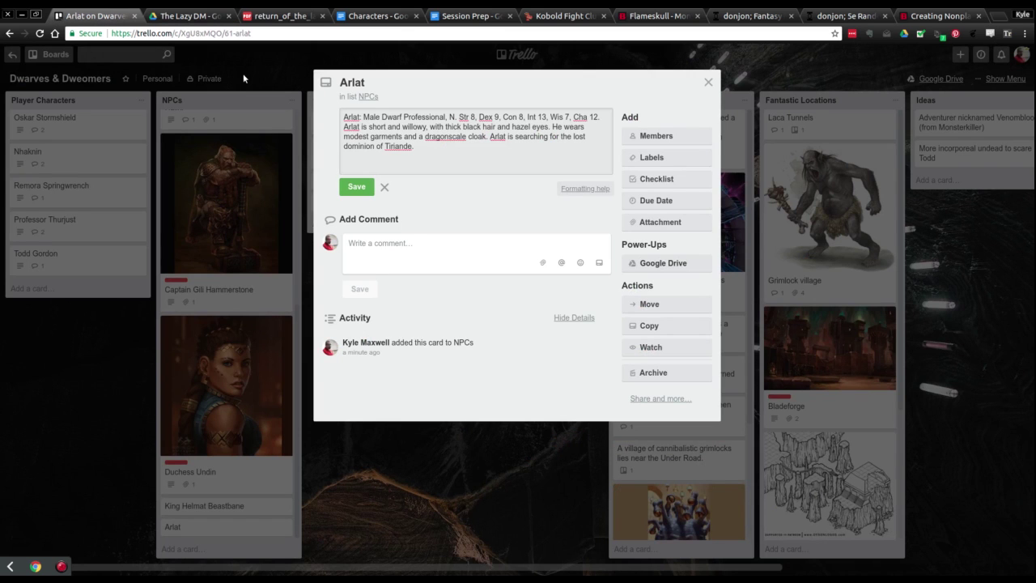
pyautogui.write('Appearance:')
# Move the sentences about Arlat's build, hair, eyes and clothing out of the opening paragraph and onto the "Appearance:" line
pyautogui.hotkey('shift', 'End')
pyautogui.hotkey('shift', 'Down')
pyautogui.hotkey('ctrl', 'shift', 'Left')
pyautogui.hotkey('ctrl', 'shift', 'Left')
pyautogui.hotkey('ctrl', 'shift', 'Left')
pyautogui.hotkey('ctrl', 'shift', 'Left')
pyautogui.hotkey('ctrl', 'shift', 'Left')
pyautogui.hotkey('ctrl', 'shift', 'Left')
pyautogui.hotkey('ctrl', 'x')
pyautogui.press('Down')
pyautogui.press('Down')
pyautogui.hotkey('ctrl', 'v')
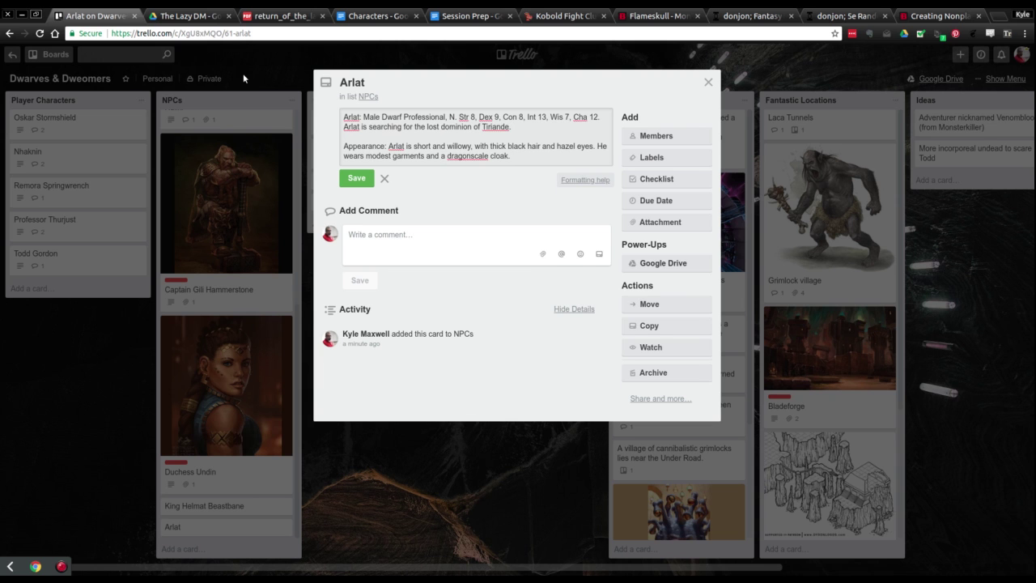
# Check the NPC Abilities tables on D&D Beyond, then add an "Abilities:" line under Appearance in Arlat's Trello description
pyautogui.press('Return')
pyautogui.hotkey('ctrl', '9')
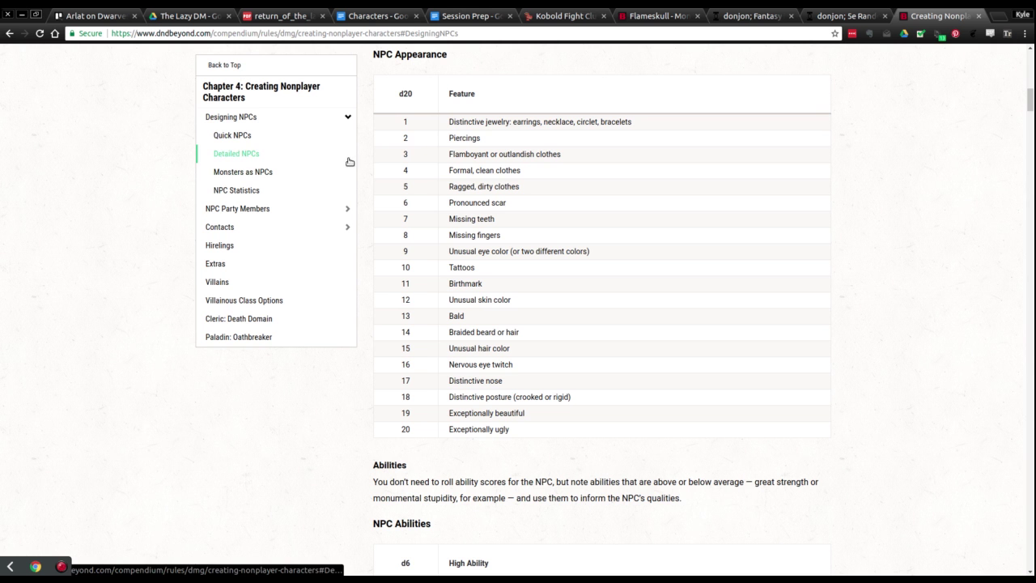
pyautogui.scroll(-3, 562, 247)
pyautogui.scroll(-2, 565, 251)
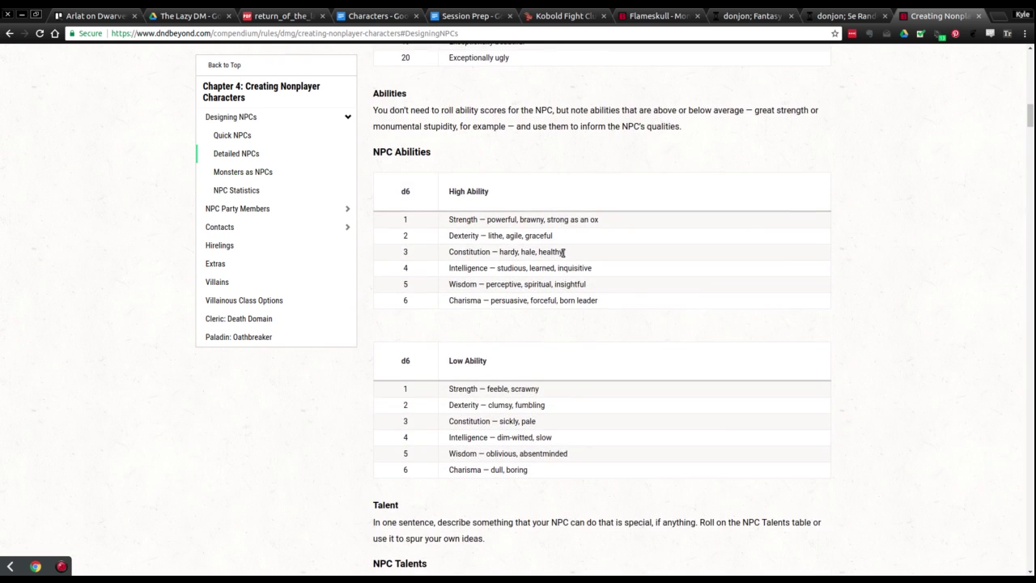
pyautogui.hotkey('ctrl', '1')
pyautogui.hotkey('ctrl', '3')
pyautogui.hotkey('ctrl', '1')
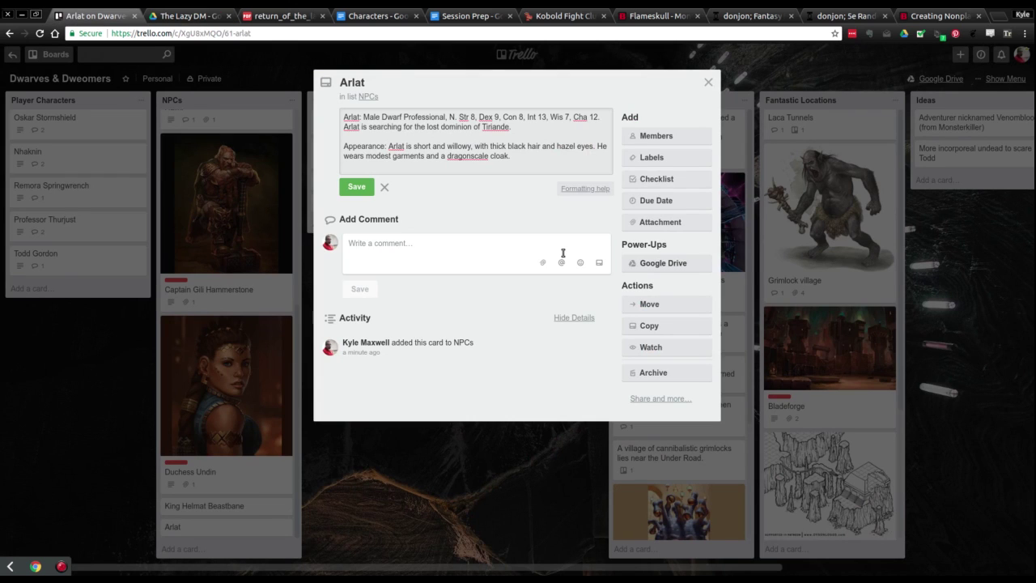
pyautogui.write('Abilities:')
# Move the ability scores from Str 8 through Cha 12 to the "Abilities:" line and restore the space after "N." in the opening paragraph
pyautogui.moveTo(457, 118); pyautogui.dragTo(602, 118)
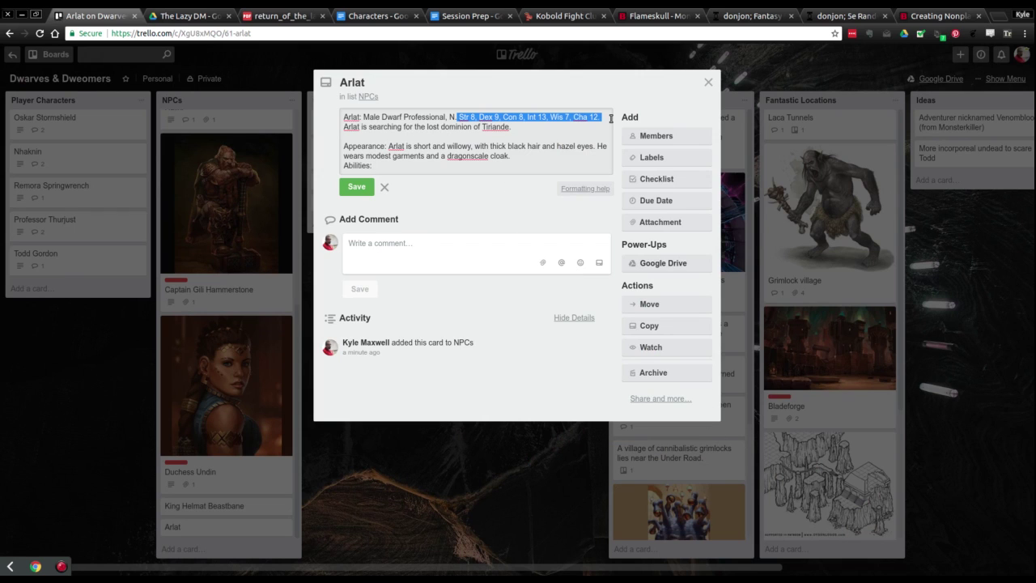
pyautogui.press('BackSpace')
pyautogui.click(388, 165)
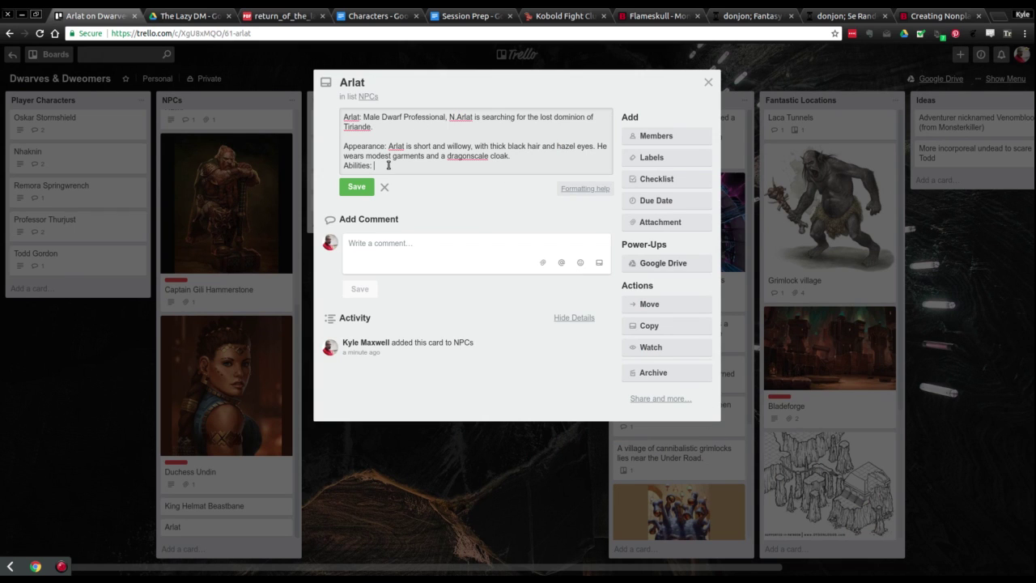
pyautogui.hotkey('ctrl', 'v')
pyautogui.click(455, 118)
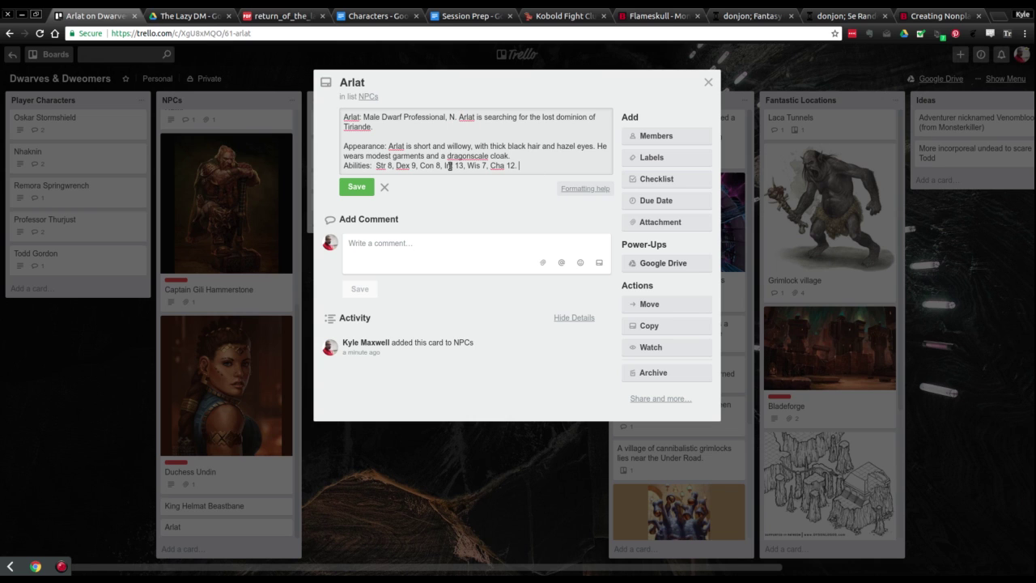
pyautogui.click(542, 165)
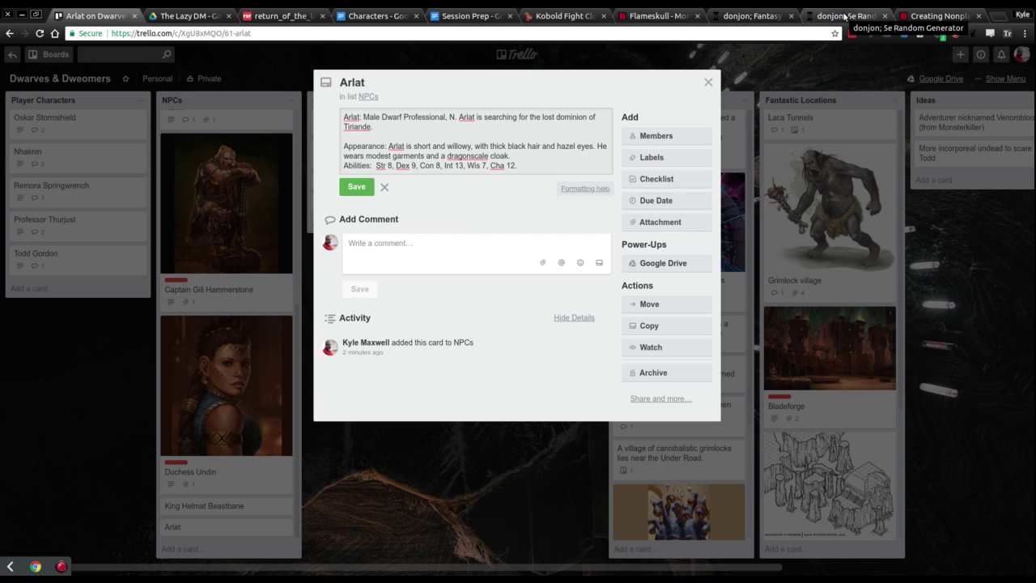
# Take talent 7 from D&D Beyond's NPC Talents table and add "Talent: Great at solving puzzles." to Arlat's Trello description
pyautogui.click(939, 16)
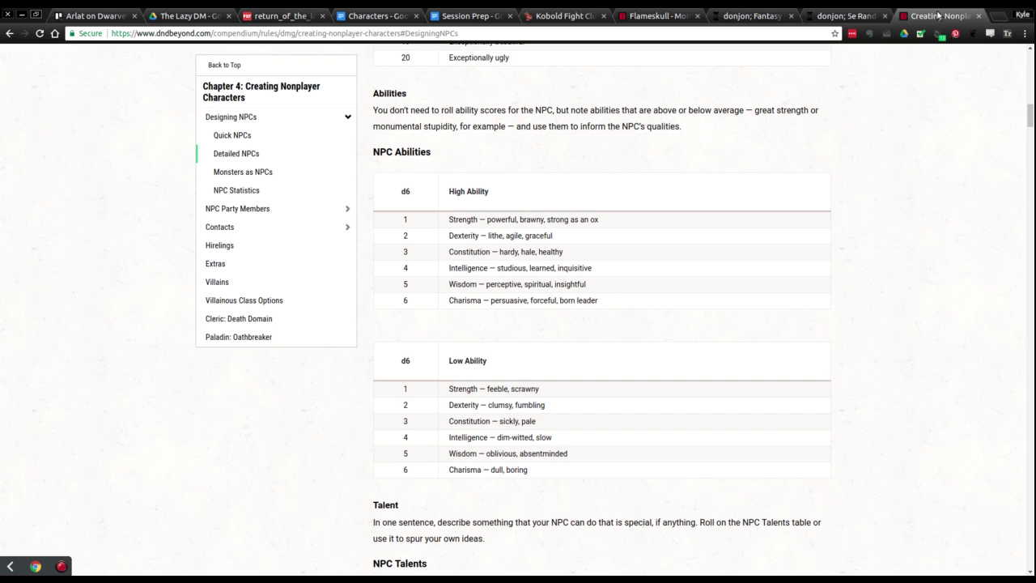
pyautogui.scroll(-3, 708, 316)
pyautogui.scroll(-4, 708, 316)
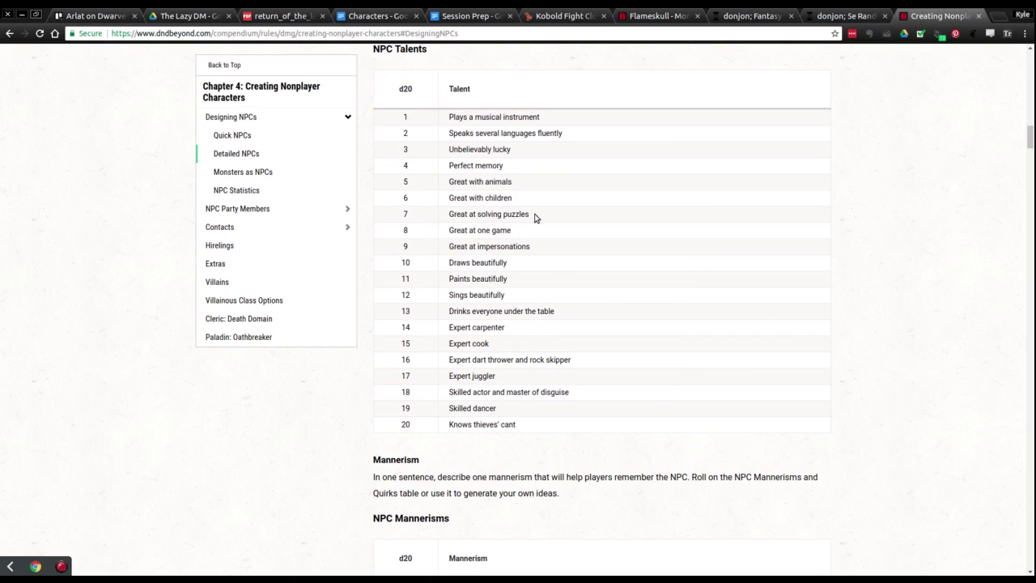
pyautogui.tripleClick(455, 220)
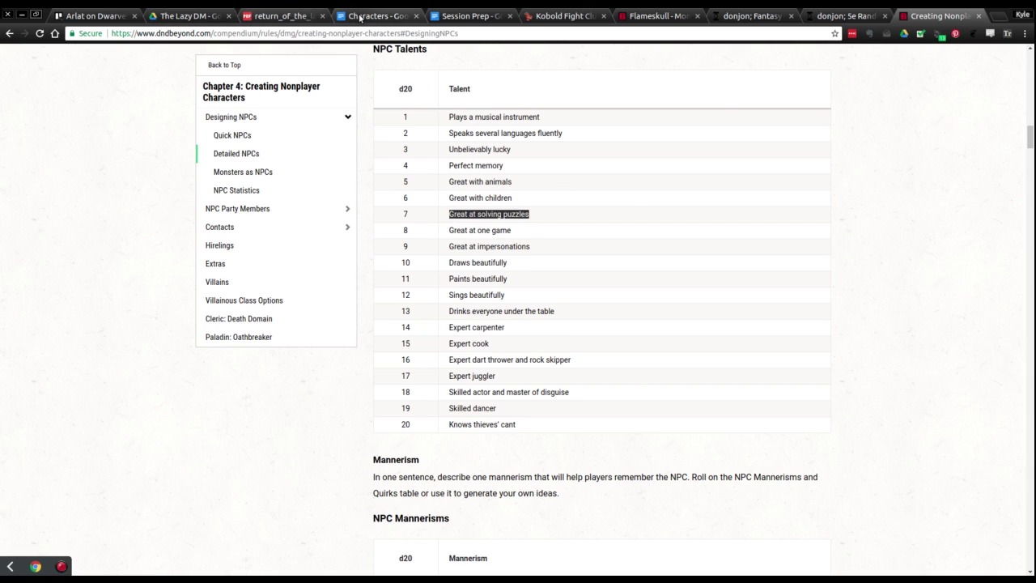
pyautogui.click(360, 16)
pyautogui.click(109, 17)
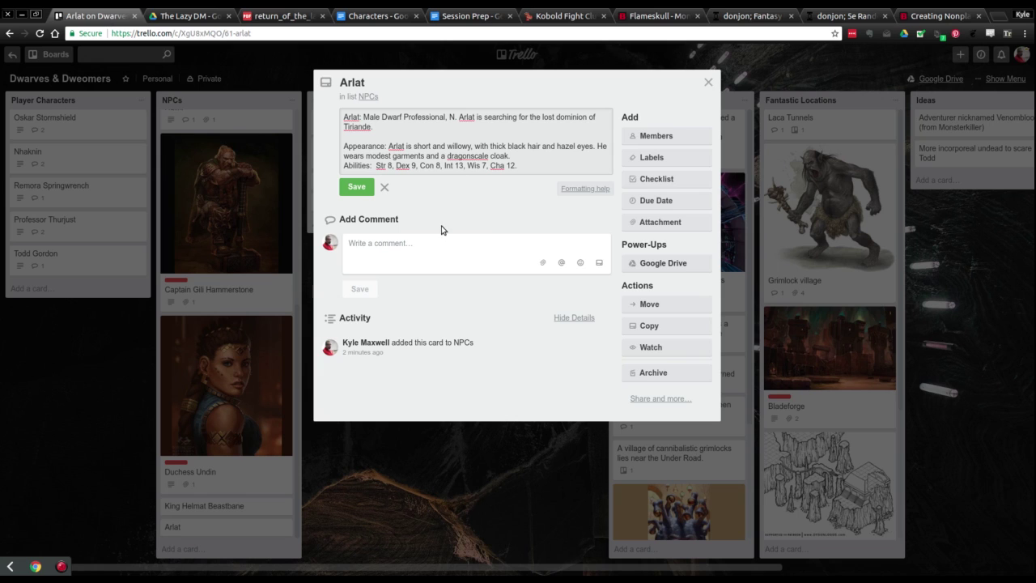
pyautogui.click(523, 166)
pyautogui.press('Return')
pyautogui.write('Talent: Great at solving puzzles.')
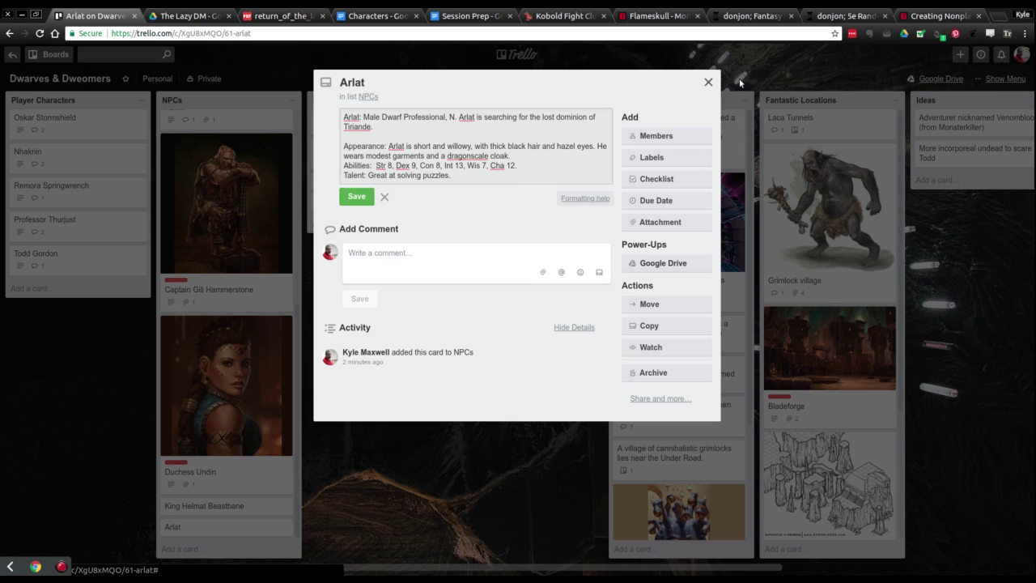
# Take mannerism 5 from D&D Beyond's NPC Mannerisms table and add "Mannerism: Enunciates overly clearly." to Arlat's Trello description
pyautogui.click(912, 19)
pyautogui.scroll(-5, 624, 458)
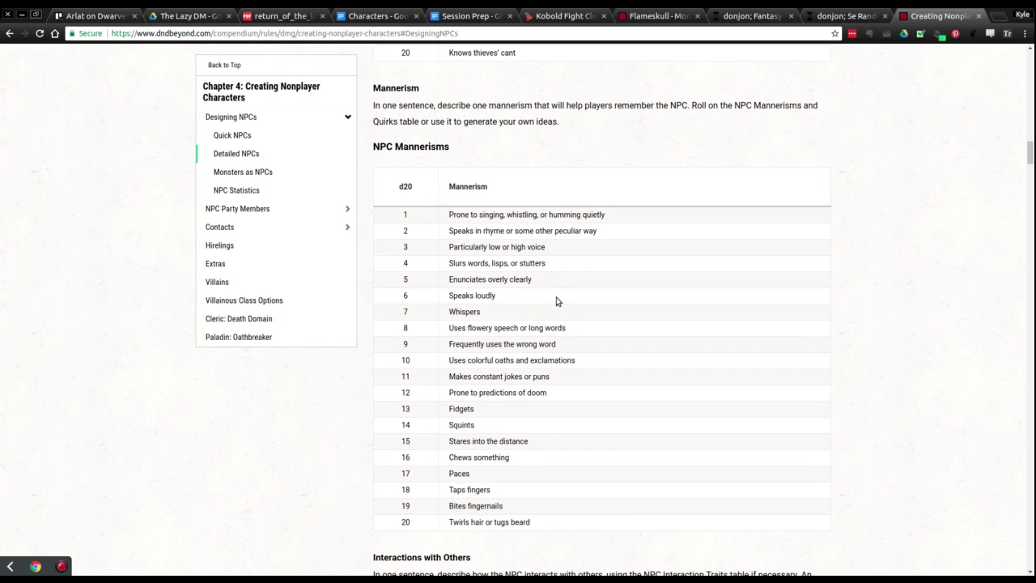
pyautogui.moveTo(537, 280); pyautogui.dragTo(449, 283)
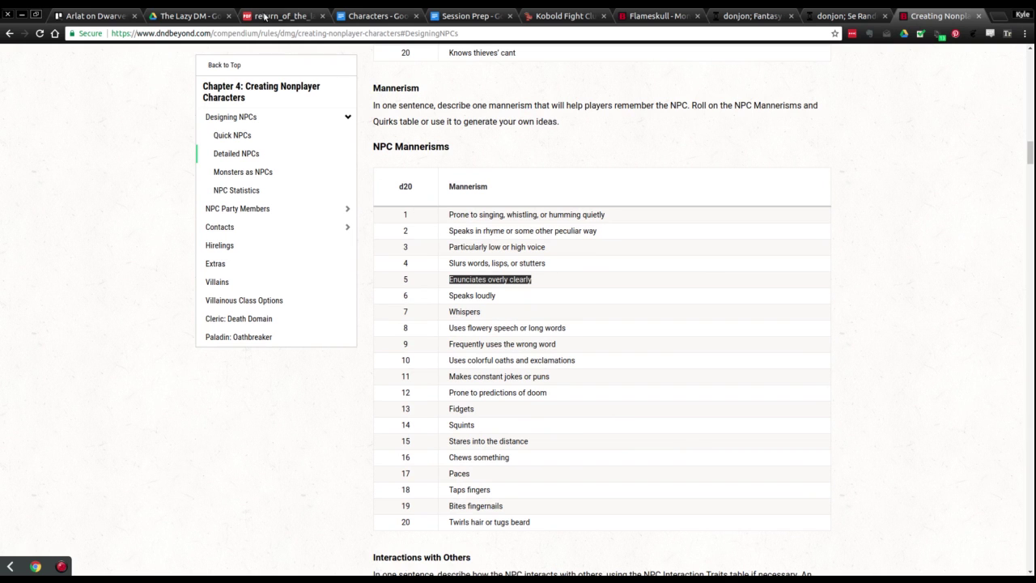
pyautogui.click(90, 17)
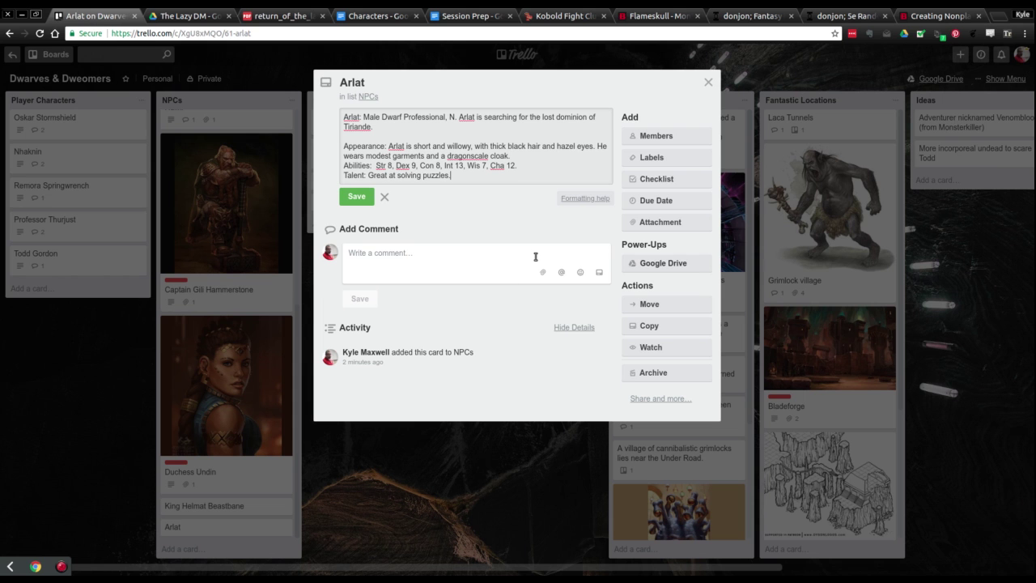
pyautogui.press('Return')
pyautogui.write('Manner')
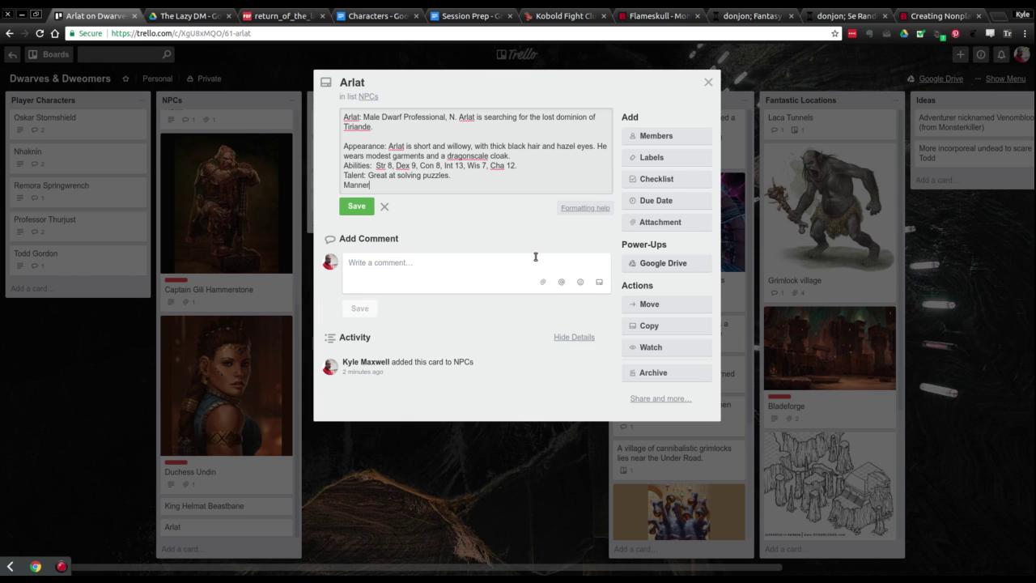
pyautogui.write('ism: Enunciates overly clearly.')
# Consult D&D Beyond's NPC Interaction Traits table and add "Personality Trait: Quiet." to Arlat's Trello description
pyautogui.click(914, 16)
pyautogui.scroll(-5, 609, 370)
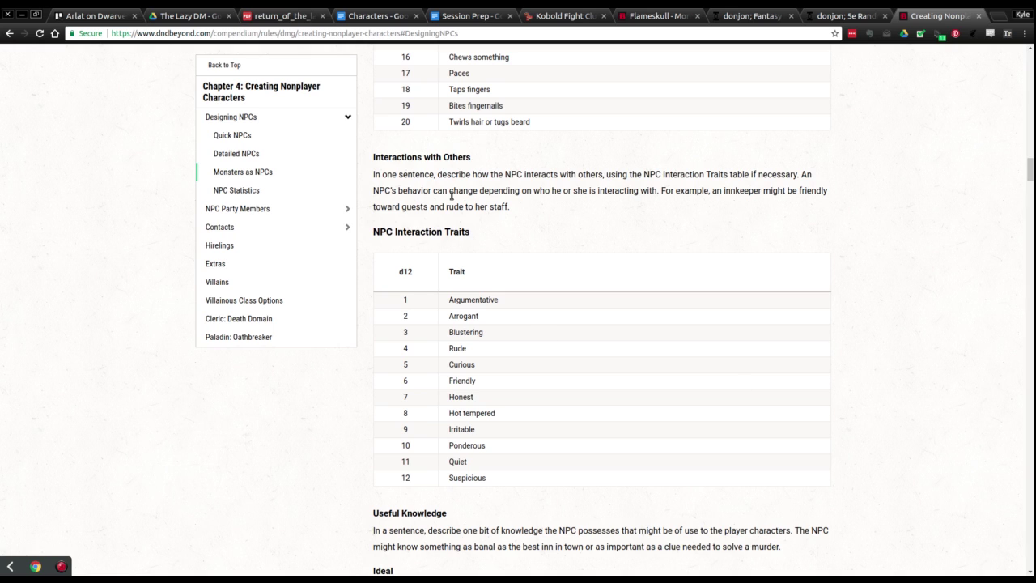
pyautogui.click(72, 16)
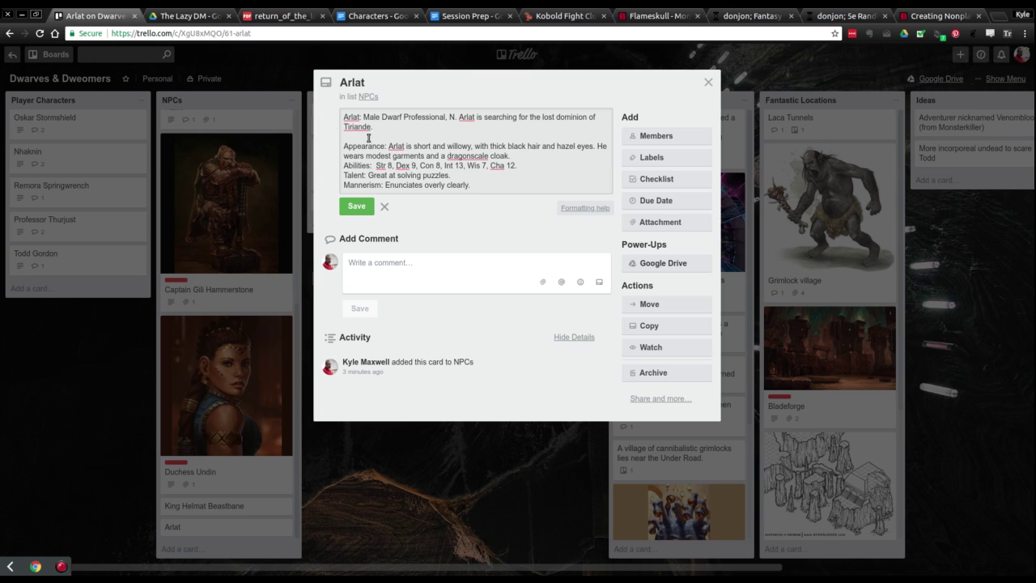
pyautogui.press('Return')
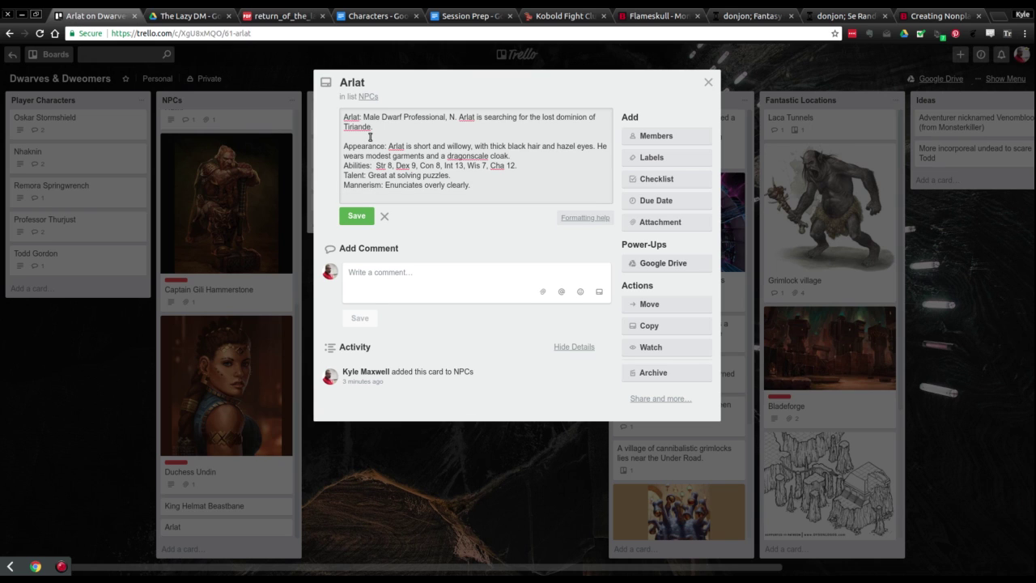
pyautogui.write('Personality Trait: Queiet.')
pyautogui.press('Return')
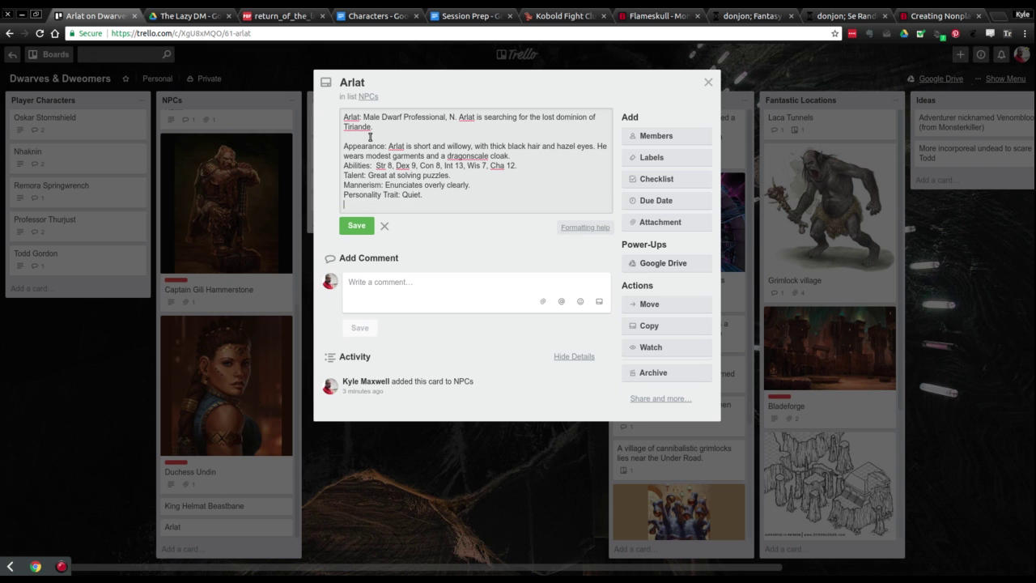
# Take neutral ideal 3 from D&D Beyond's NPC Ideals tables and add "Ideal: Live and let live." to Arlat's Trello description
pyautogui.click(361, 17)
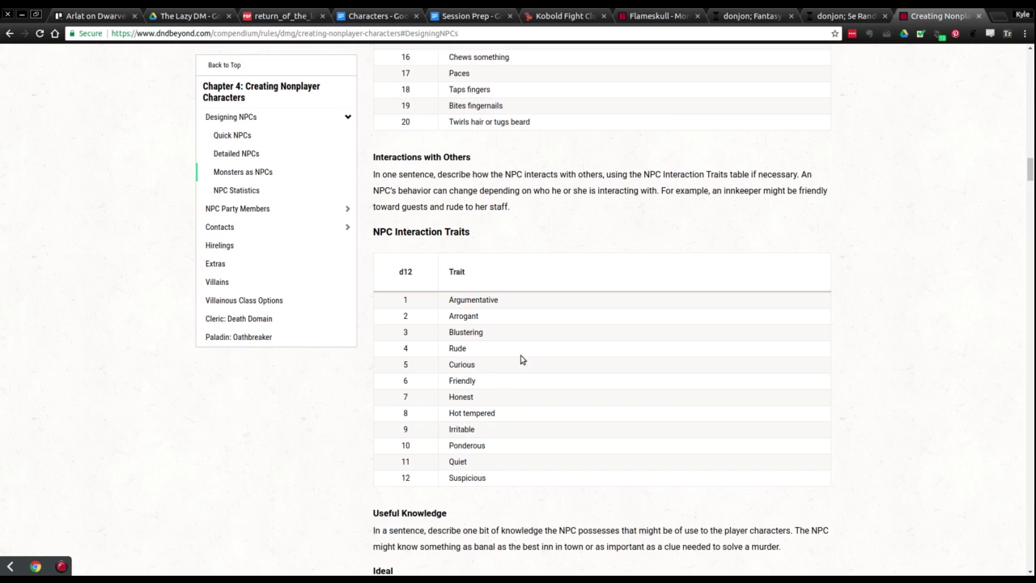
pyautogui.scroll(-4, 535, 383)
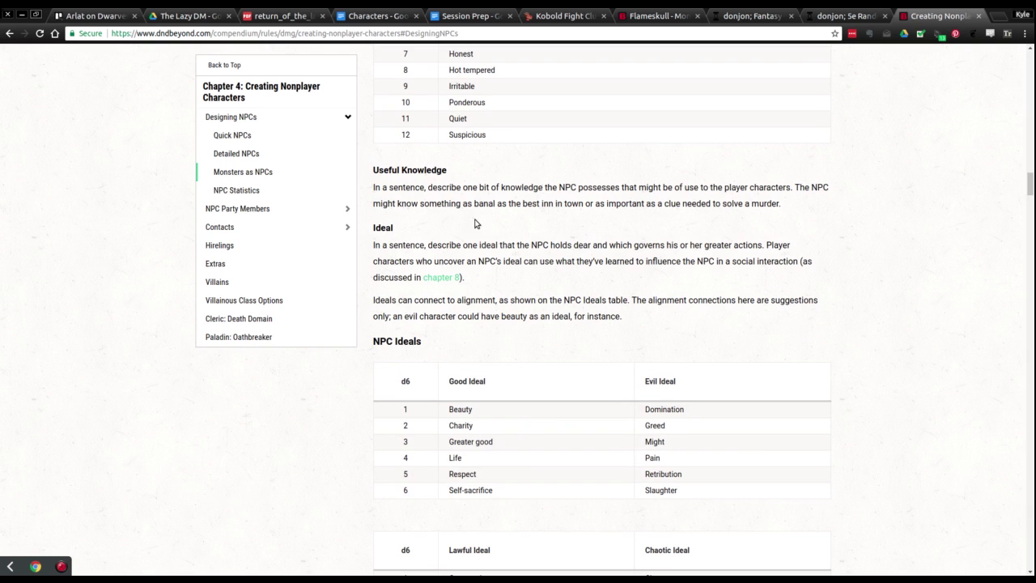
pyautogui.scroll(-4, 494, 295)
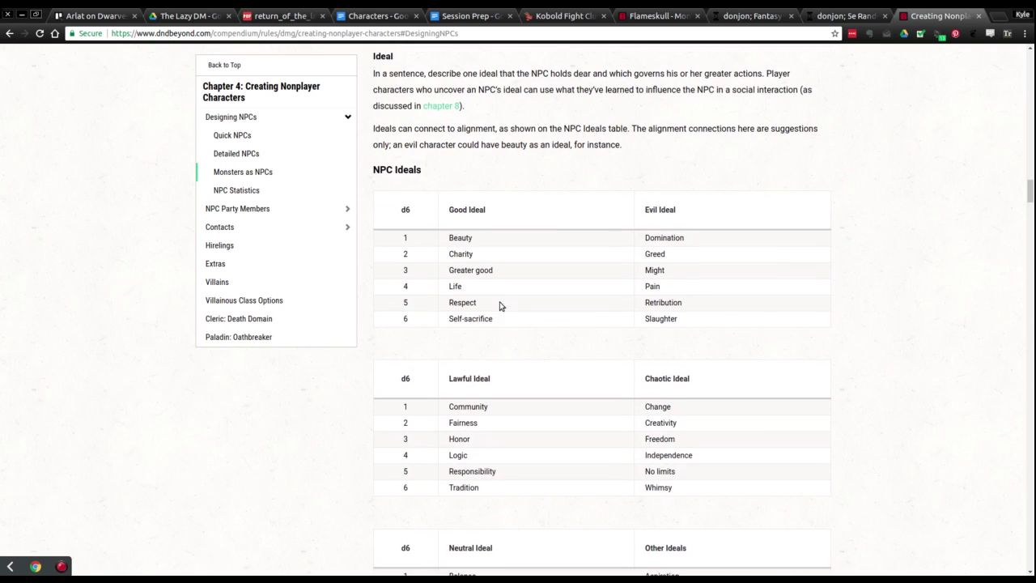
pyautogui.scroll(-3, 506, 273)
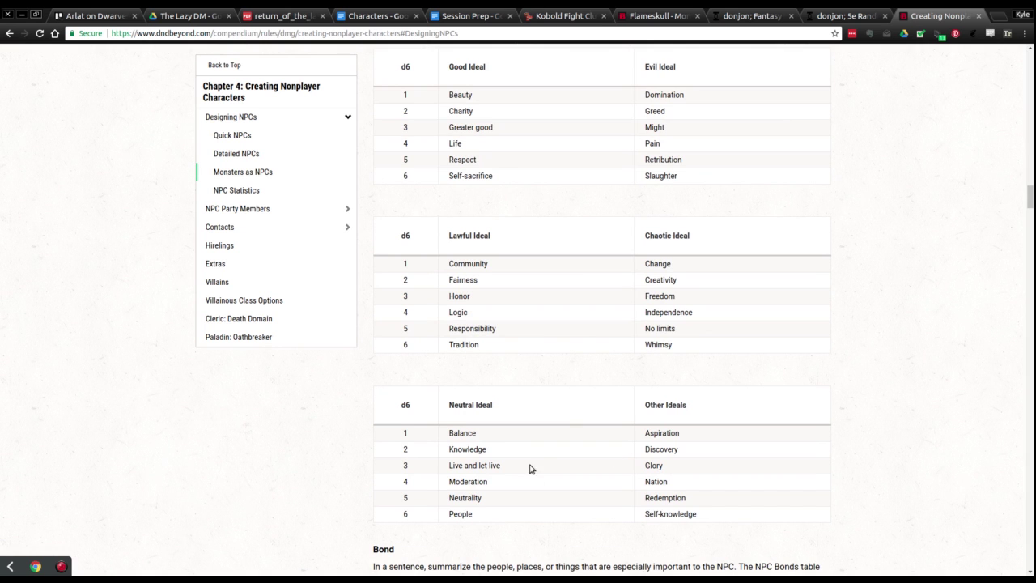
pyautogui.moveTo(518, 467); pyautogui.dragTo(454, 466)
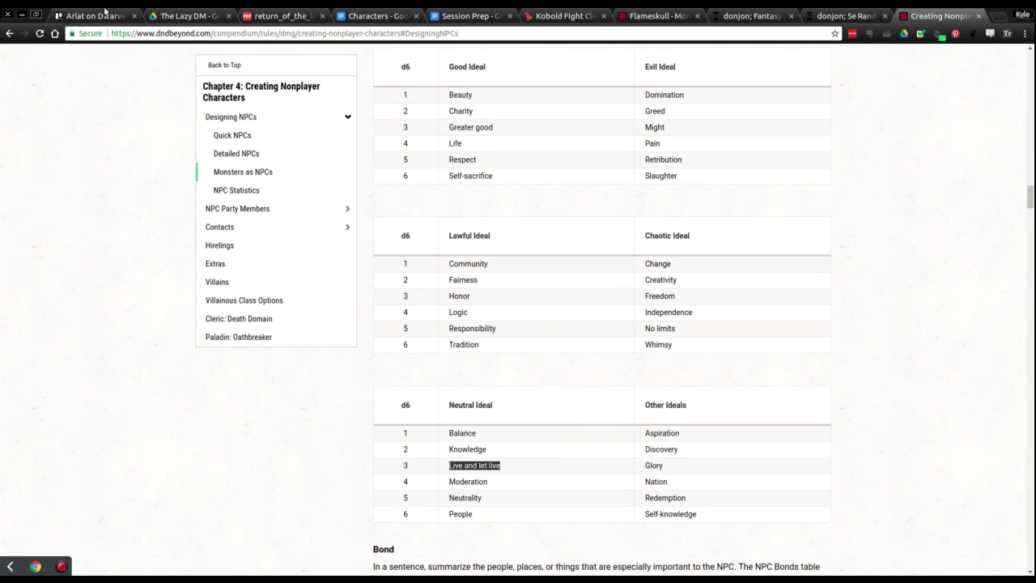
pyautogui.click(103, 15)
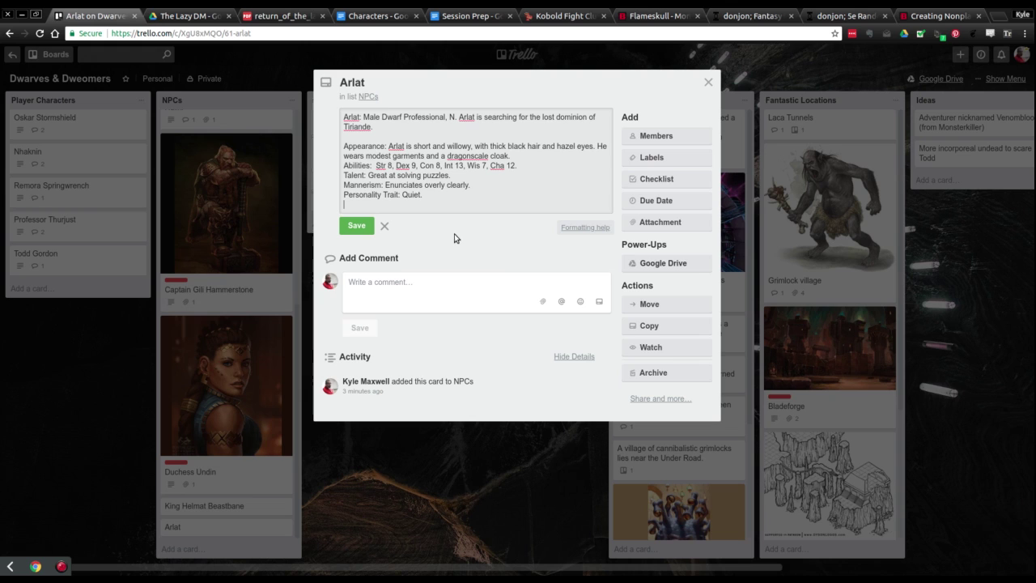
pyautogui.write(':')
pyautogui.write('Live and let live')
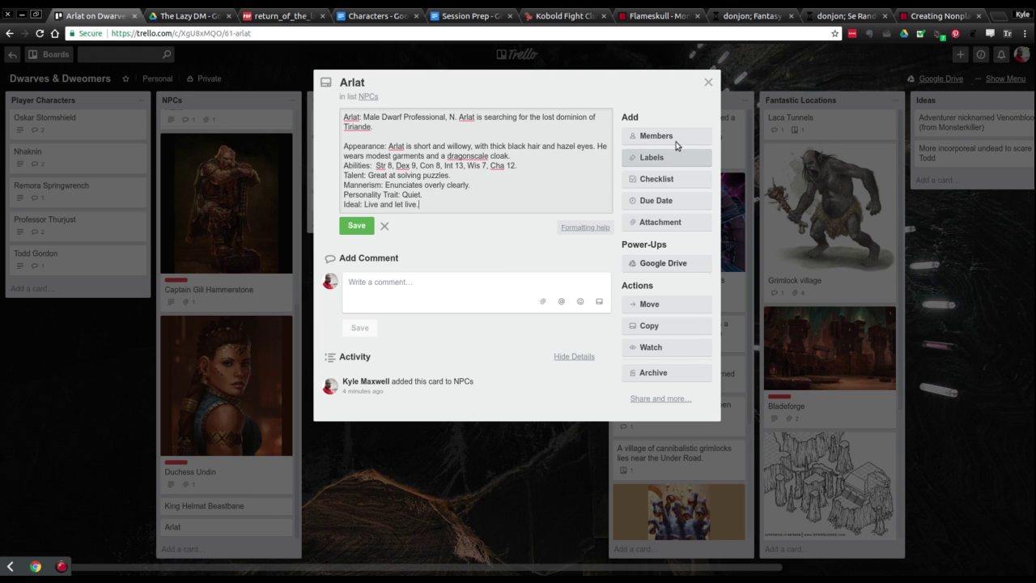
# Take bond 7 from D&D Beyond's NPC Bonds table and add "Bond: Protective of a sentimental keepsake (cloak)." to Arlat's Trello description
pyautogui.click(915, 14)
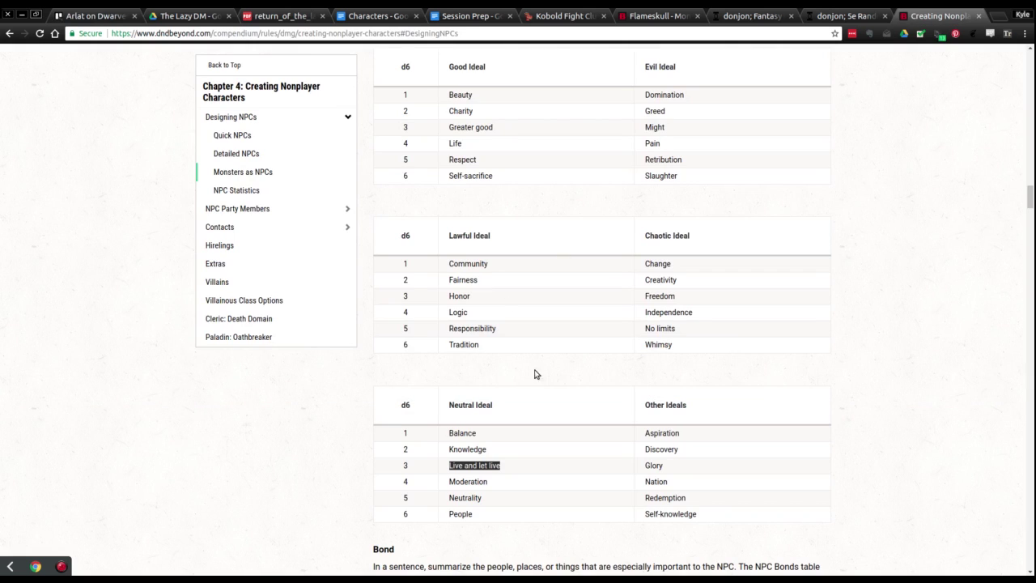
pyautogui.scroll(-3, 546, 371)
pyautogui.scroll(-3, 546, 371)
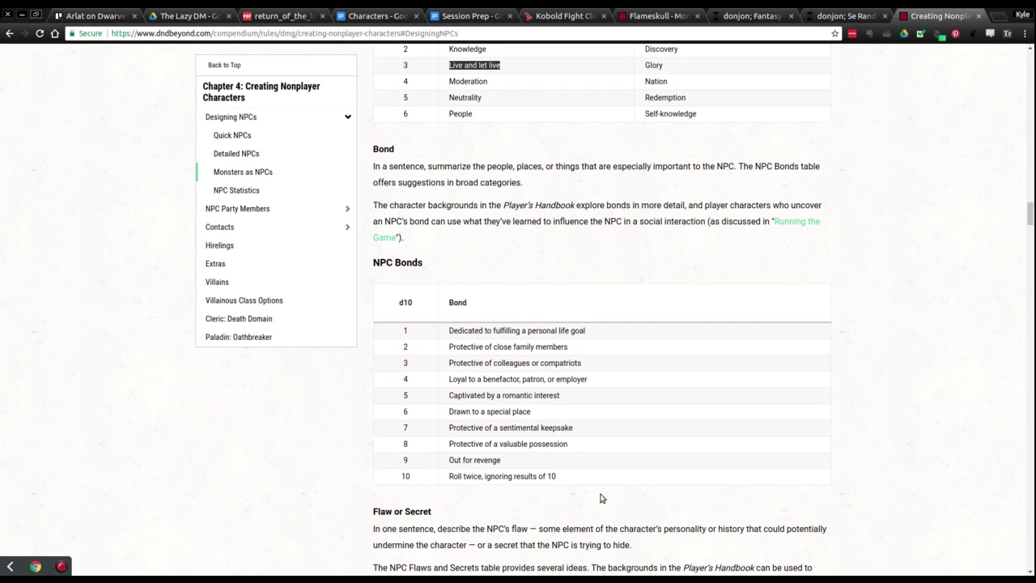
pyautogui.moveTo(576, 429); pyautogui.dragTo(449, 427)
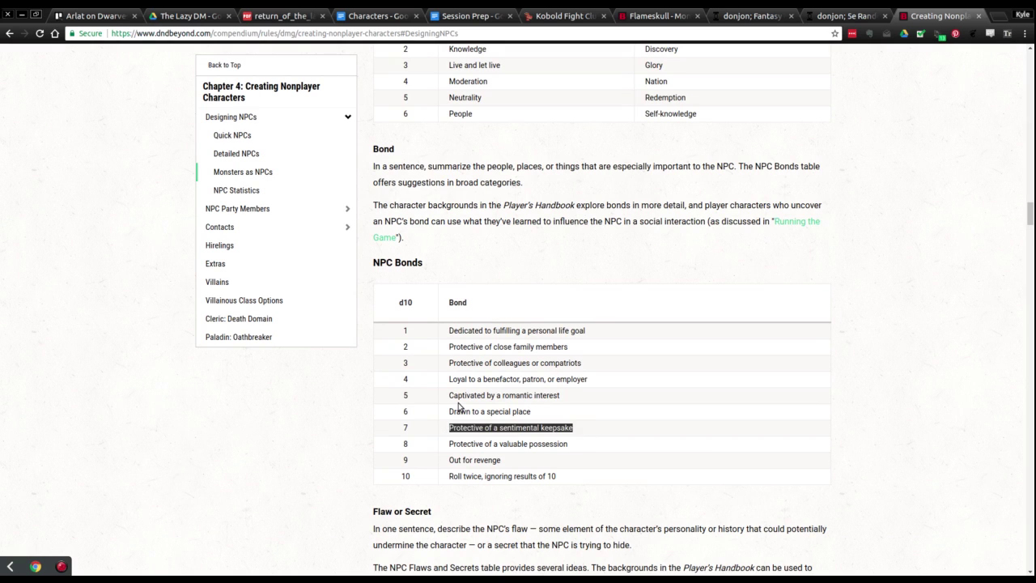
pyautogui.click(101, 16)
pyautogui.press('Return')
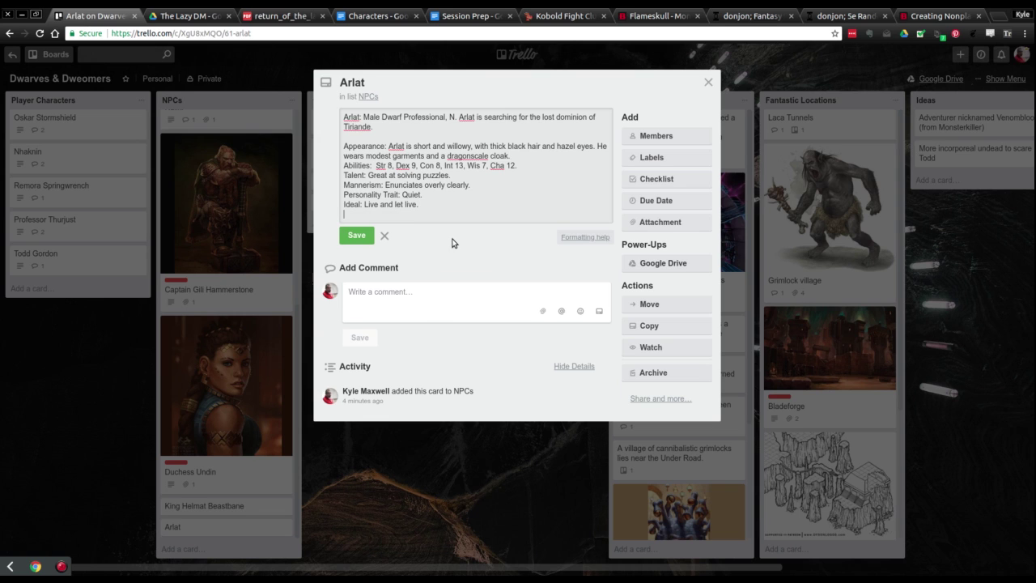
pyautogui.write('Bond: Protective of a sentimental keepsake (cloak).')
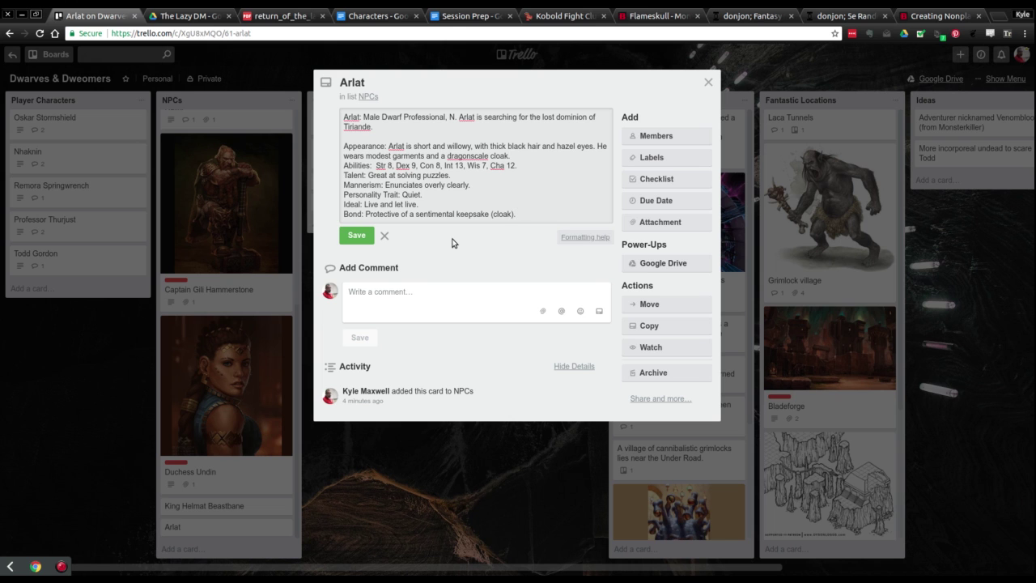
# Copy bond 5 from D&D Beyond's NPC Bonds table and append "Captivated by a romantic interest" to the Bond line in Arlat's Trello description
pyautogui.hotkey('ctrl', 'shift', 'Tab')
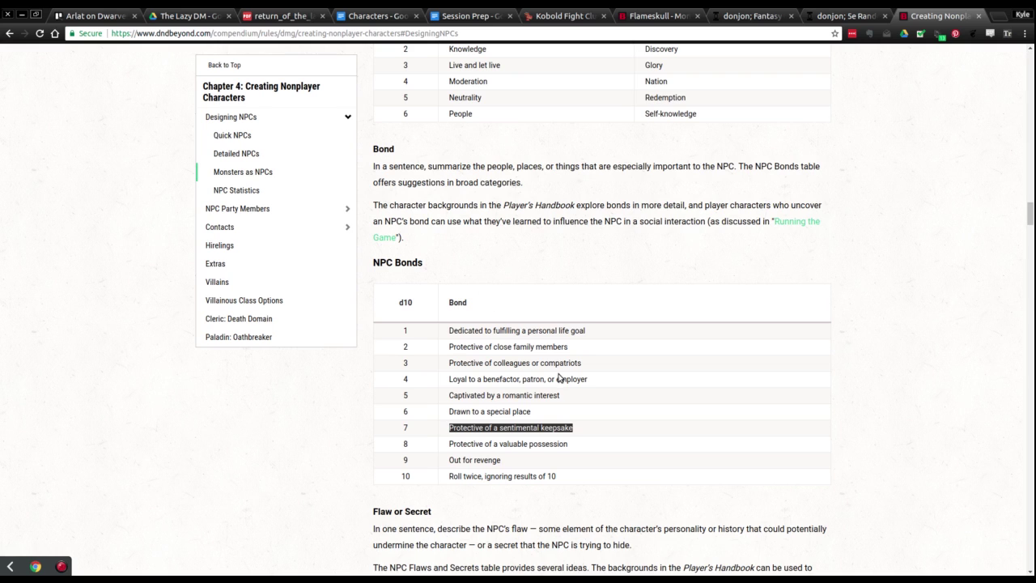
pyautogui.moveTo(562, 395); pyautogui.dragTo(447, 397)
pyautogui.hotkey('ctrl', 'c')
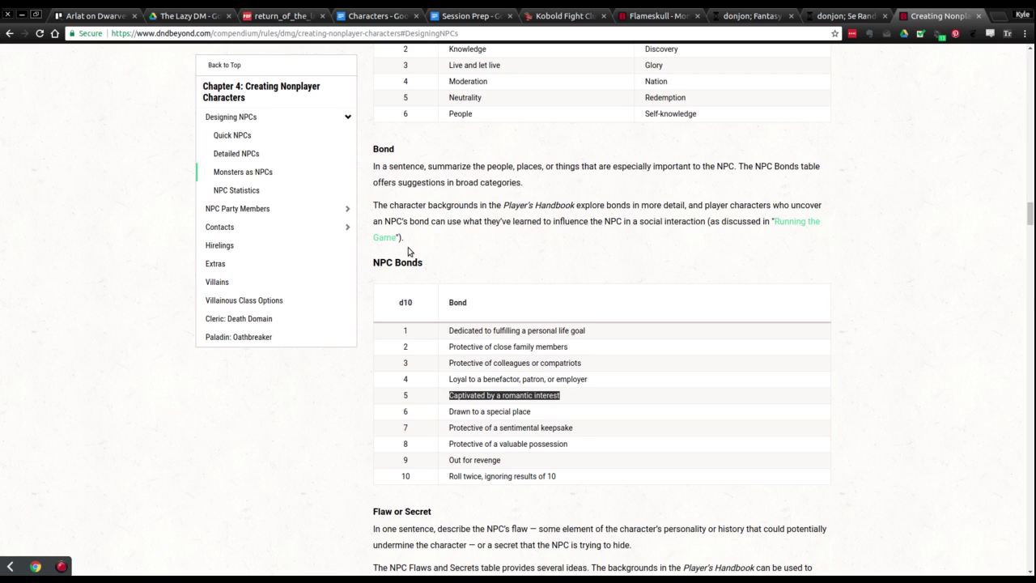
pyautogui.click(67, 14)
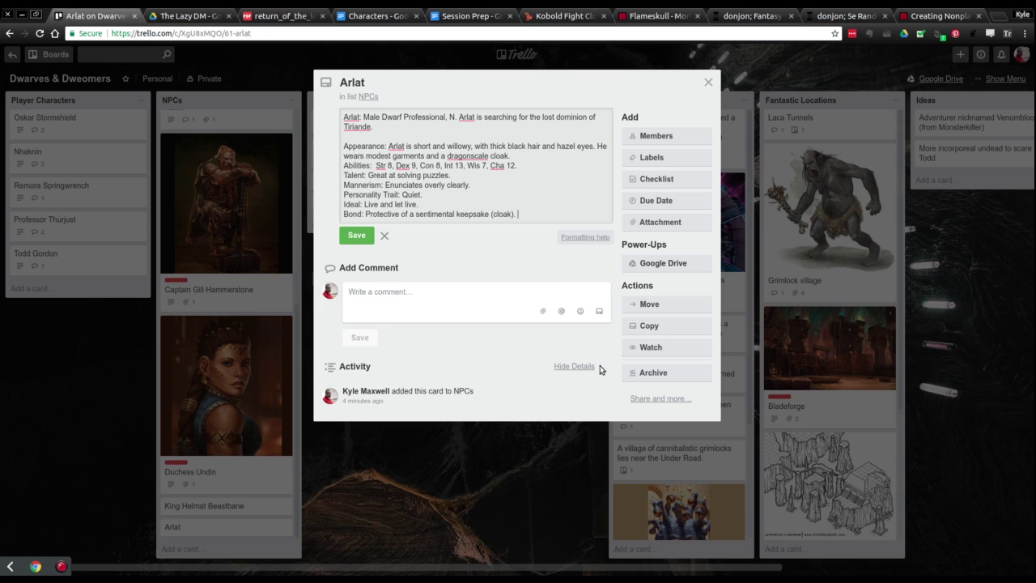
pyautogui.hotkey('ctrl', 'v')
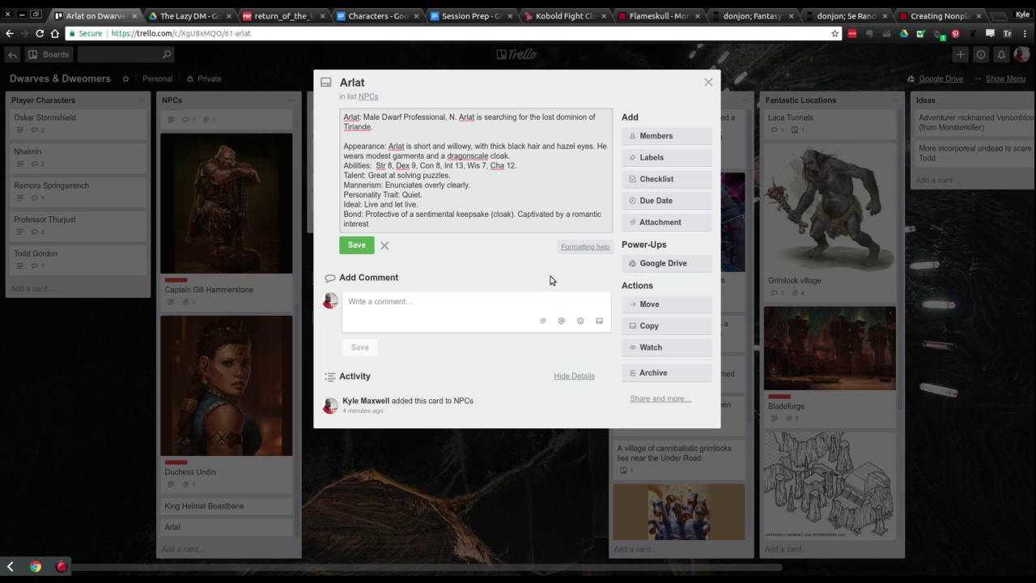
# Copy flaw 1 from D&D Beyond's NPC Flaws and Secrets table, add "Flaw: Forbidden love or susceptibility to romance" to Arlat's Trello description, and save it
pyautogui.press('Return')
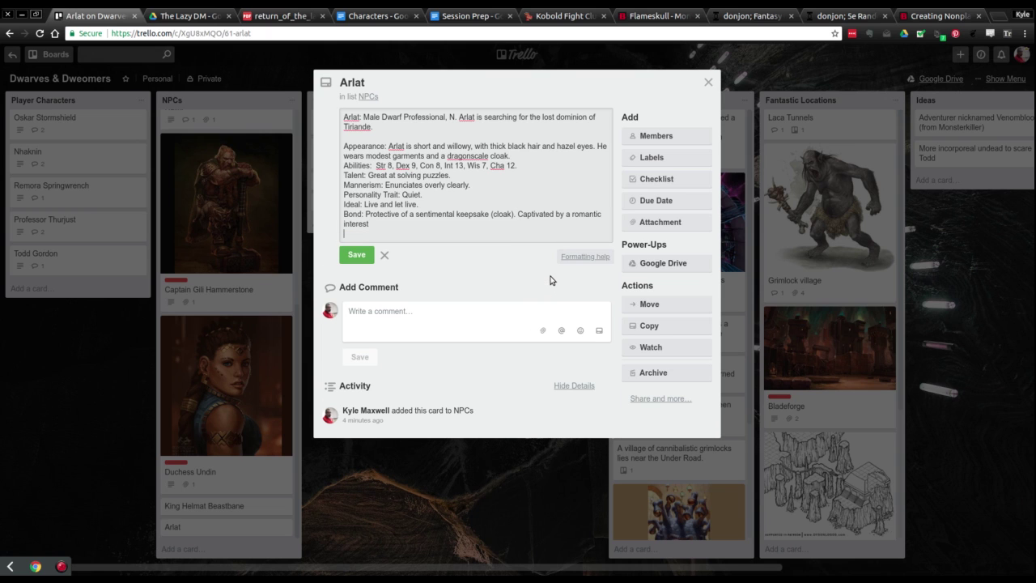
pyautogui.hotkey('ctrl', 'shift', 'Tab')
pyautogui.scroll(-5, 543, 279)
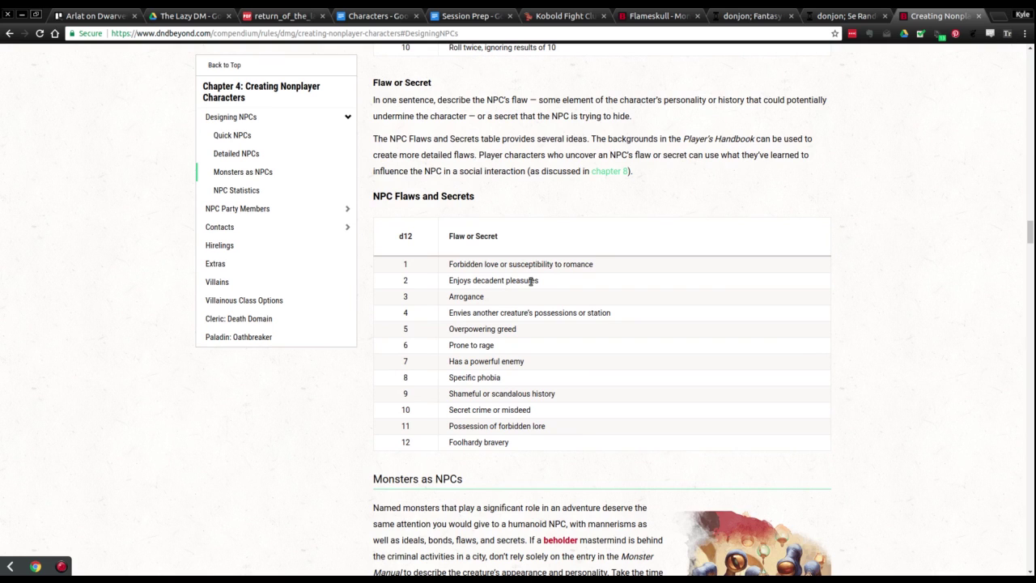
pyautogui.moveTo(598, 264); pyautogui.dragTo(468, 264)
pyautogui.tripleClick(468, 264)
pyautogui.hotkey('ctrl', 'c')
pyautogui.click(113, 16)
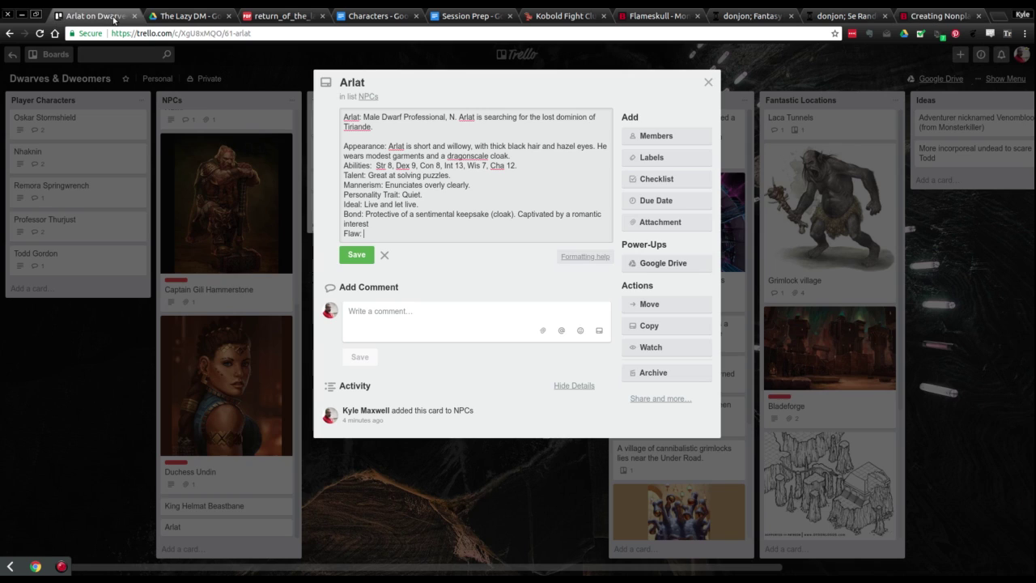
pyautogui.hotkey('ctrl', 'v')
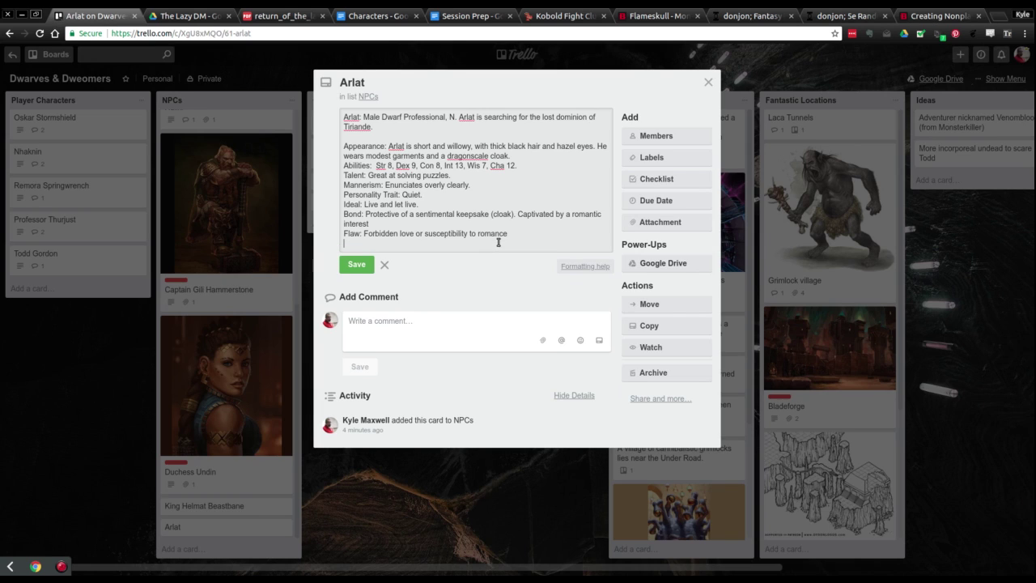
pyautogui.click(360, 264)
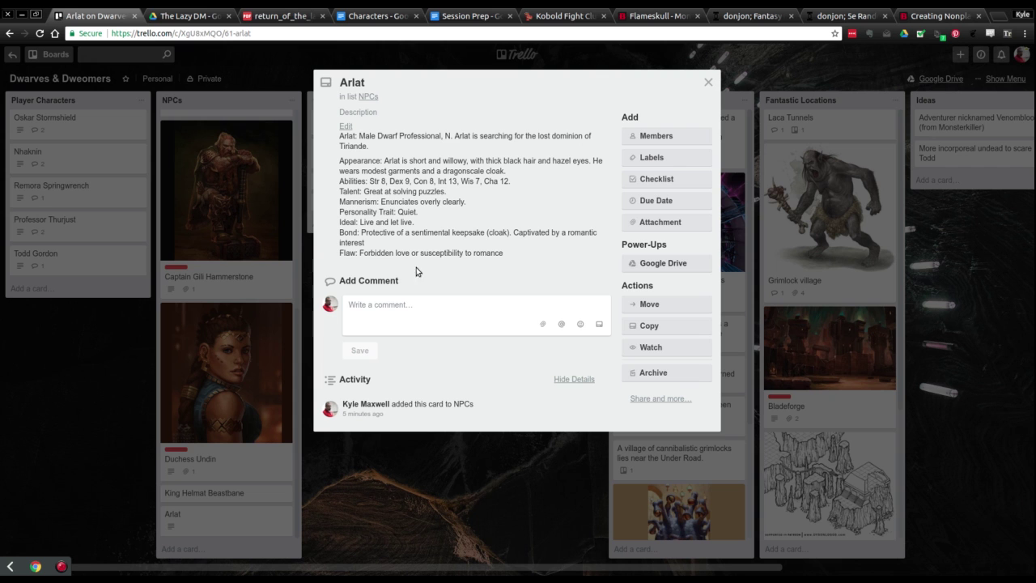
# Close Arlat's card, move it directly below Otidg in the NPCs list, and check the Lazy Dungeon Master's checklist PDF
pyautogui.click(708, 82)
pyautogui.moveTo(227, 518); pyautogui.dragTo(238, 317)
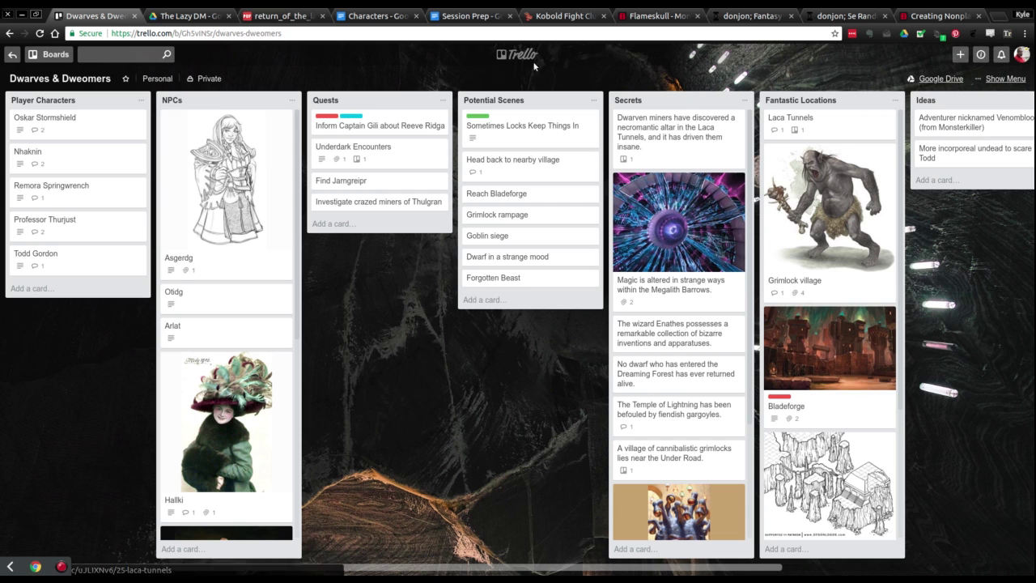
pyautogui.click(289, 18)
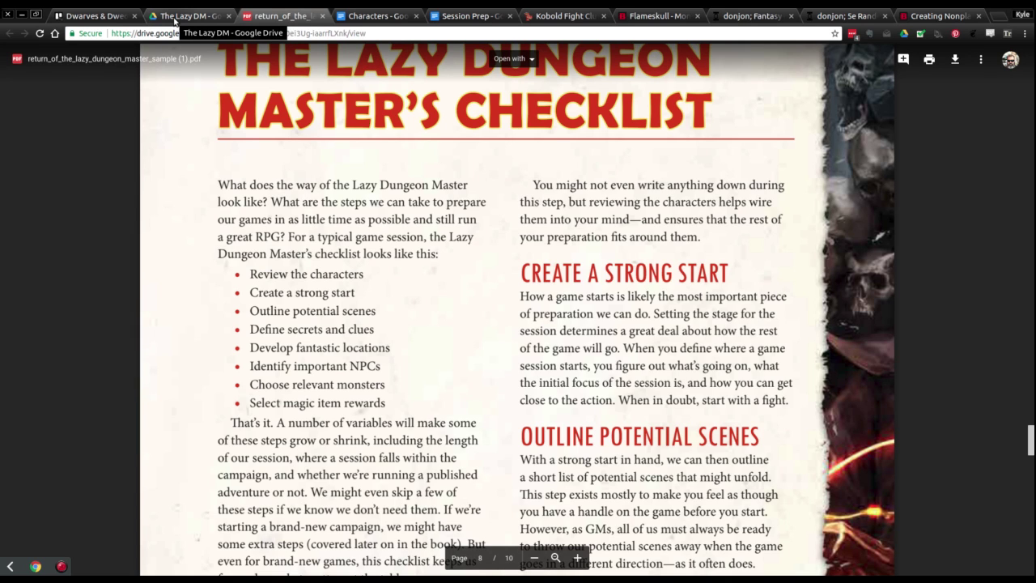
pyautogui.click(99, 16)
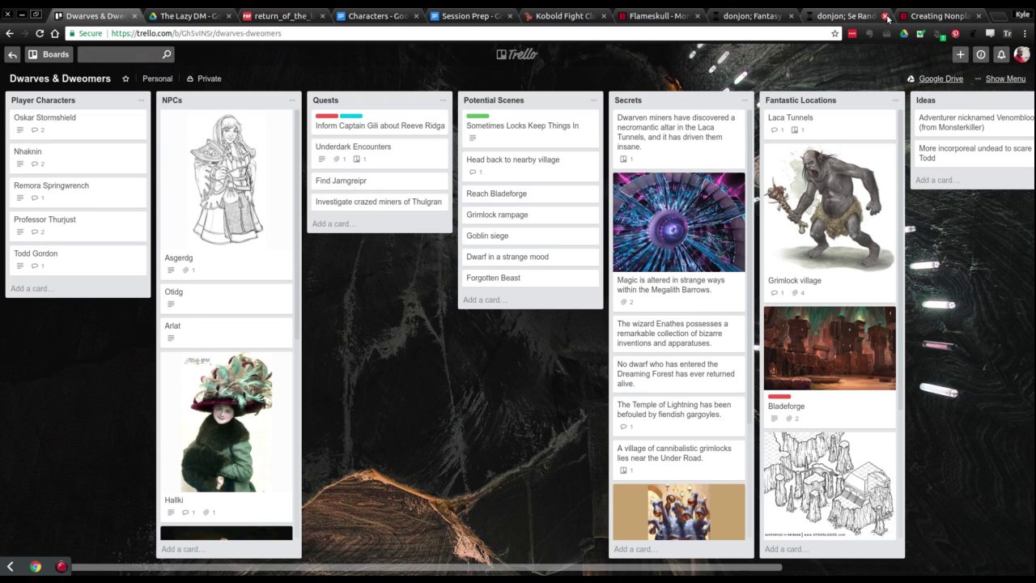
# Open D&D Beyond's Magic Items listing in a new browser tab and filter it to Rare rarity
pyautogui.hotkey('ctrl', 't')
pyautogui.write('dndb')
pyautogui.press('Right')
pyautogui.write('/mag')
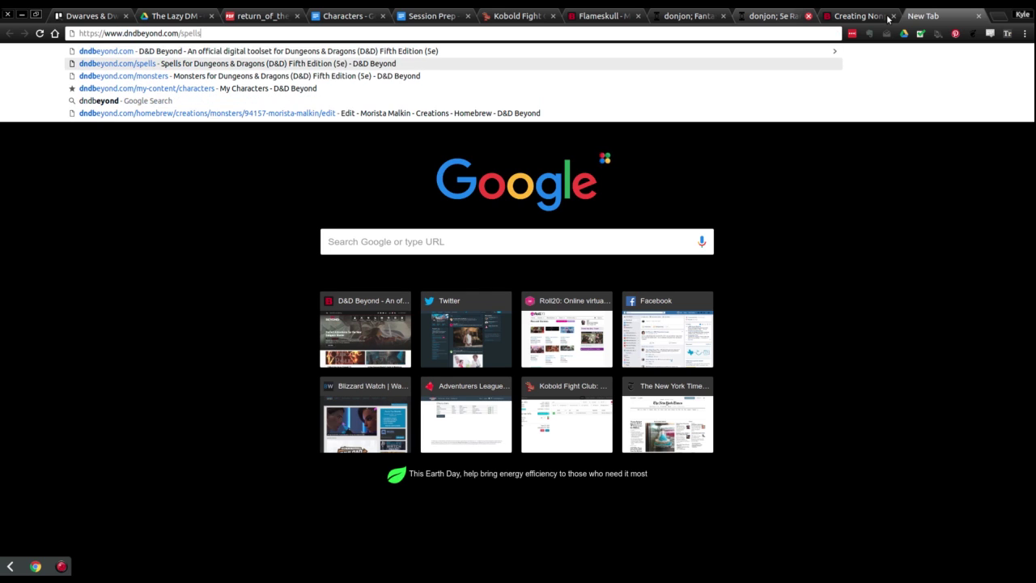
pyautogui.press('Return')
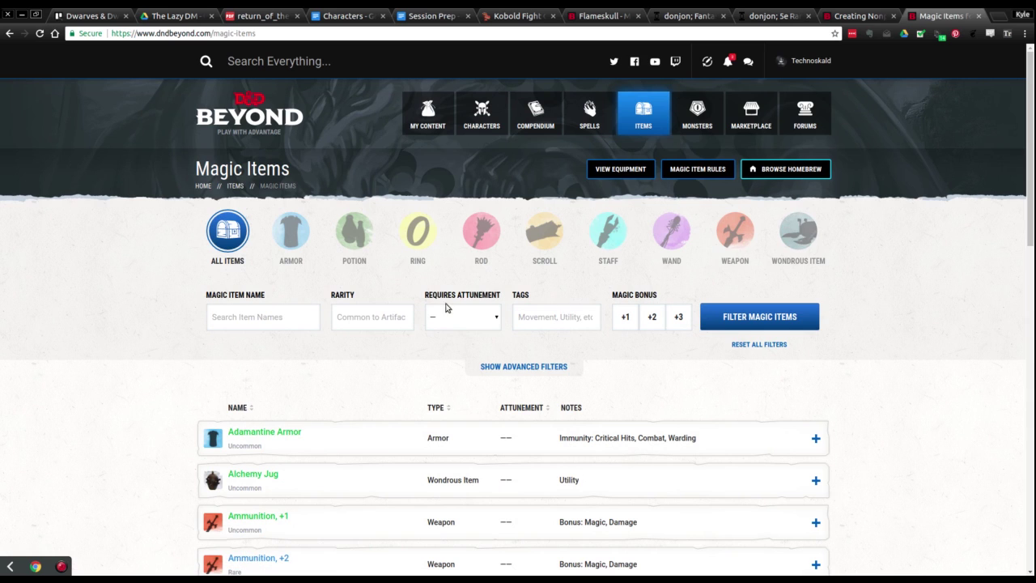
pyautogui.click(369, 318)
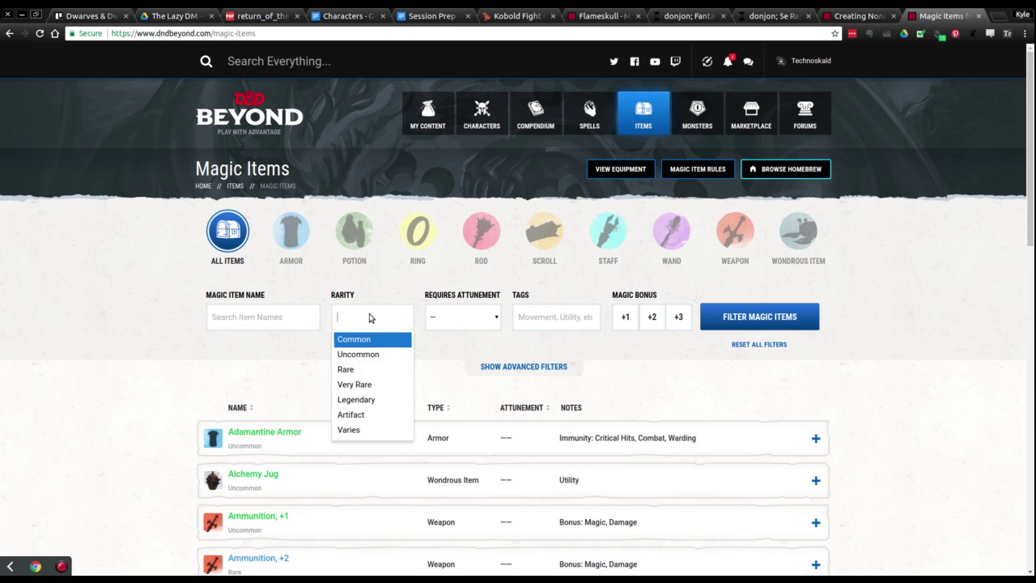
pyautogui.click(363, 369)
pyautogui.click(713, 324)
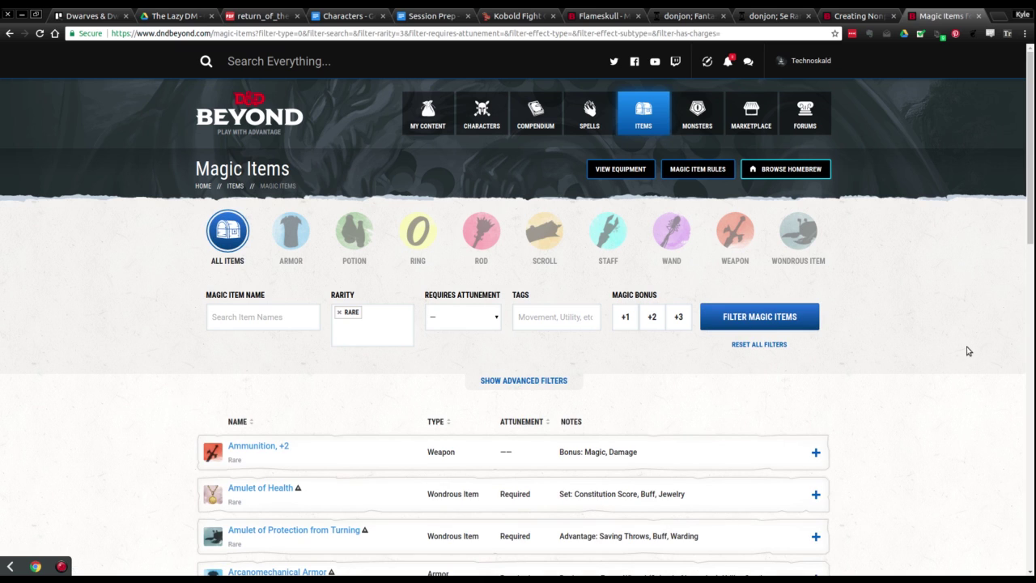
# Narrow the rare magic items to armor, browse the list, and read the Elven Chain details
pyautogui.click(295, 228)
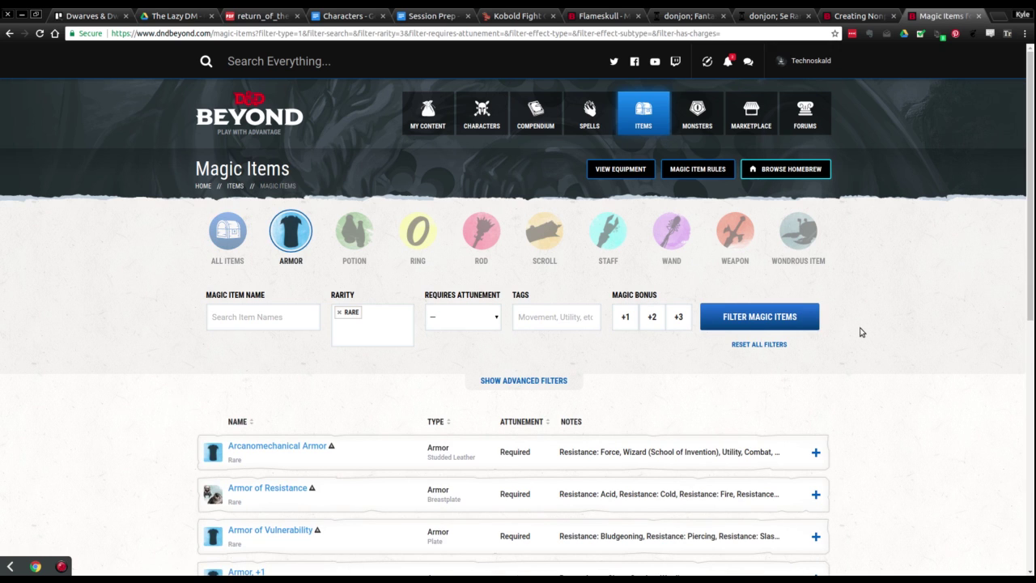
pyautogui.scroll(-2, 861, 332)
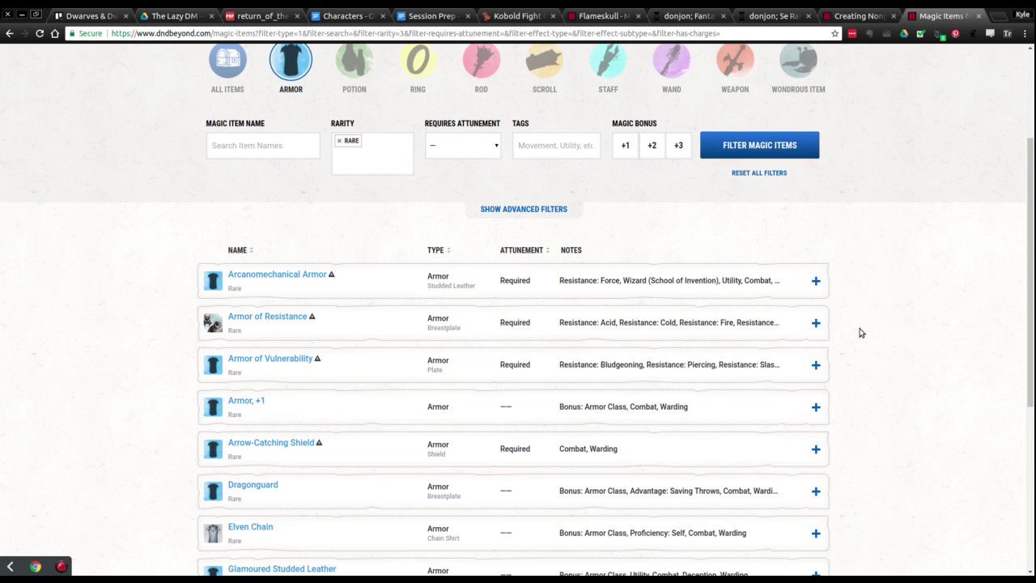
pyautogui.scroll(-2, 847, 308)
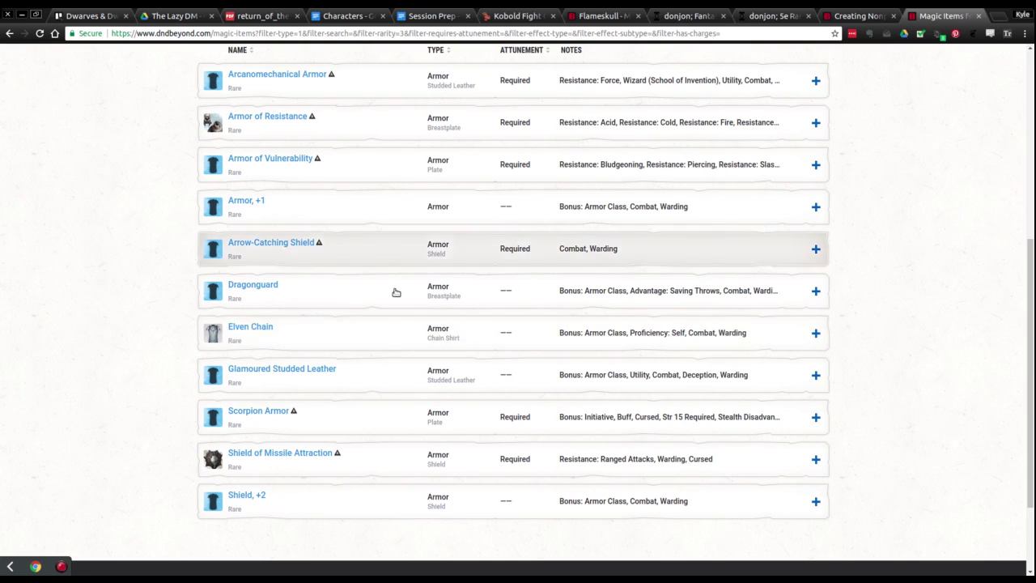
pyautogui.scroll(-2, 368, 345)
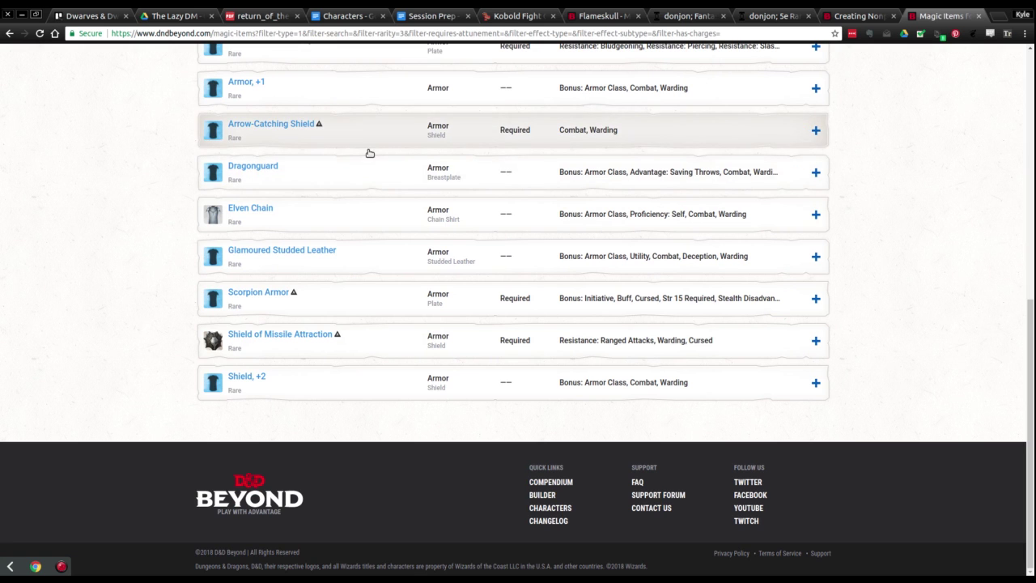
pyautogui.scroll(2, 491, 384)
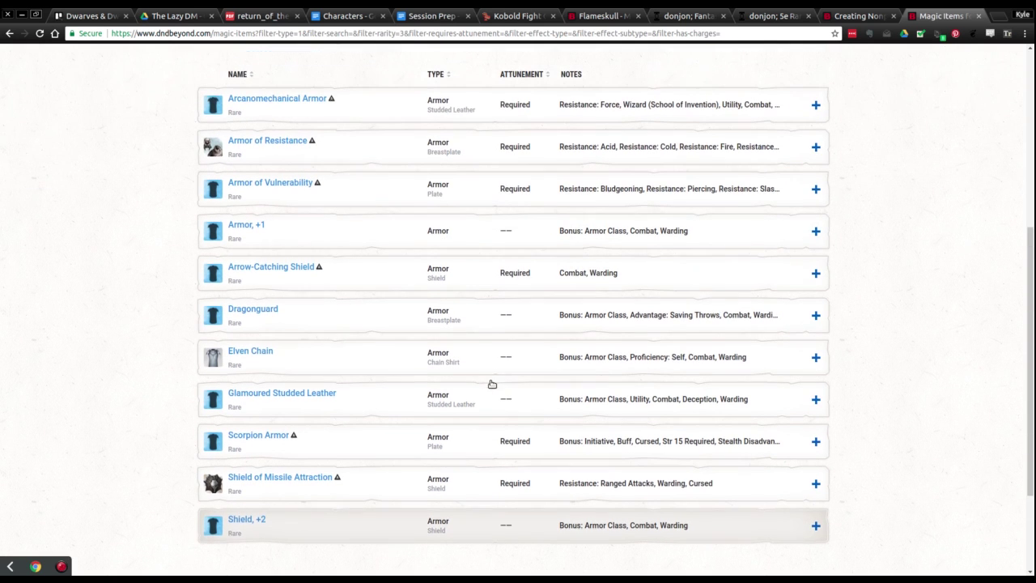
pyautogui.click(334, 365)
pyautogui.scroll(-2, 340, 364)
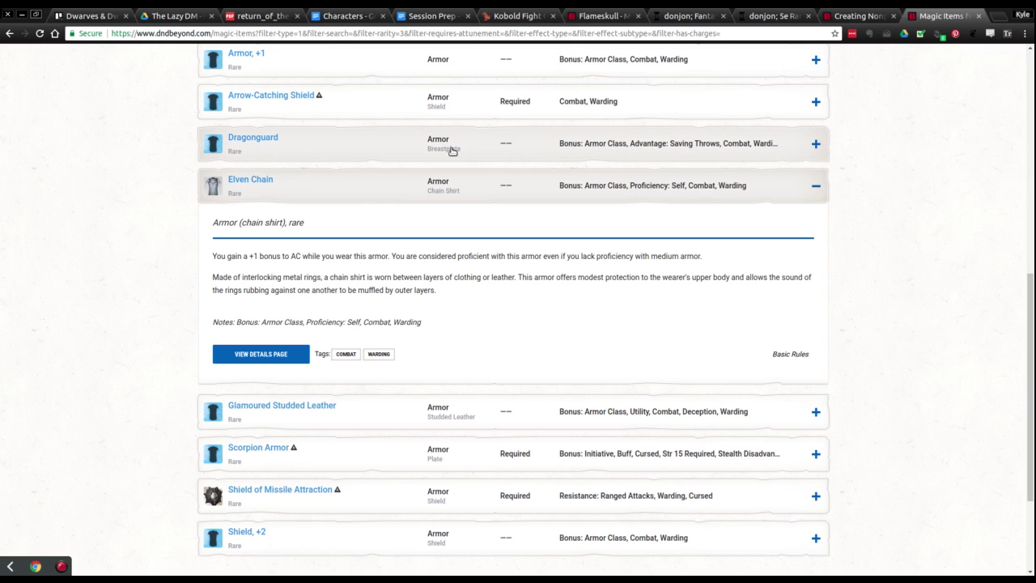
# Switch the rare magic items to wondrous items, browse the first page of the list, and open page 2
pyautogui.scroll(3, 387, 233)
pyautogui.scroll(8, 398, 259)
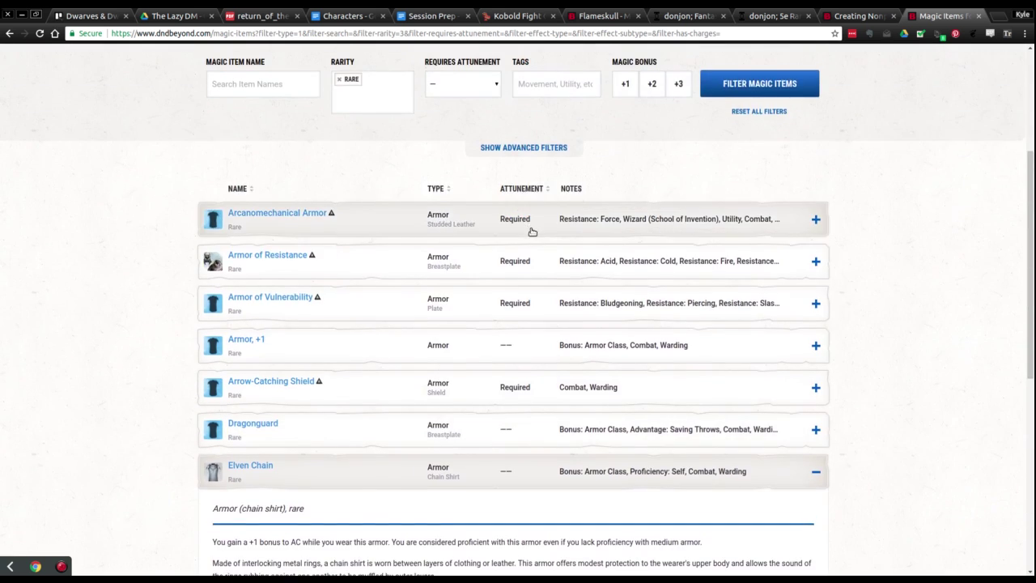
pyautogui.click(362, 154)
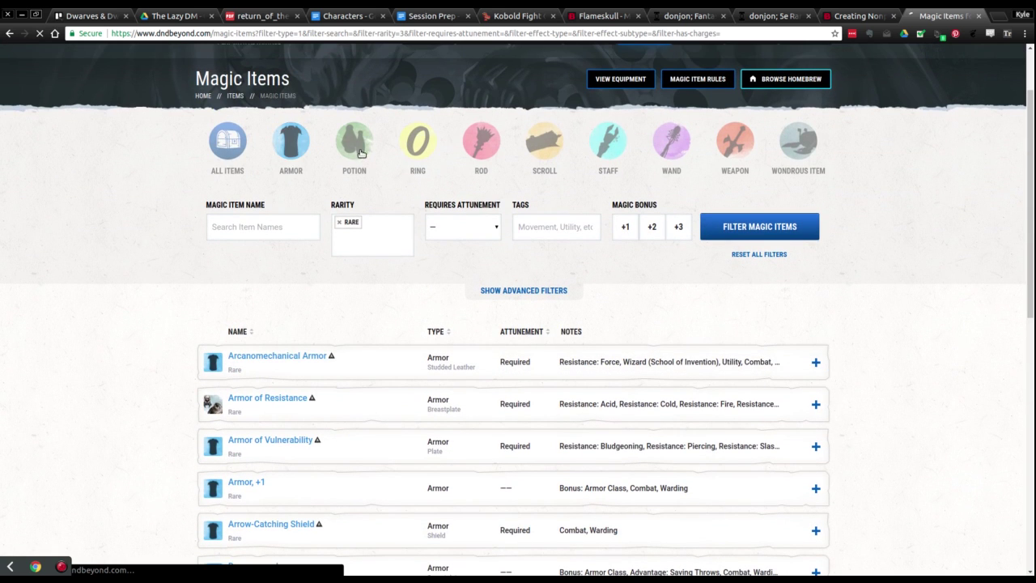
pyautogui.click(799, 150)
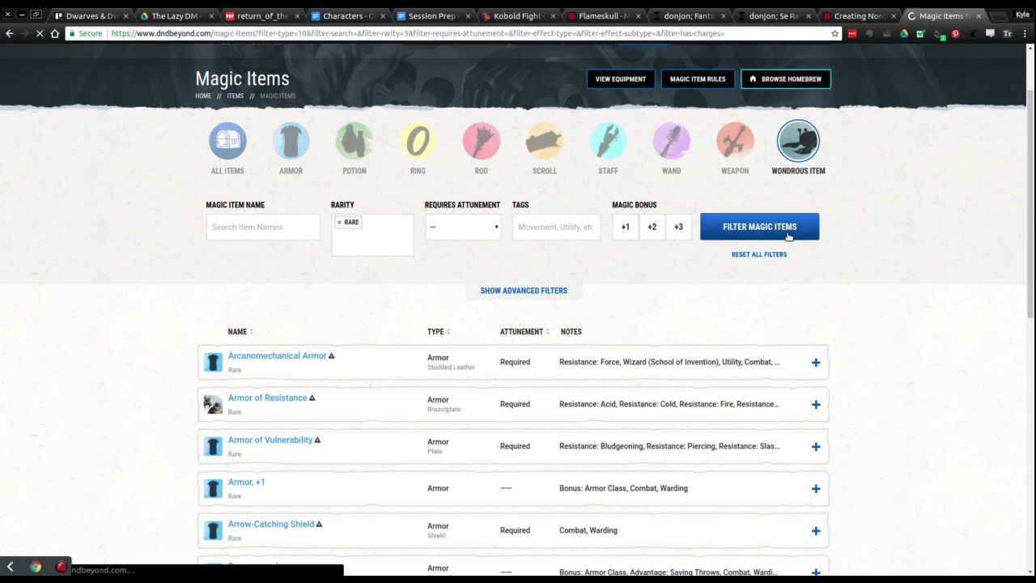
pyautogui.scroll(-3, 867, 243)
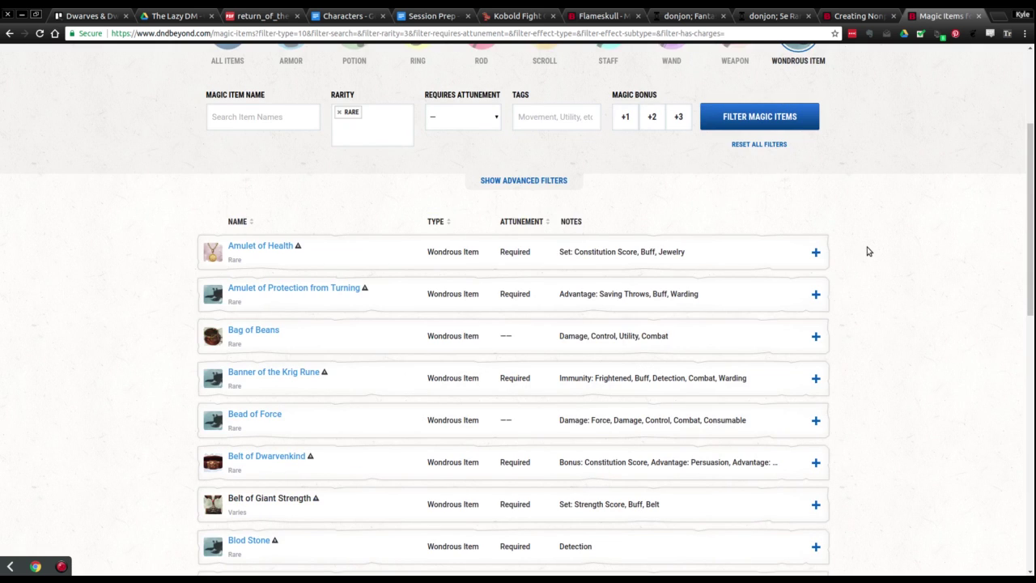
pyautogui.scroll(-3, 867, 251)
pyautogui.scroll(-3, 867, 251)
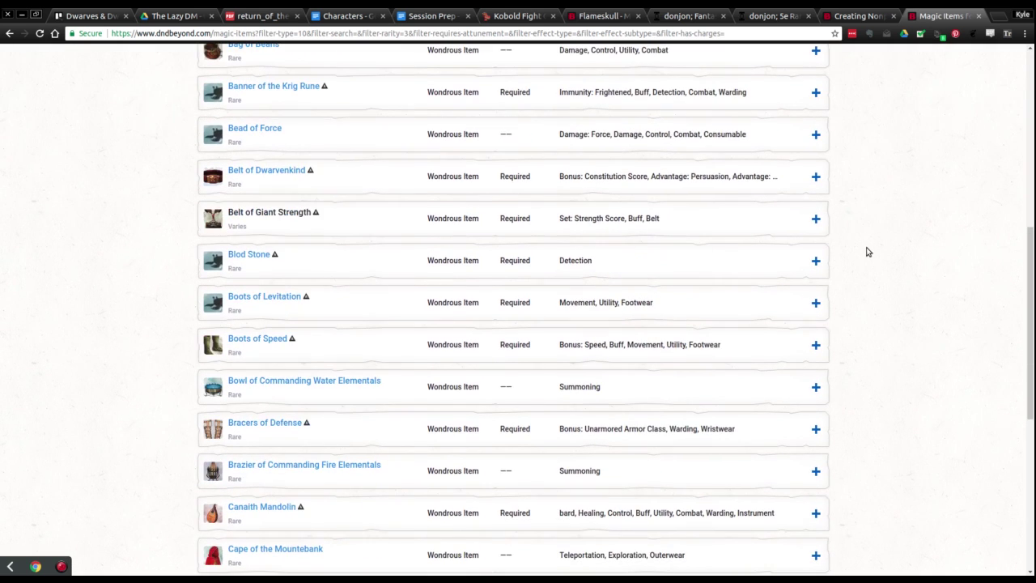
pyautogui.scroll(-3, 867, 252)
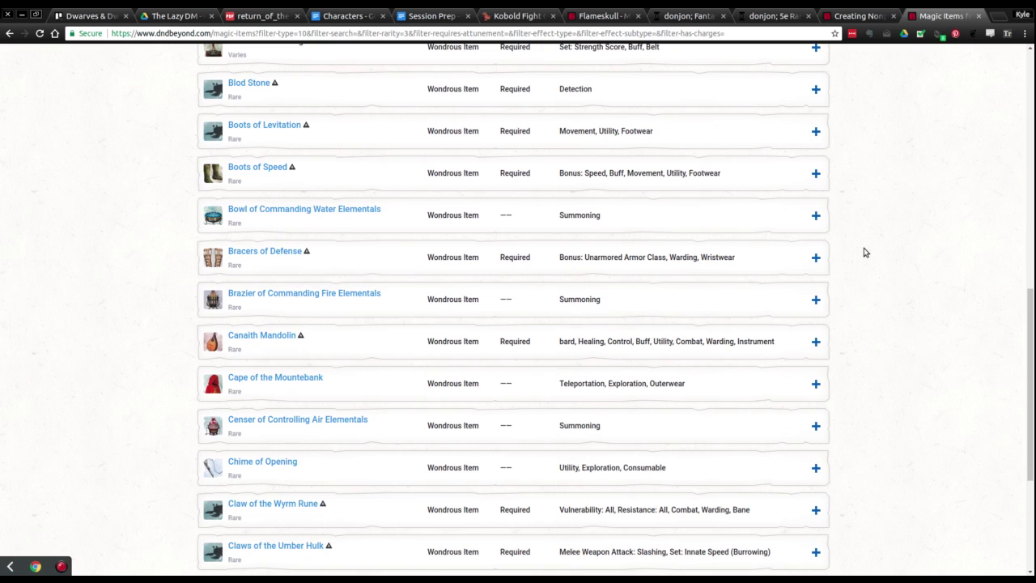
pyautogui.scroll(-3, 865, 252)
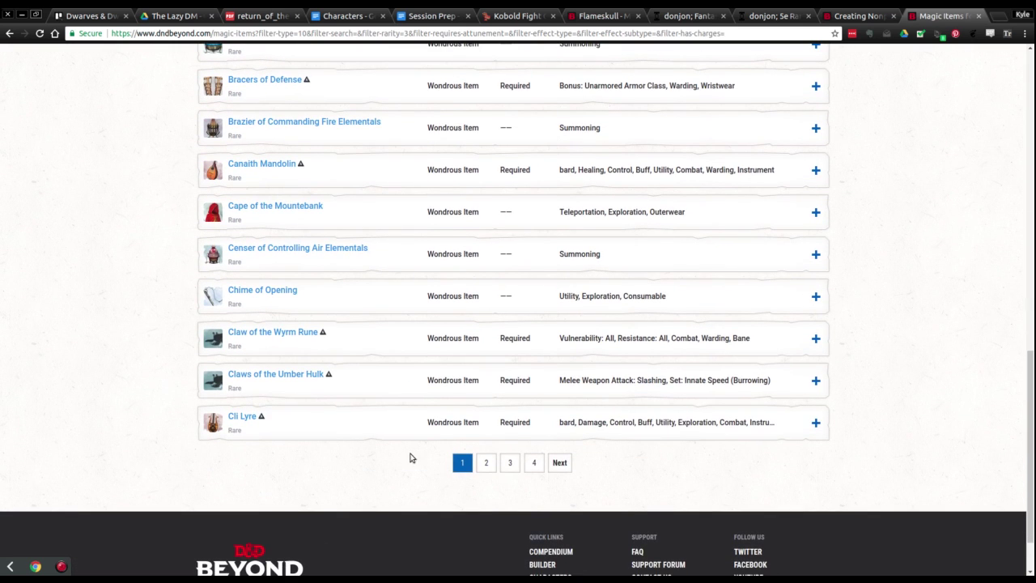
pyautogui.click(486, 462)
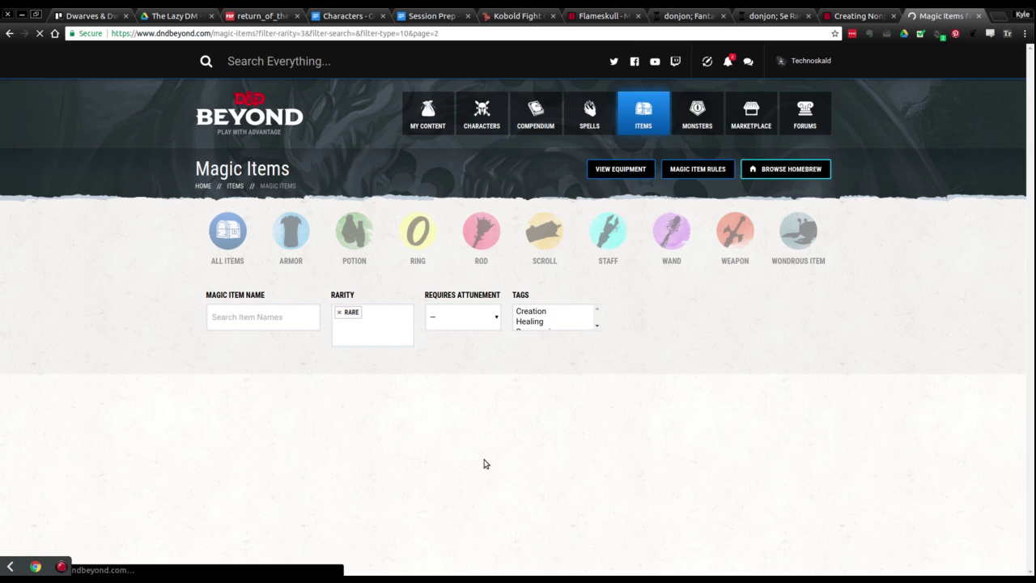
# Browse page 2 of the rare wondrous items and read the Ghost Lantern details
pyautogui.scroll(-3, 377, 430)
pyautogui.scroll(-4, 366, 432)
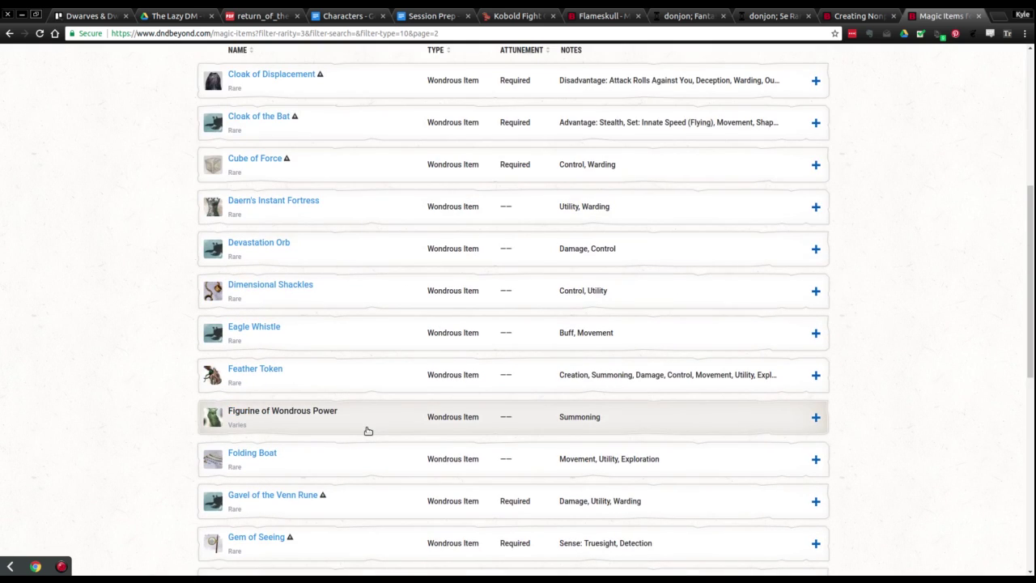
pyautogui.scroll(-3, 368, 431)
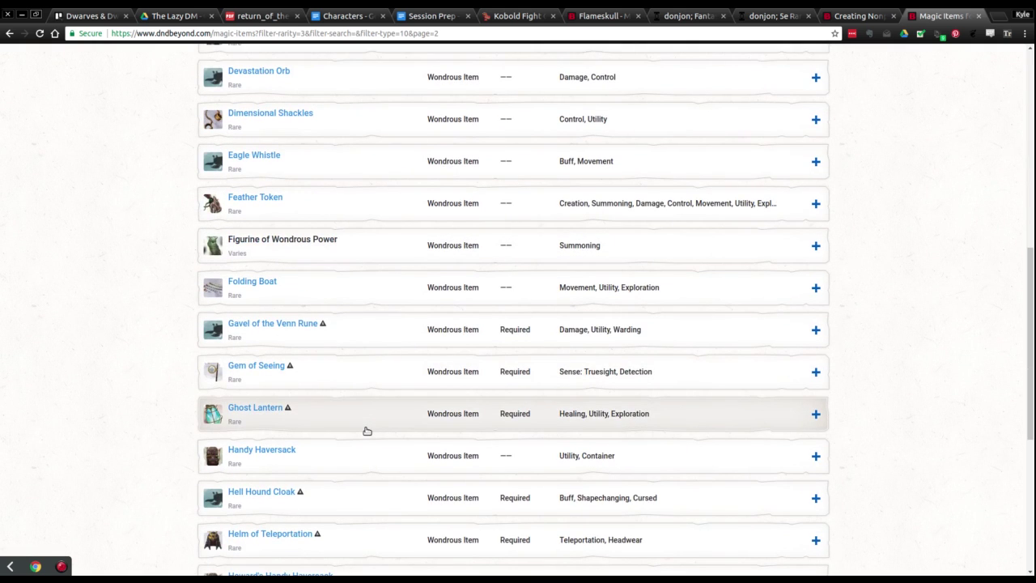
pyautogui.scroll(-4, 367, 431)
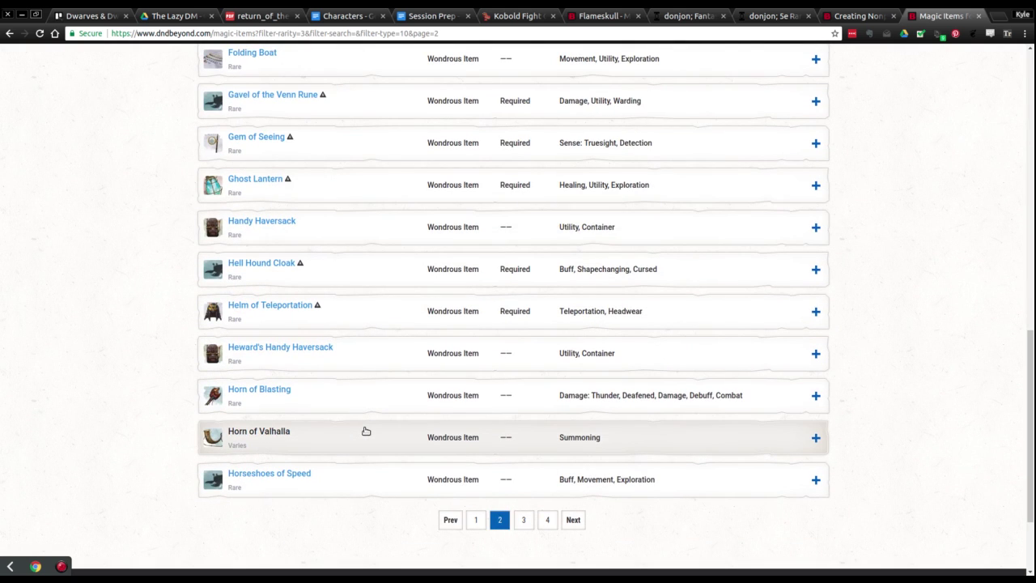
pyautogui.click(330, 194)
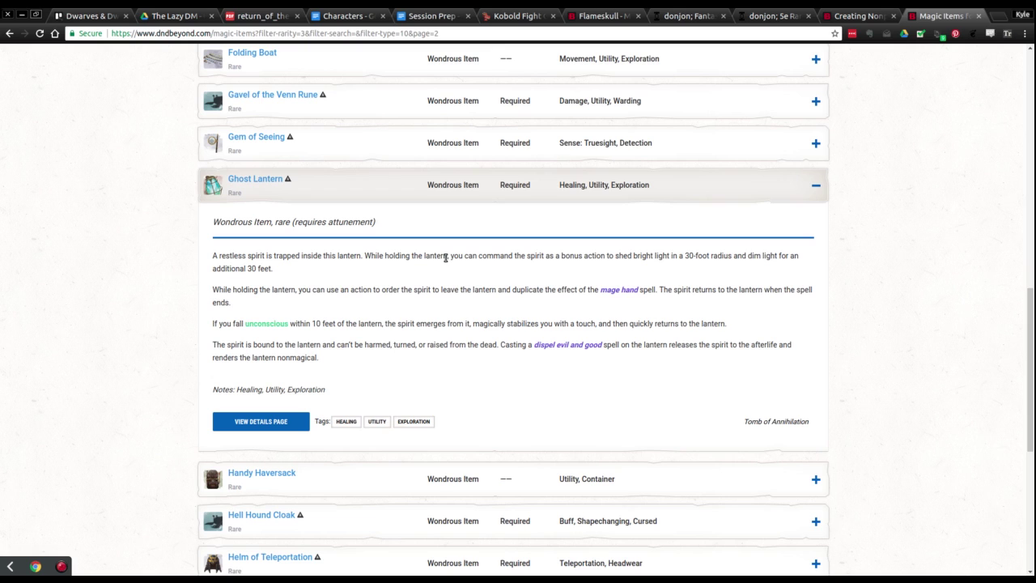
# Copy the Ghost Lantern's link address and attach it to the Laca Tunnels card in Trello
pyautogui.rightClick(266, 179)
pyautogui.click(312, 243)
pyautogui.click(114, 19)
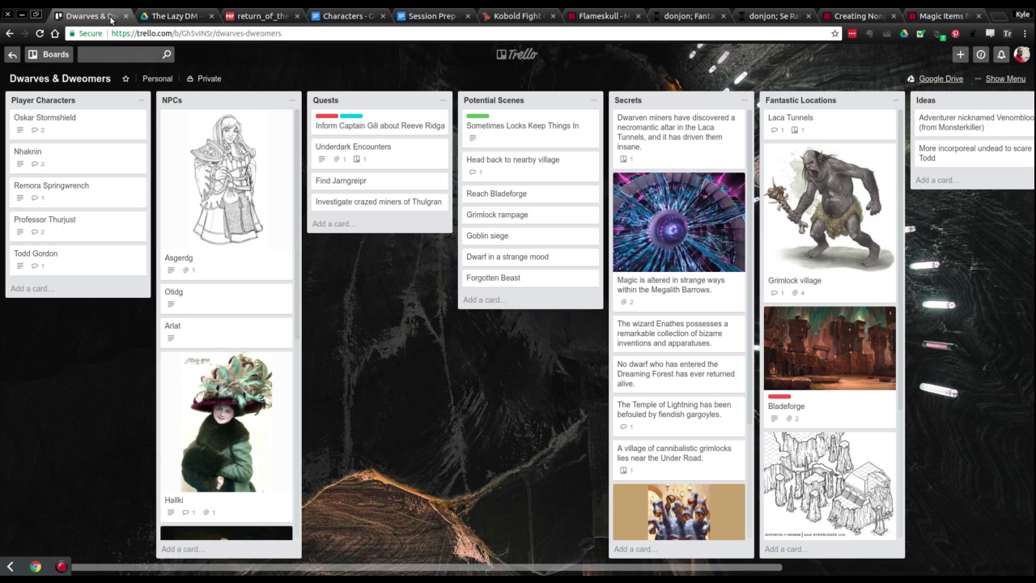
pyautogui.click(834, 122)
pyautogui.click(482, 343)
pyautogui.write('Magic Item:')
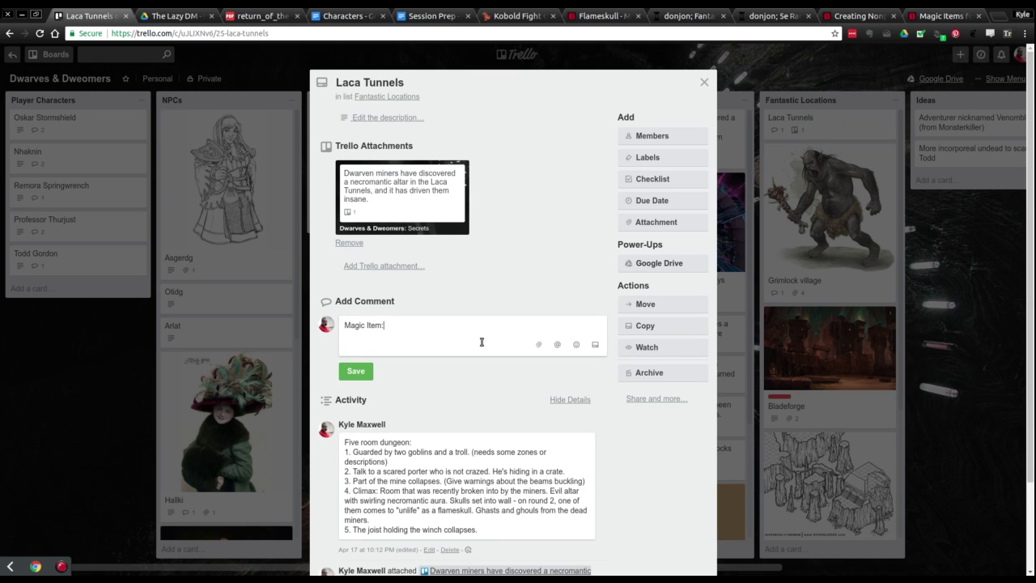
pyautogui.hotkey('ctrl', 'a')
pyautogui.hotkey('ctrl', 'x')
pyautogui.hotkey('ctrl', 'v')
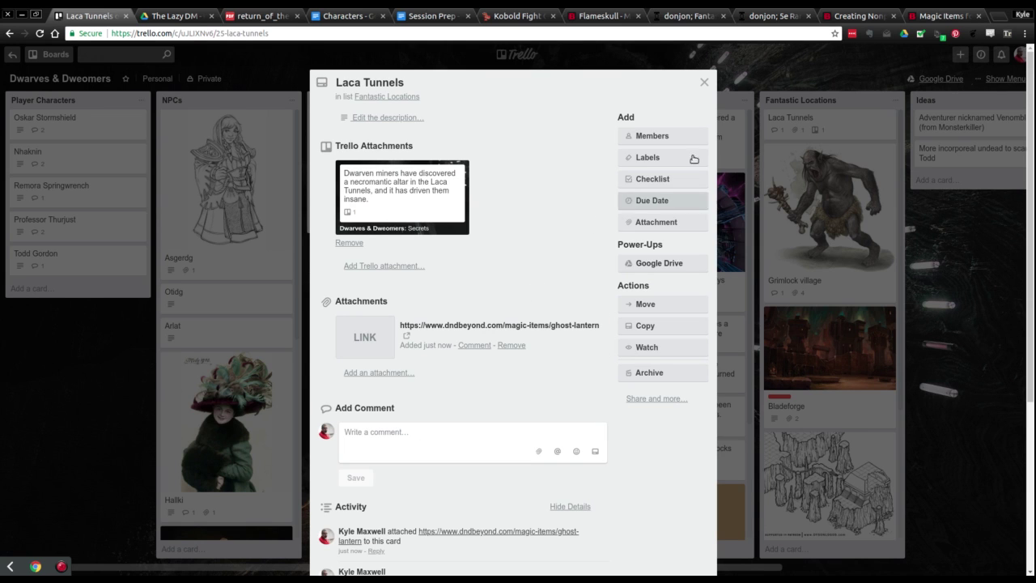
# Return to D&D Beyond, switch the rare magic items to potions, and browse the list
pyautogui.click(935, 16)
pyautogui.click(742, 199)
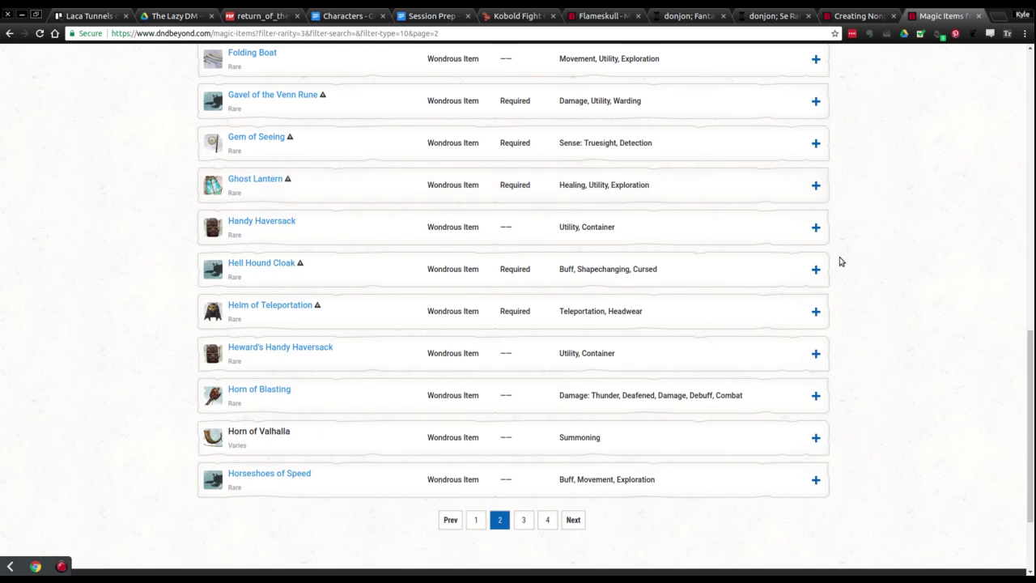
pyautogui.scroll(3, 858, 275)
pyautogui.scroll(10, 859, 272)
pyautogui.click(812, 203)
pyautogui.click(352, 242)
pyautogui.click(339, 312)
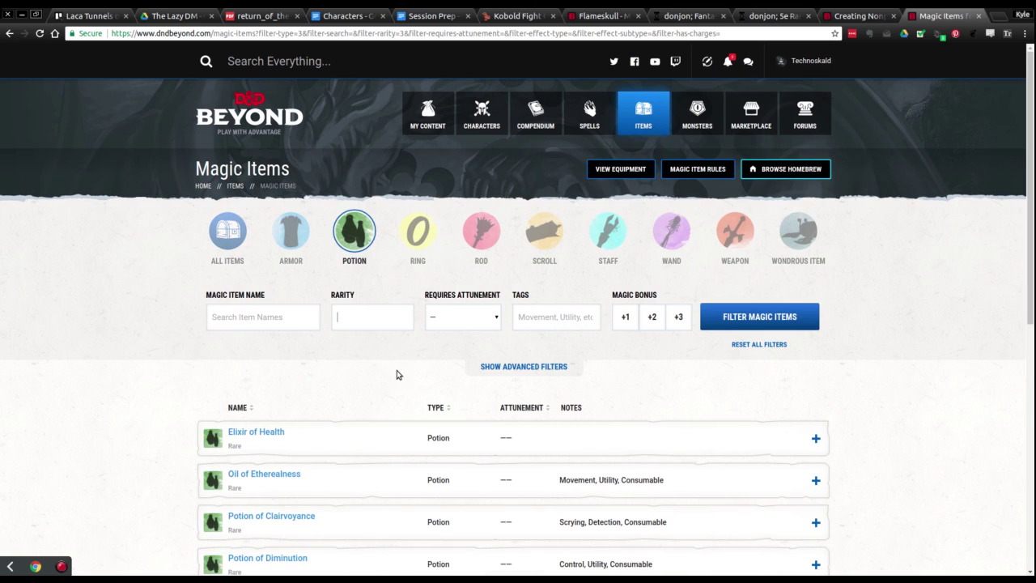
pyautogui.scroll(-2, 146, 359)
pyautogui.scroll(-2, 142, 348)
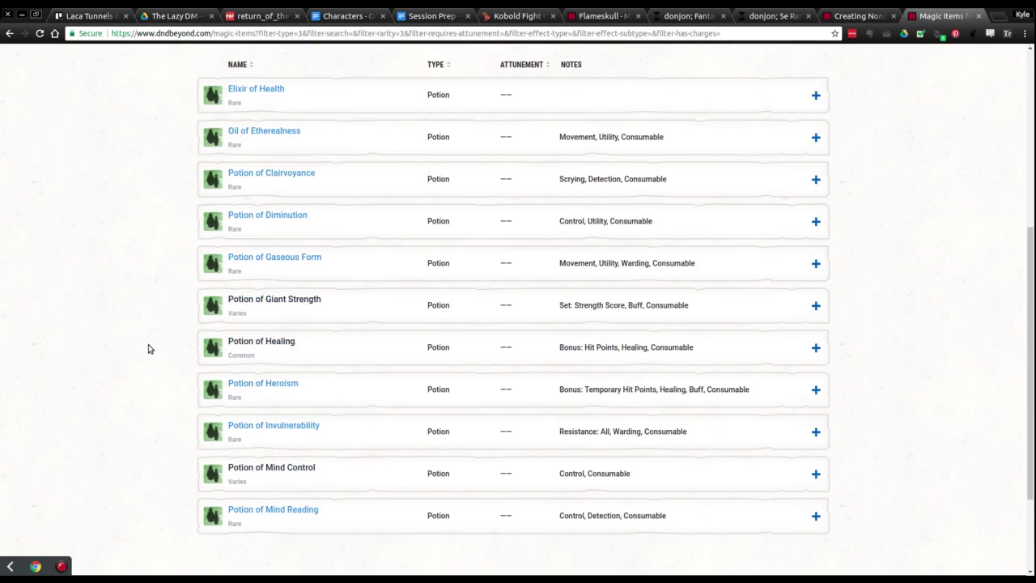
pyautogui.scroll(-2, 138, 354)
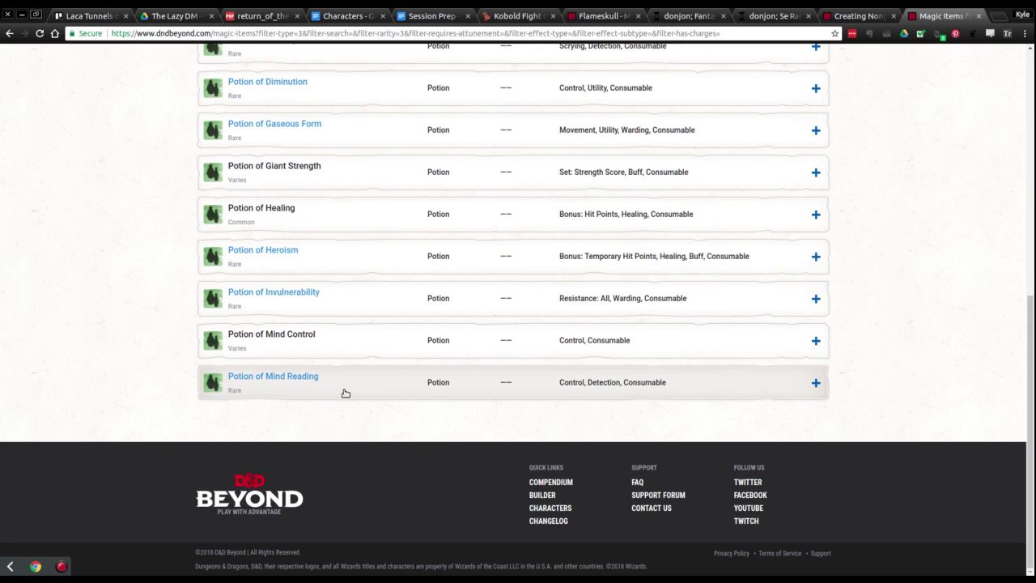
pyautogui.scroll(5, 363, 386)
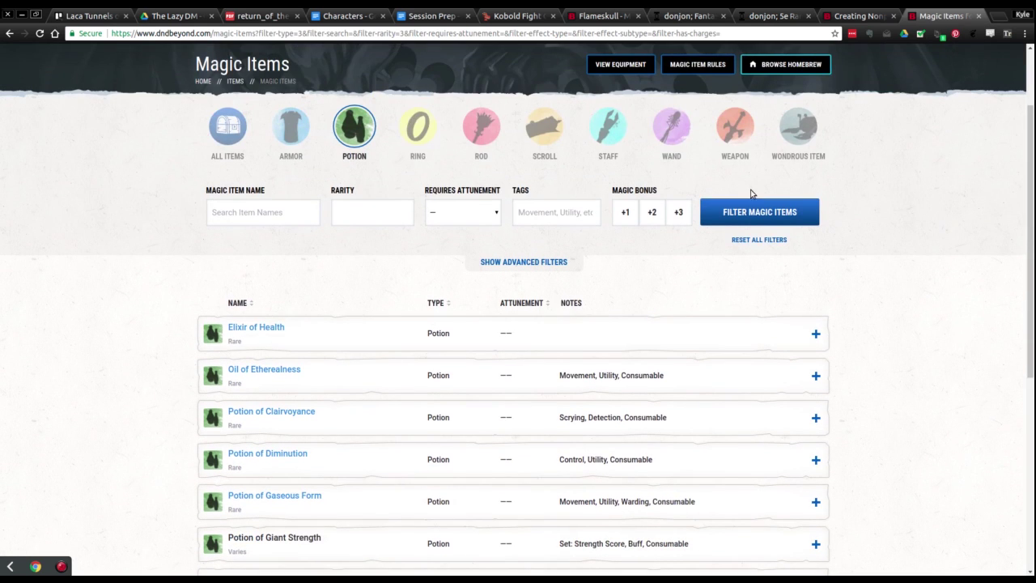
# Reset the magic item filters, list potions of every rarity, and read the Philter of Love details
pyautogui.click(758, 239)
pyautogui.click(347, 231)
pyautogui.scroll(-2, 194, 290)
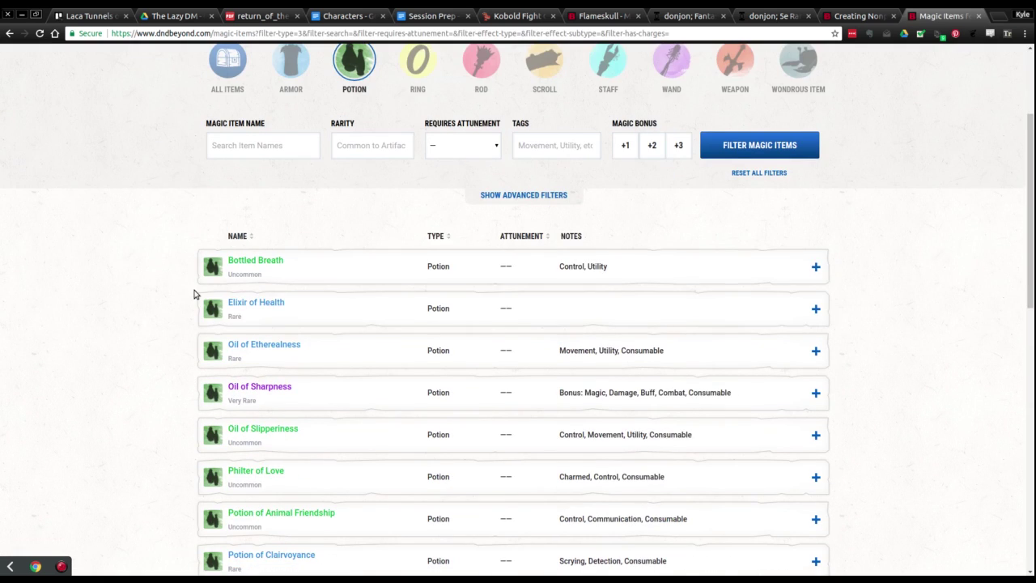
pyautogui.scroll(-2, 195, 290)
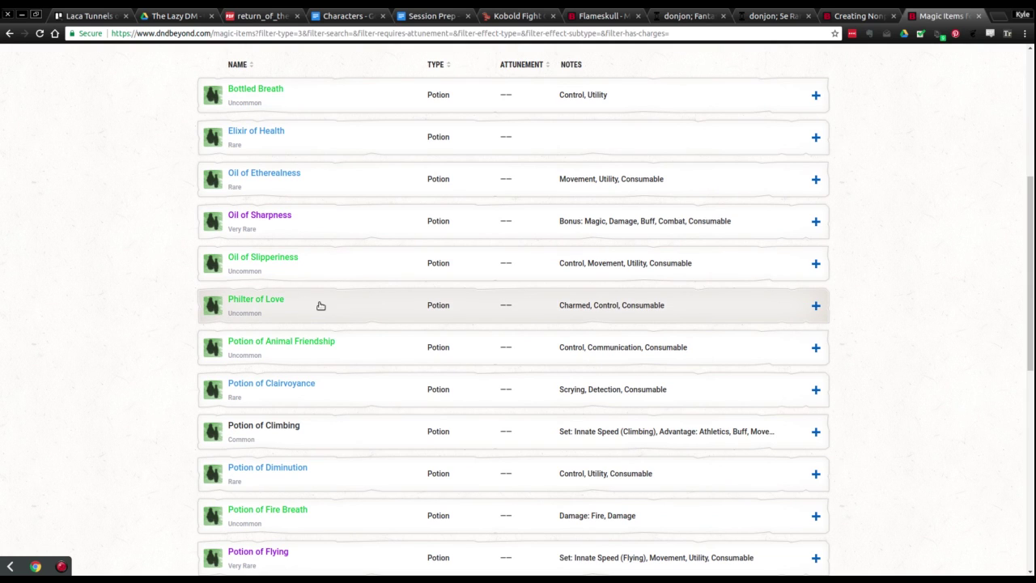
pyautogui.click(374, 321)
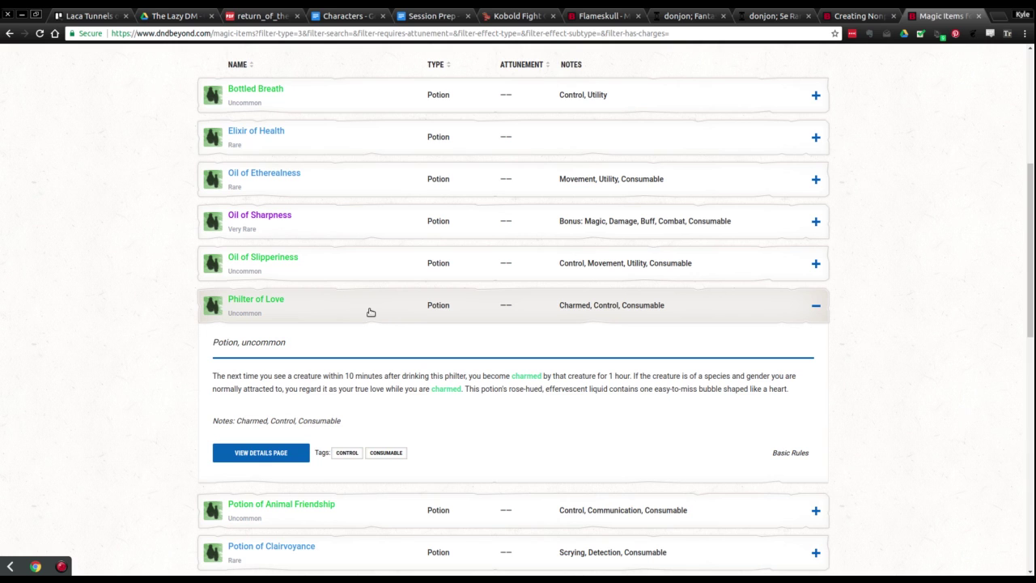
pyautogui.click(371, 313)
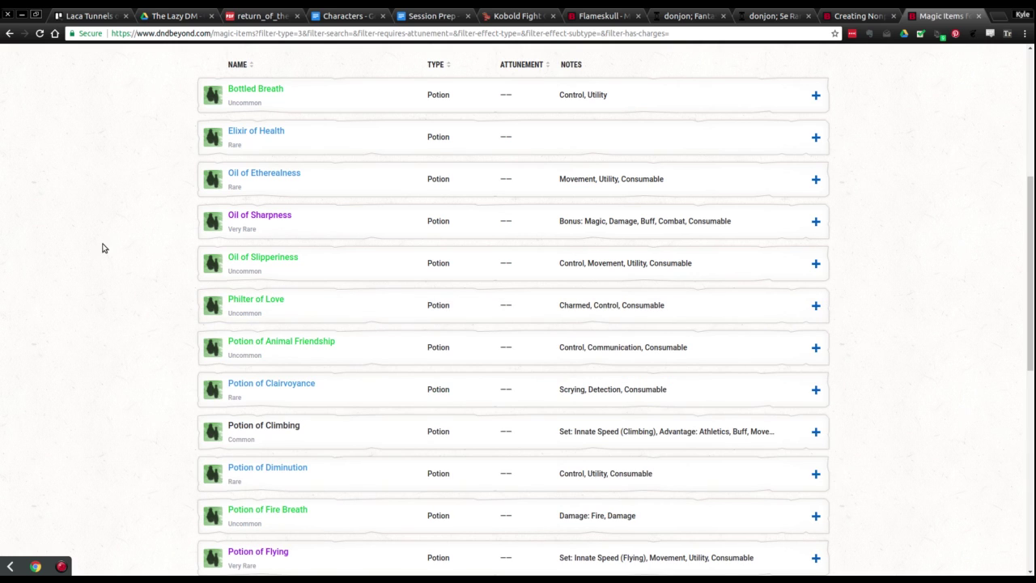
# Browse the rest of the first potions page and read the Potion of Heroism details
pyautogui.scroll(-3, 104, 249)
pyautogui.scroll(-3, 103, 248)
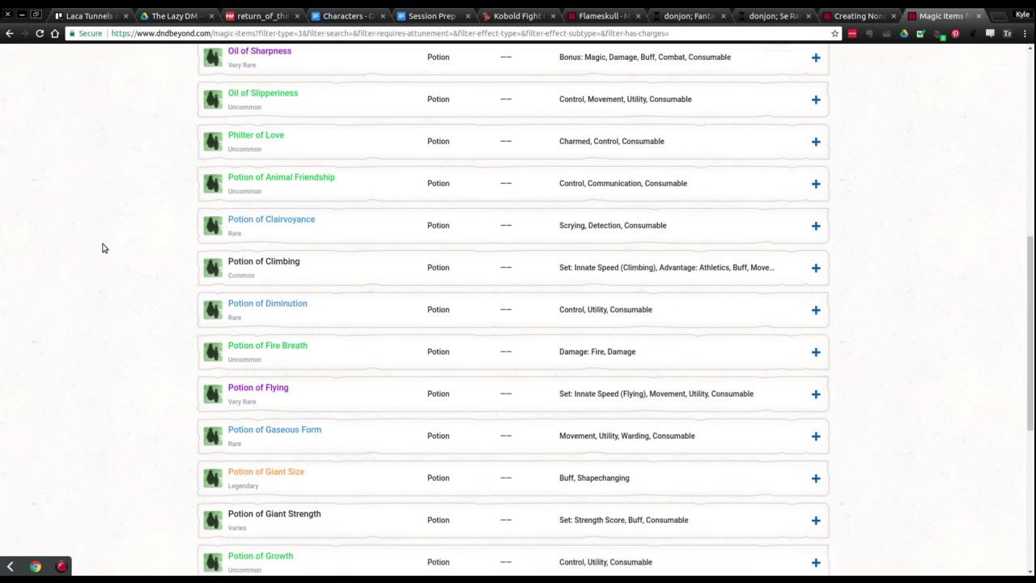
pyautogui.scroll(-3, 104, 249)
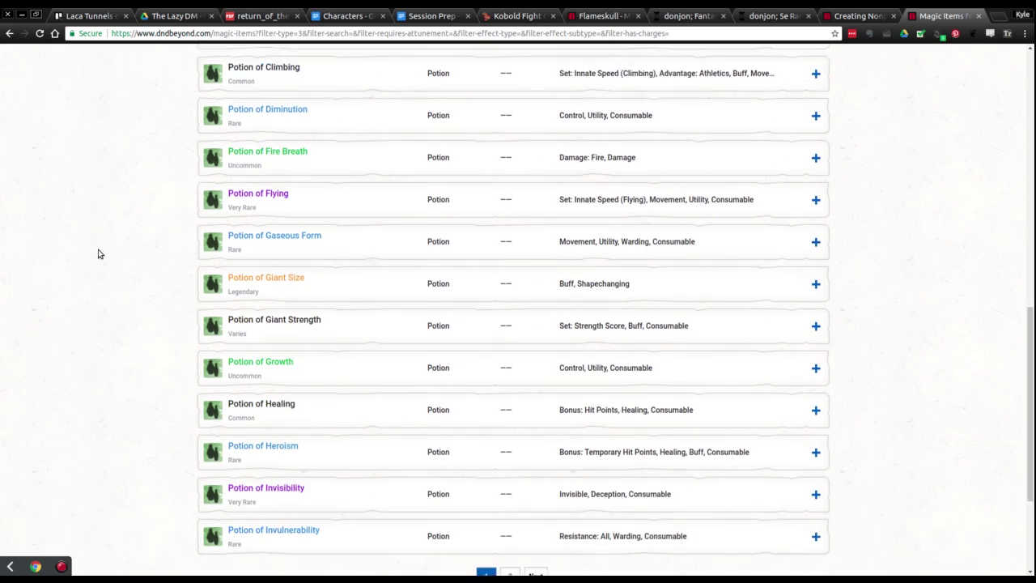
pyautogui.scroll(-3, 94, 261)
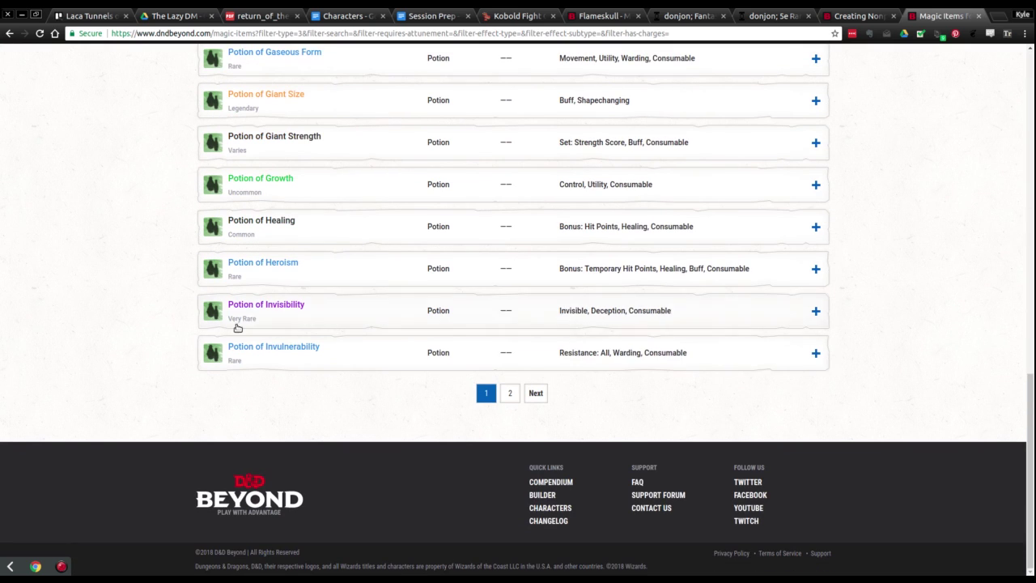
pyautogui.click(366, 276)
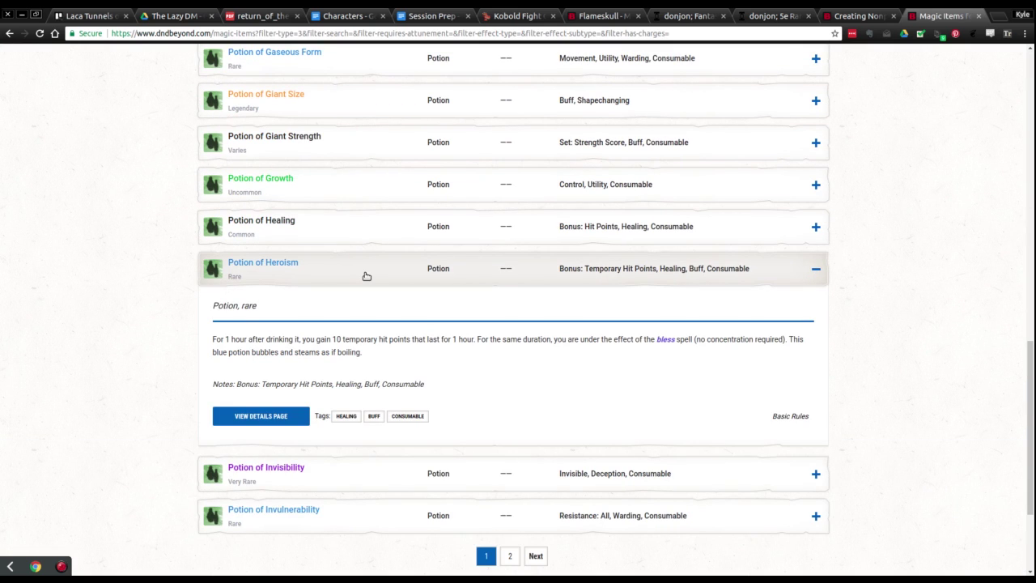
pyautogui.click(366, 277)
# Open page 2 of the potions and read the Potion of Longevity details
pyautogui.click(537, 394)
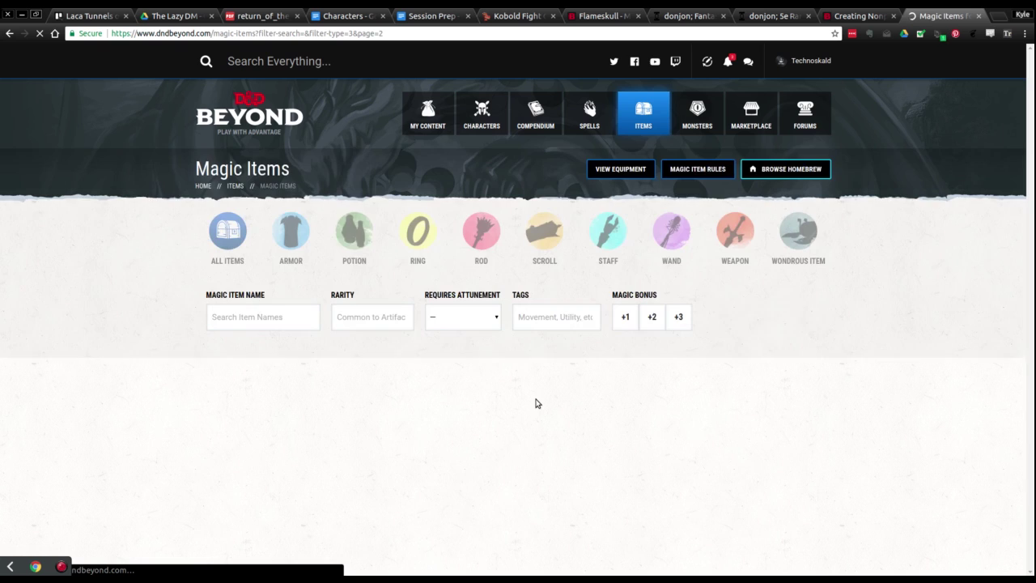
pyautogui.scroll(-4, 424, 416)
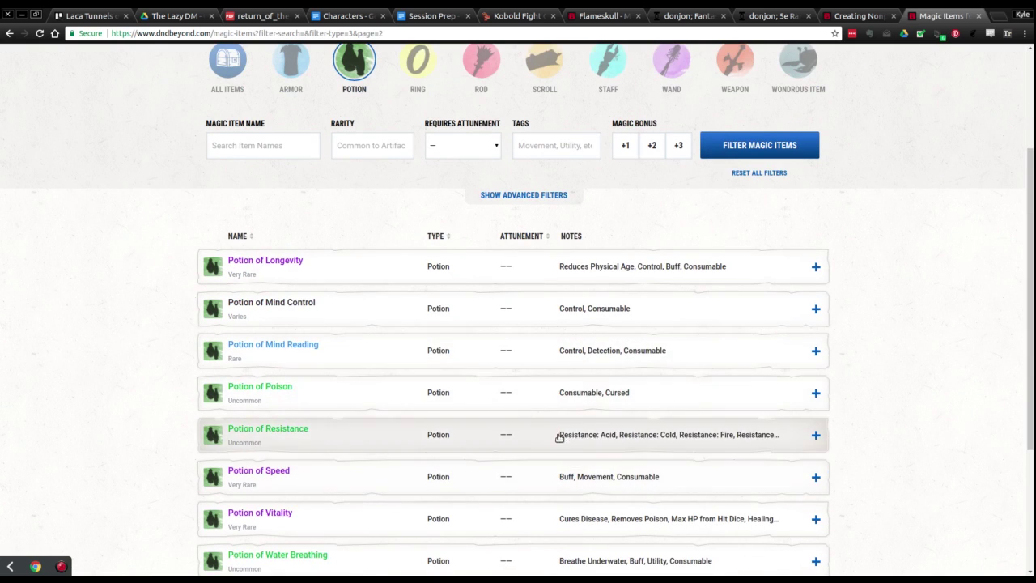
pyautogui.scroll(-4, 375, 410)
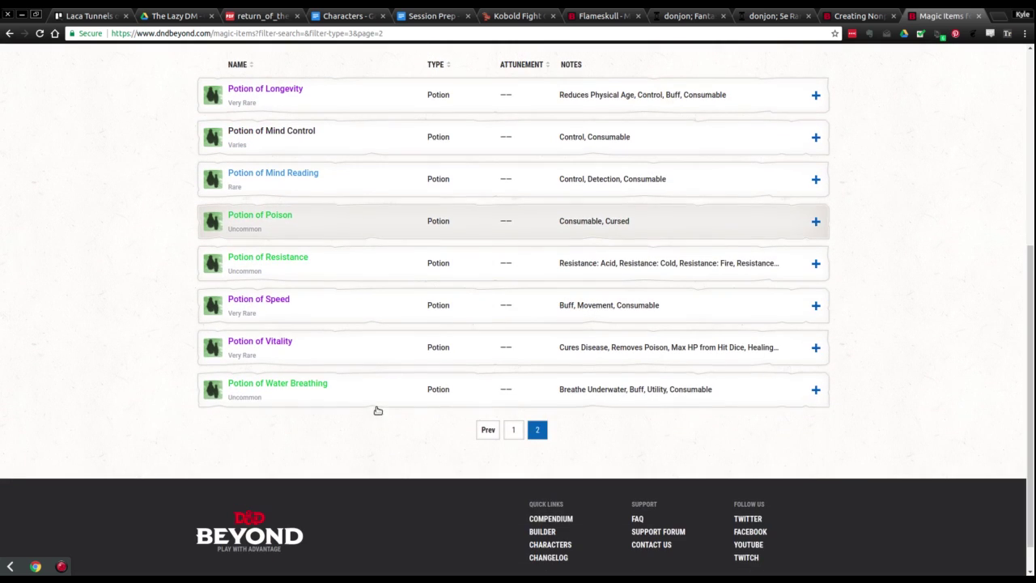
pyautogui.click(342, 99)
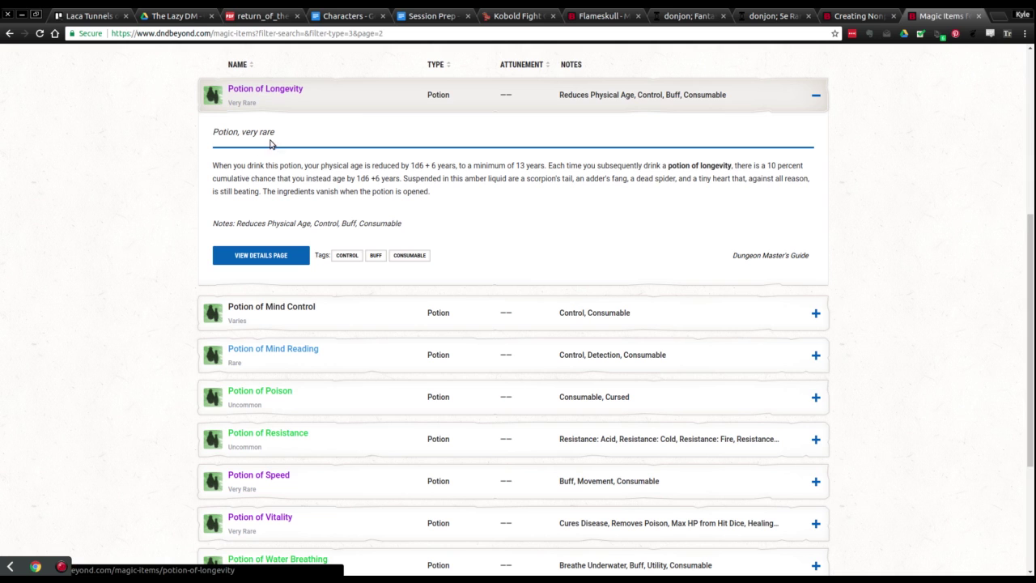
# Copy the Potion of Longevity's link address, attach it to the Laca Tunnels card in Trello, and close the card
pyautogui.rightClick(275, 251)
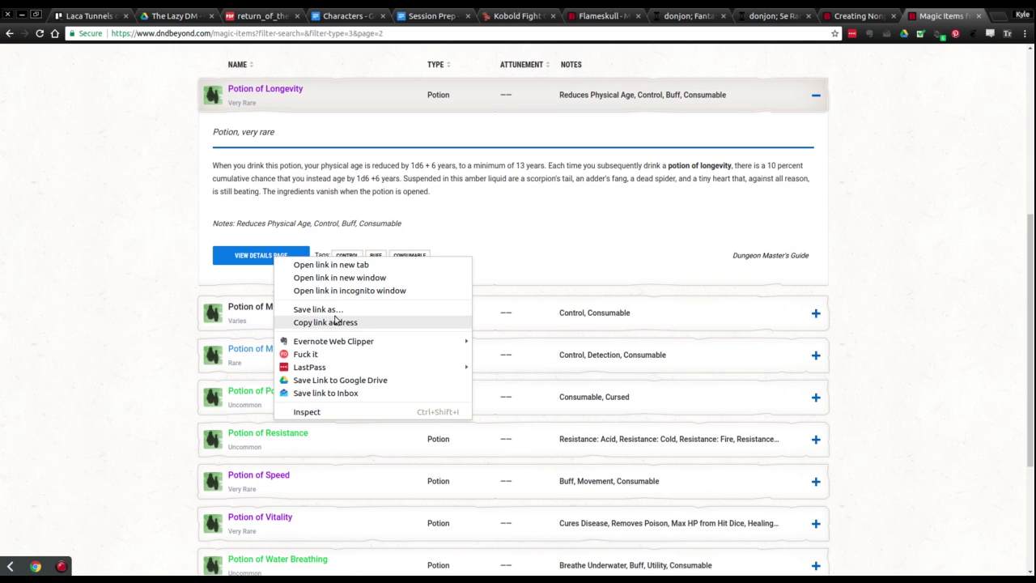
pyautogui.click(335, 321)
pyautogui.click(92, 16)
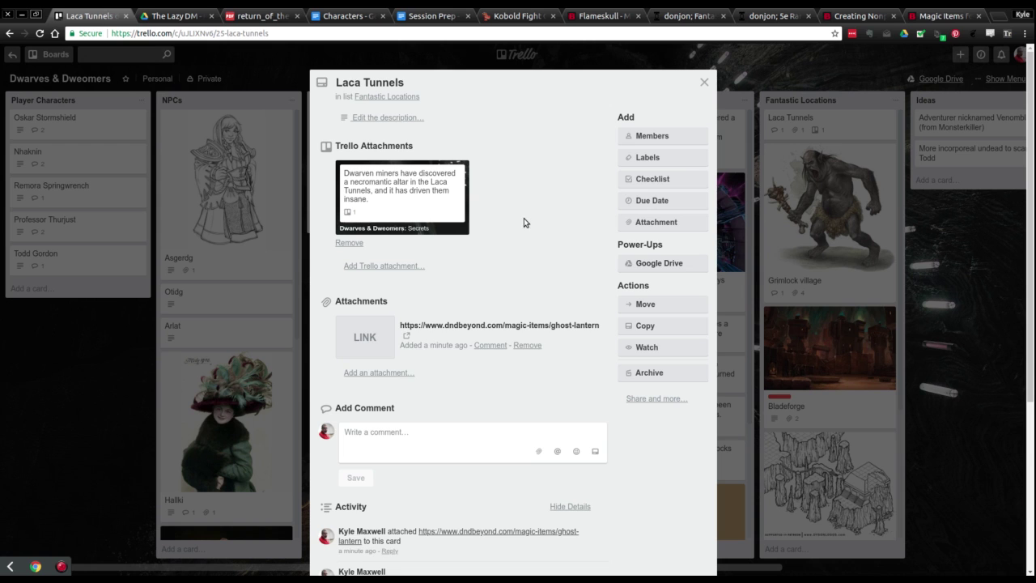
pyautogui.hotkey('ctrl', 'v')
pyautogui.click(703, 83)
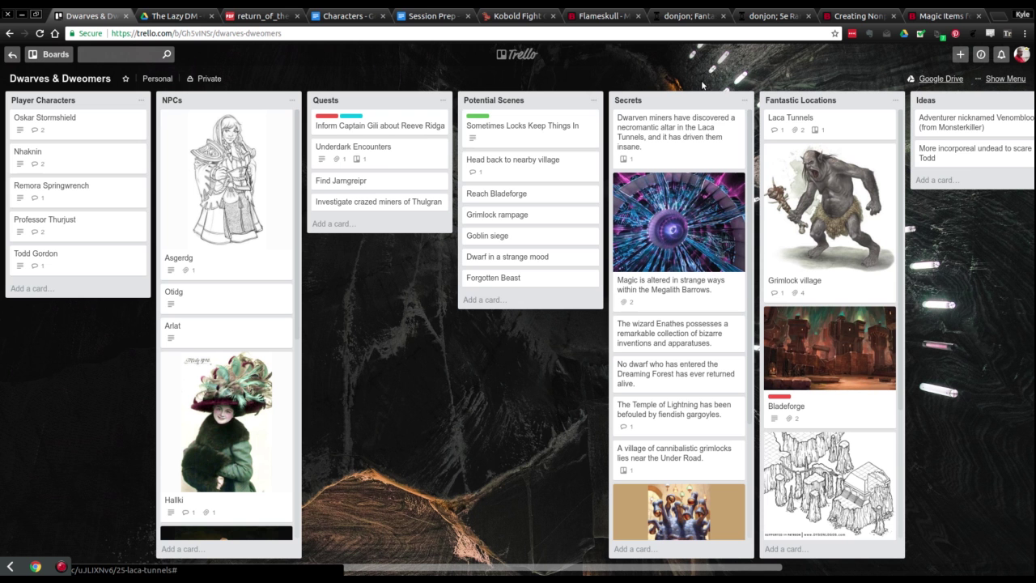